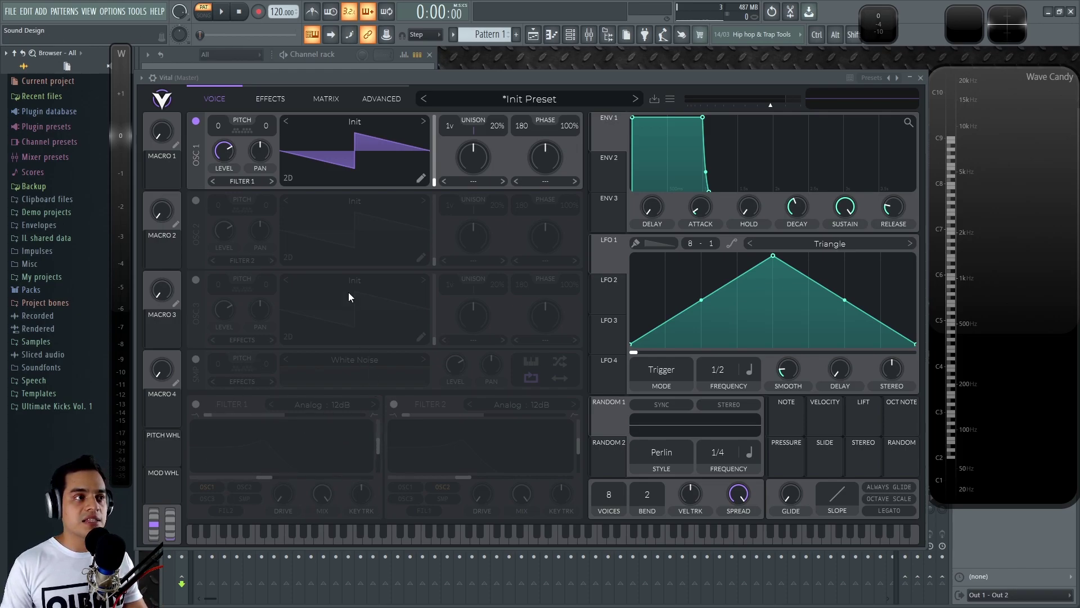
# Enable oscillator 2 and check which of its advanced options become available.
pyautogui.click(383, 103)
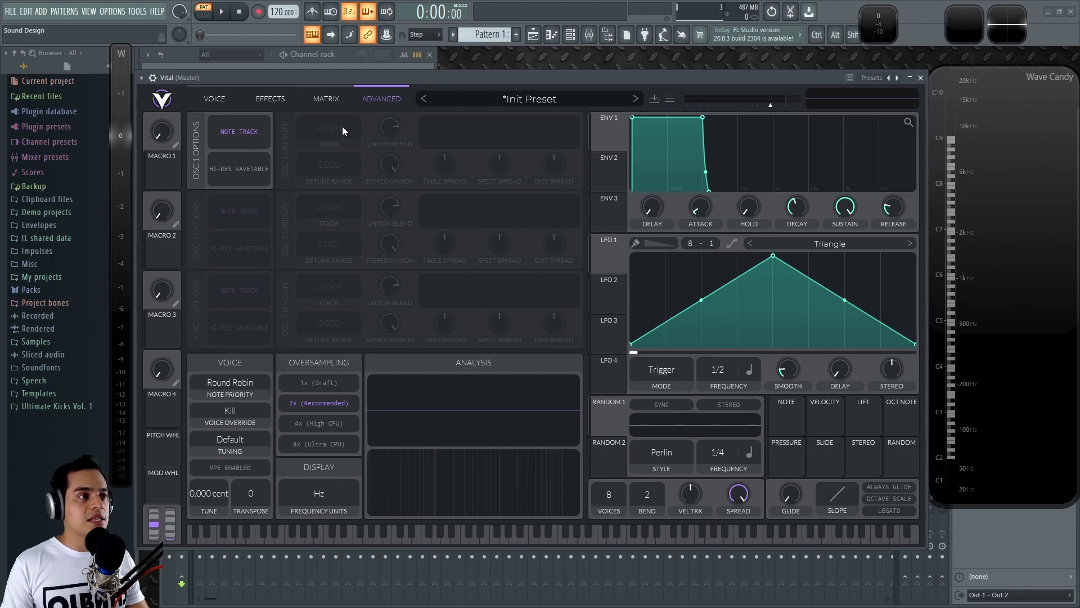
pyautogui.click(228, 99)
pyautogui.click(196, 201)
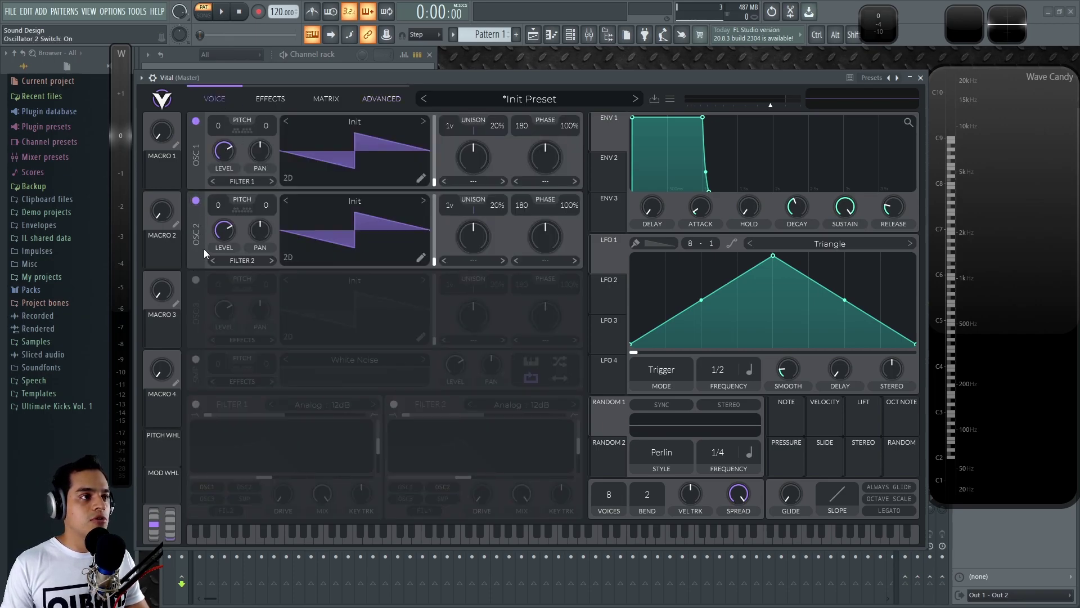
pyautogui.click(379, 100)
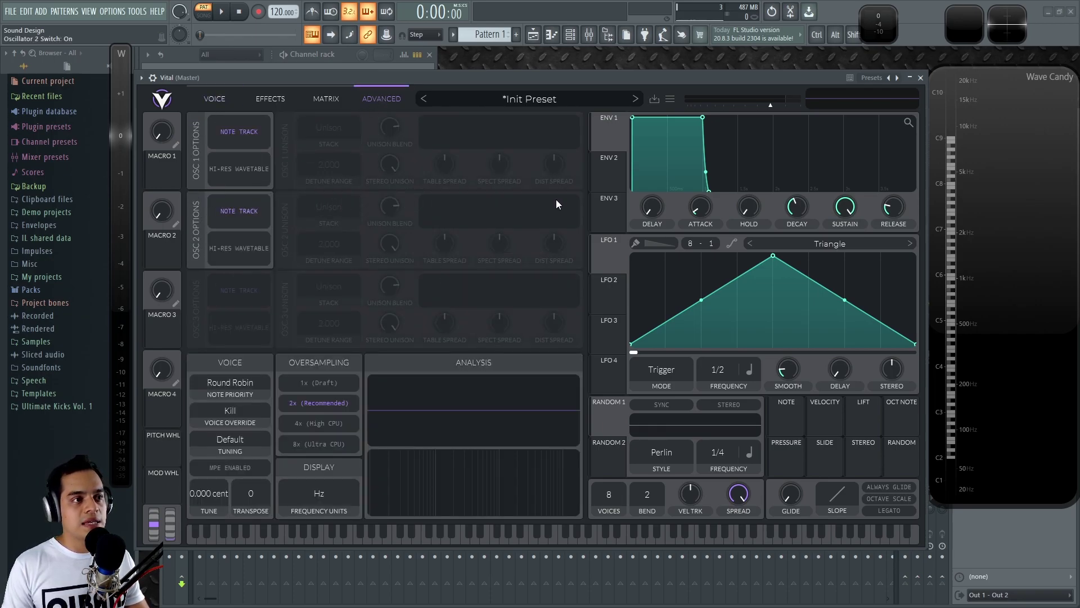
# Enable oscillator 3 and check its advanced options.
pyautogui.click(223, 100)
pyautogui.click(195, 281)
pyautogui.click(337, 101)
pyautogui.click(387, 101)
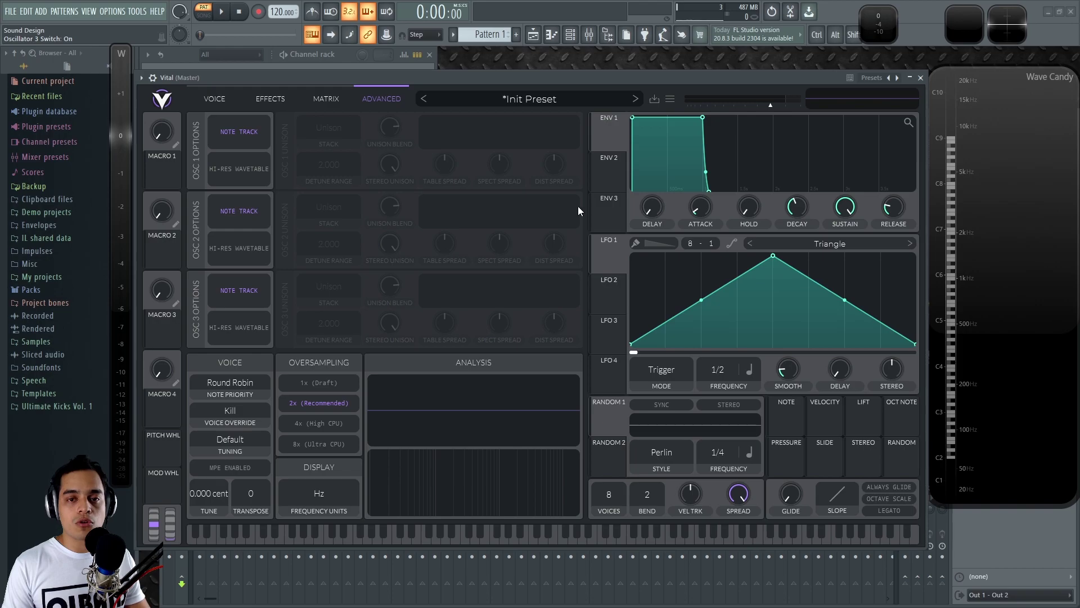
# Switch off oscillators 2 and 3 and return to the advanced options.
pyautogui.click(215, 98)
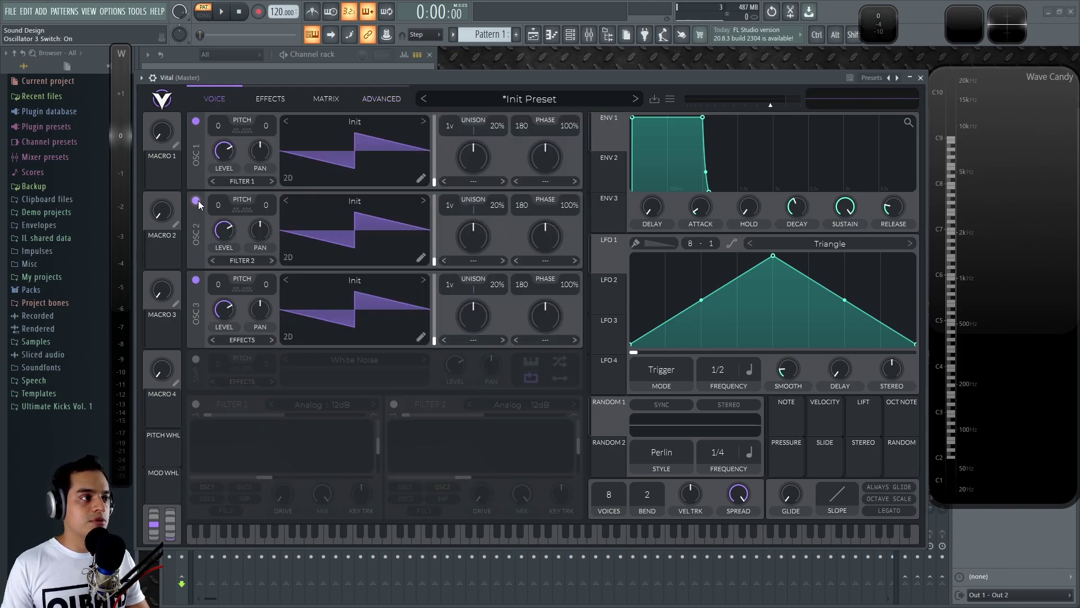
pyautogui.click(195, 200)
pyautogui.click(196, 279)
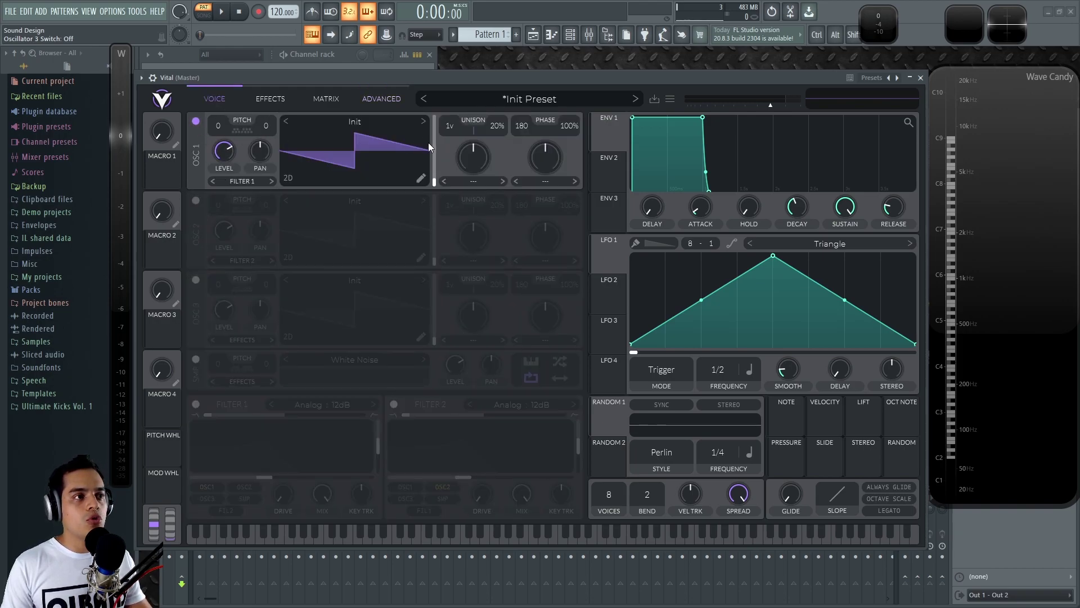
pyautogui.click(323, 98)
pyautogui.click(388, 99)
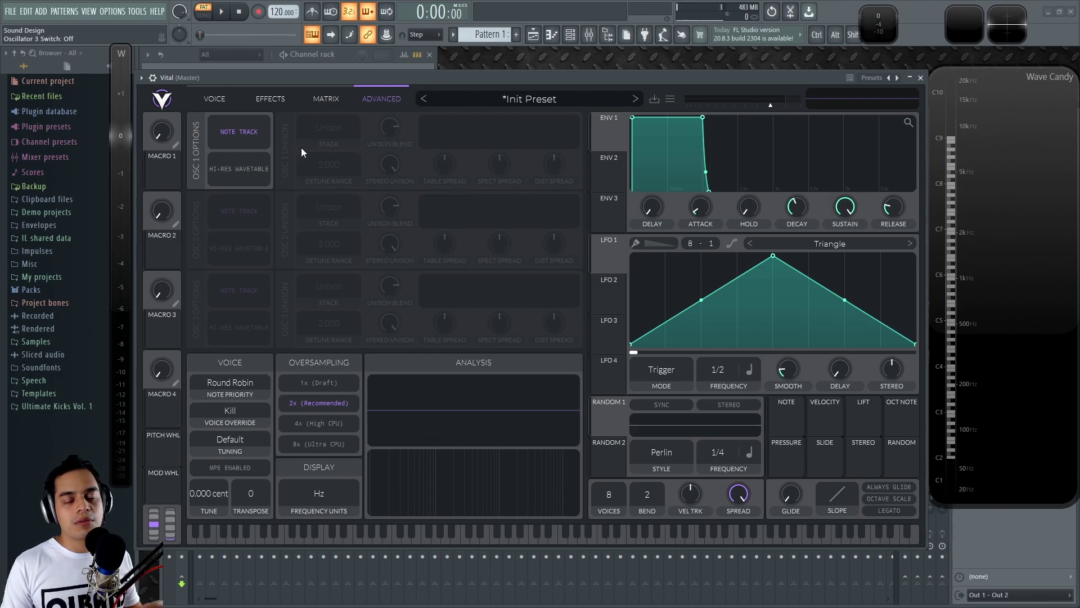
# Raise oscillator 1 to 2 unison voices and show its advanced unison options.
pyautogui.click(232, 100)
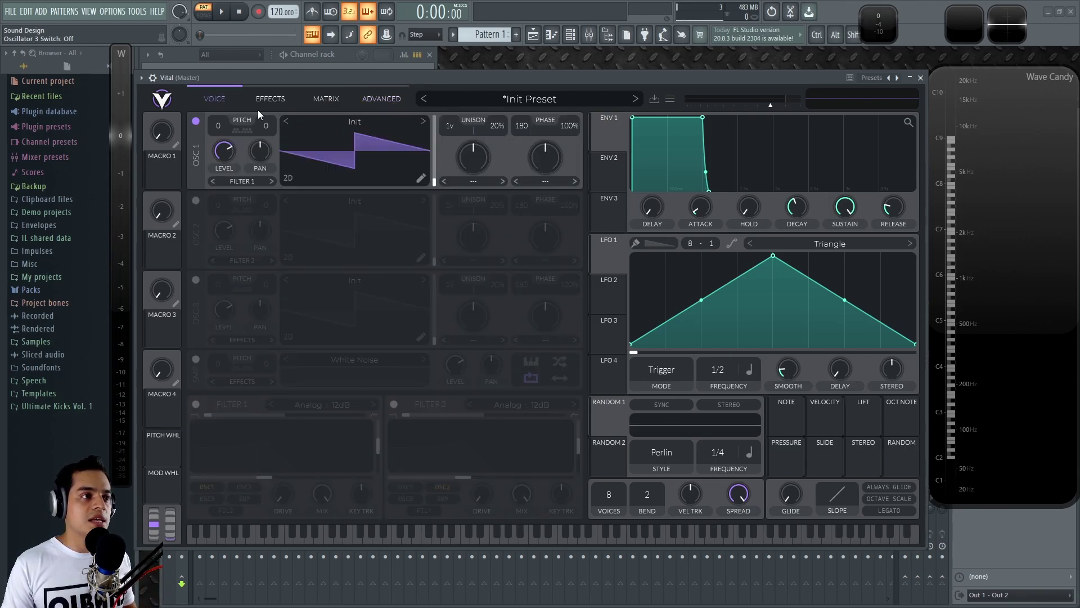
pyautogui.scroll(1, 449, 126)
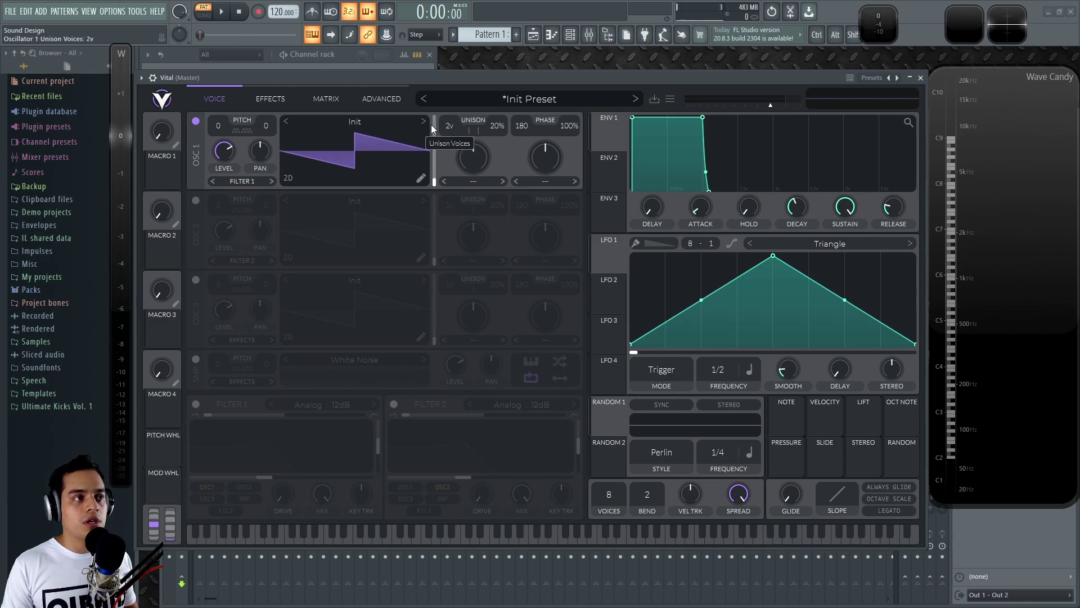
pyautogui.click(382, 99)
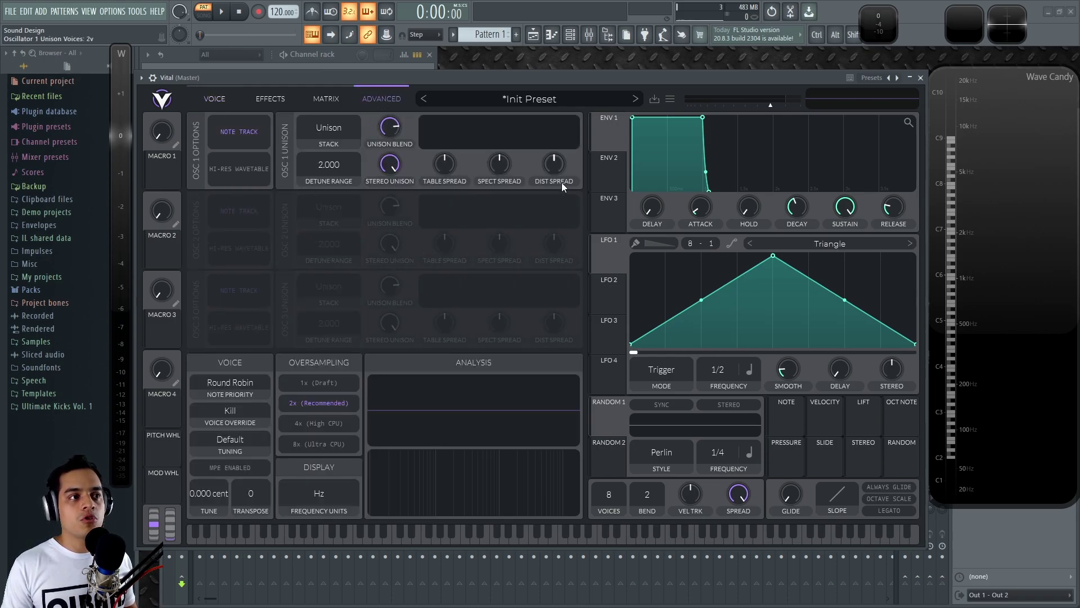
# Set oscillator 1's unison voices to 5 and return to its advanced unison options.
pyautogui.click(208, 98)
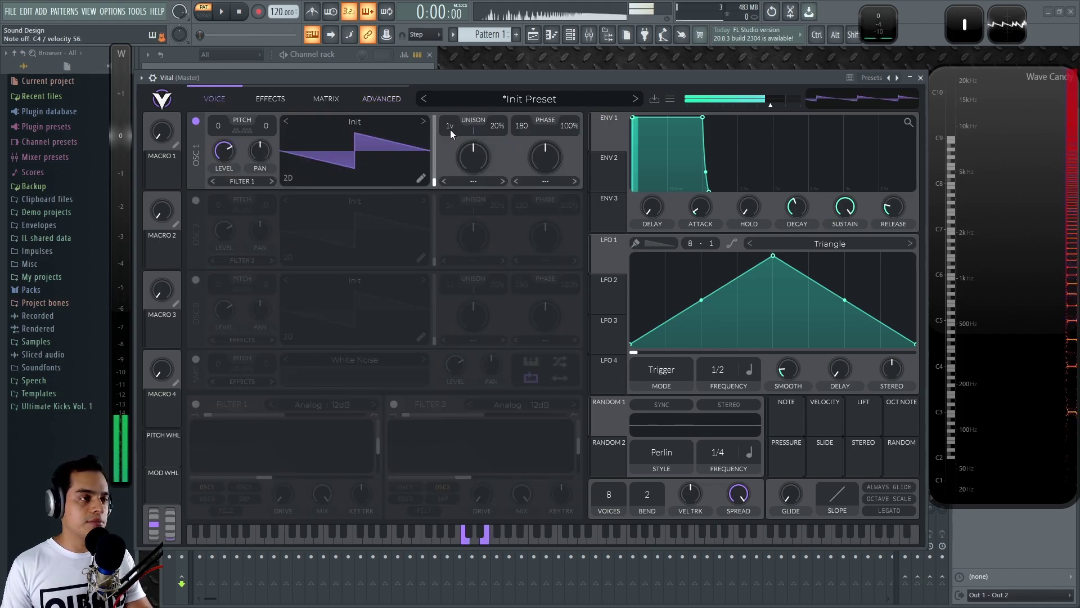
pyautogui.moveTo(448, 124); pyautogui.dragTo(457, 106)
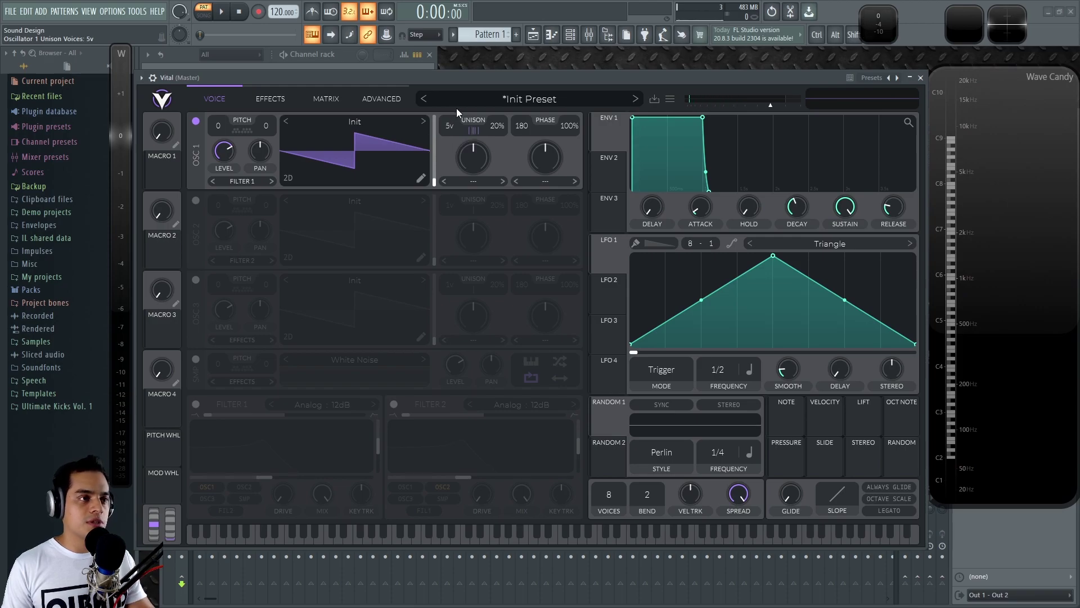
pyautogui.click(334, 99)
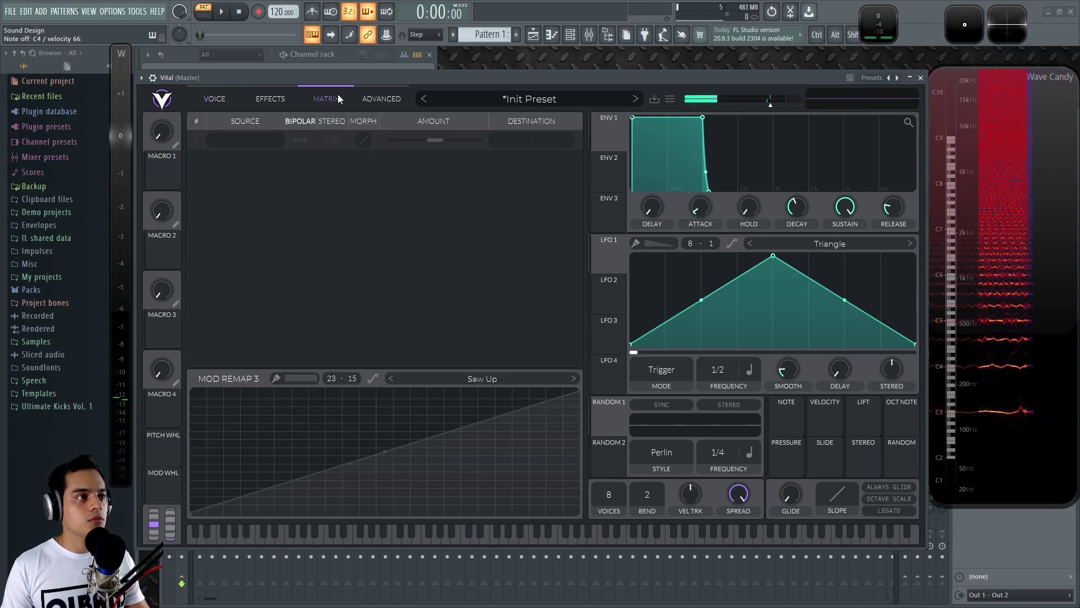
pyautogui.click(385, 98)
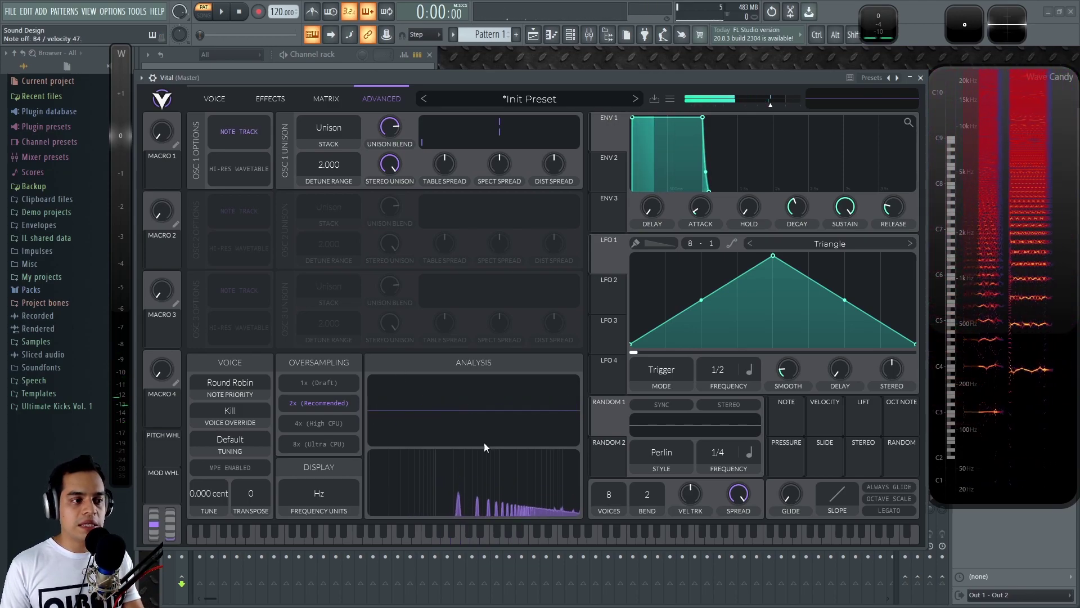
# Turn off Note Track for oscillator 1 and revisit the other synth pages before returning to the advanced options.
pyautogui.click(235, 133)
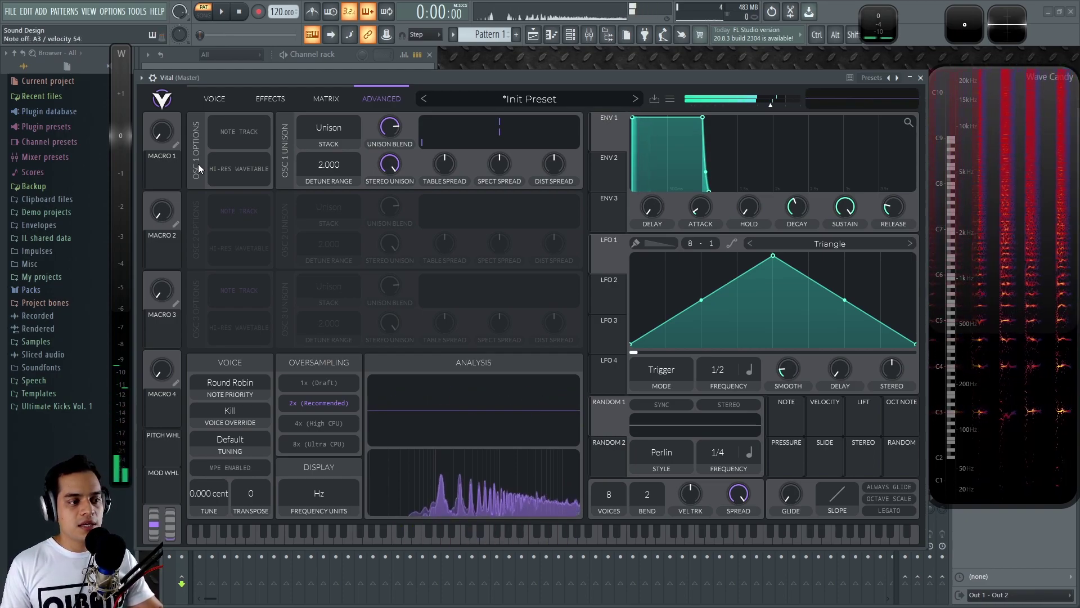
pyautogui.click(212, 97)
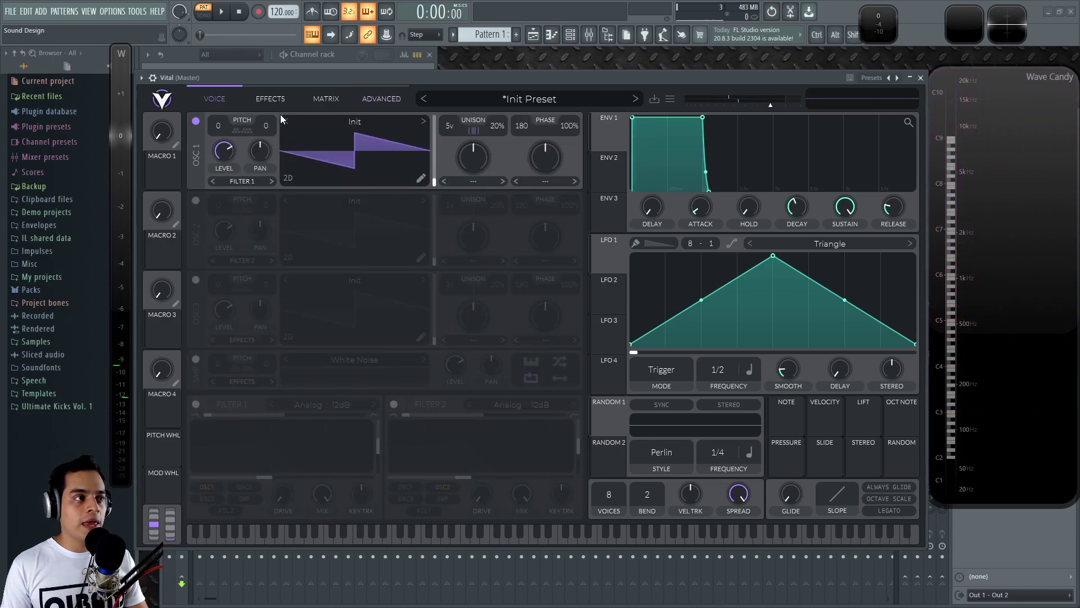
pyautogui.click(287, 96)
pyautogui.click(321, 99)
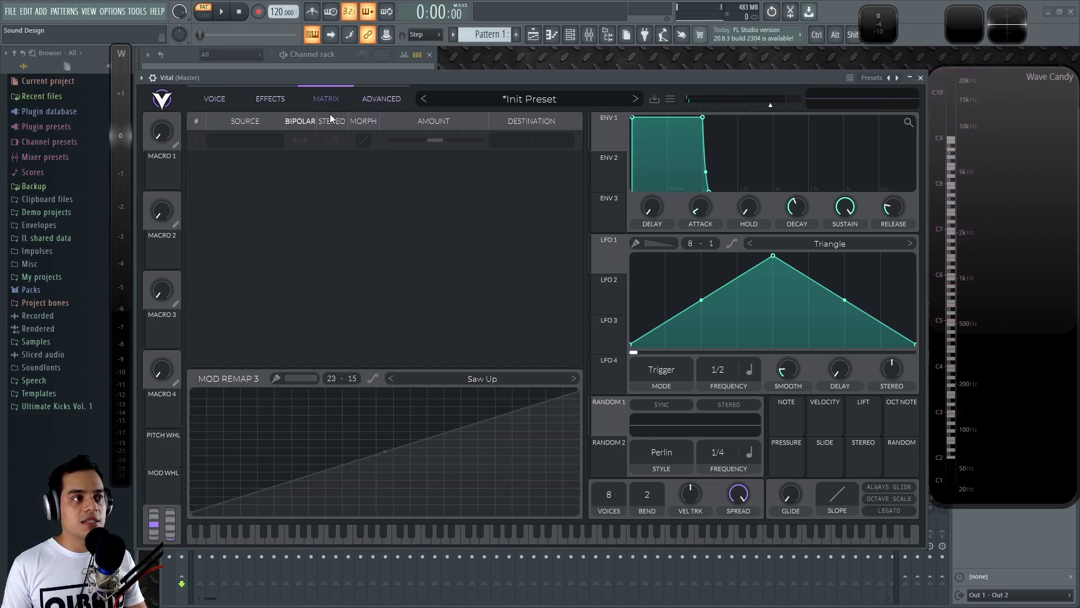
pyautogui.click(384, 100)
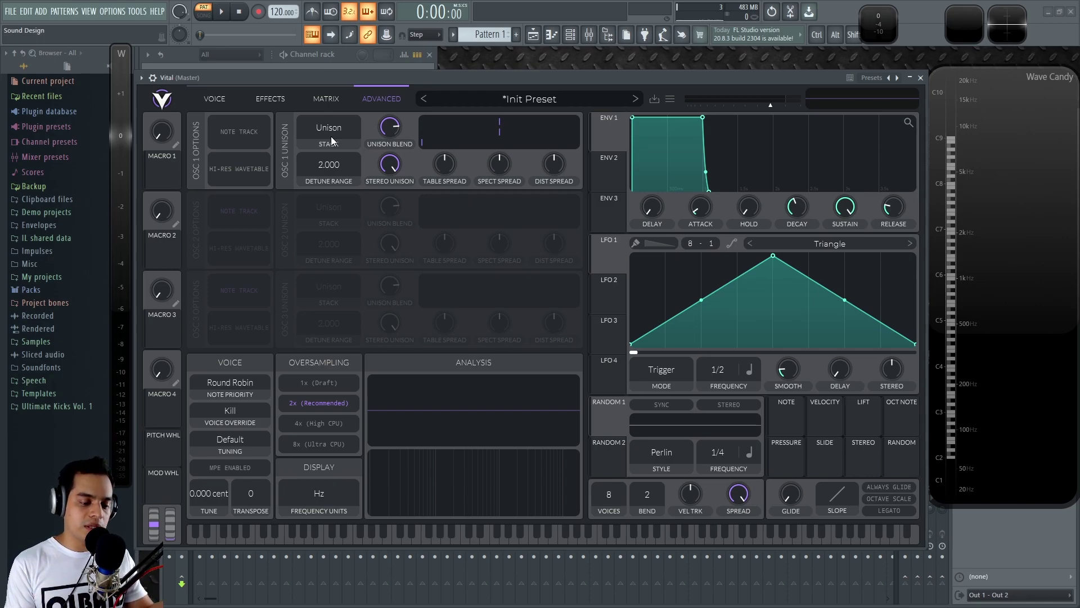
# Turn on Note Track and Hi-Res Wavetable for oscillator 1, and look over the available unison stack modes.
pyautogui.click(235, 164)
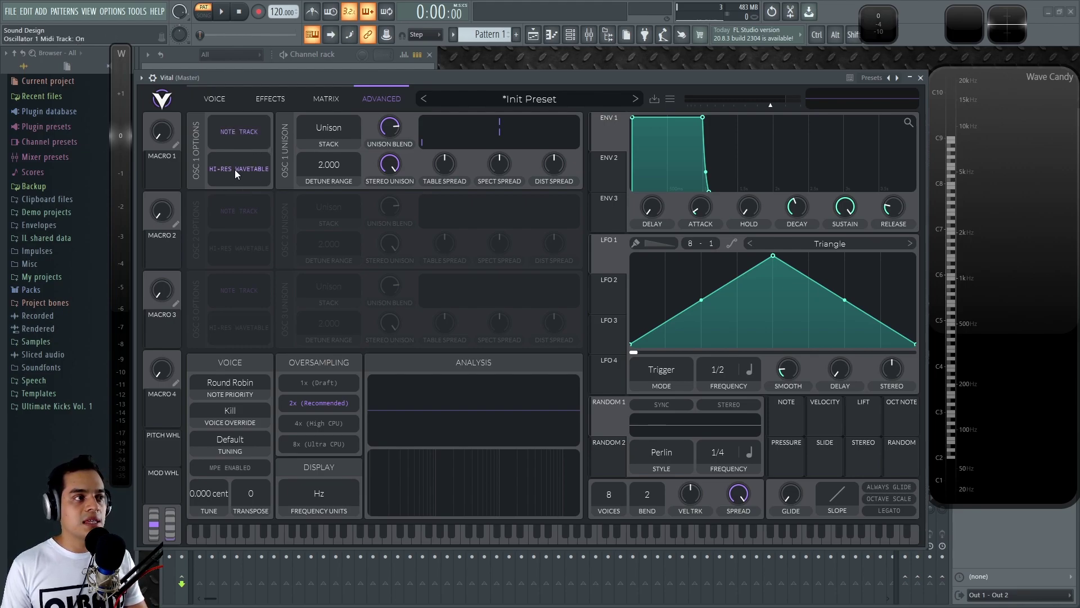
pyautogui.click(236, 166)
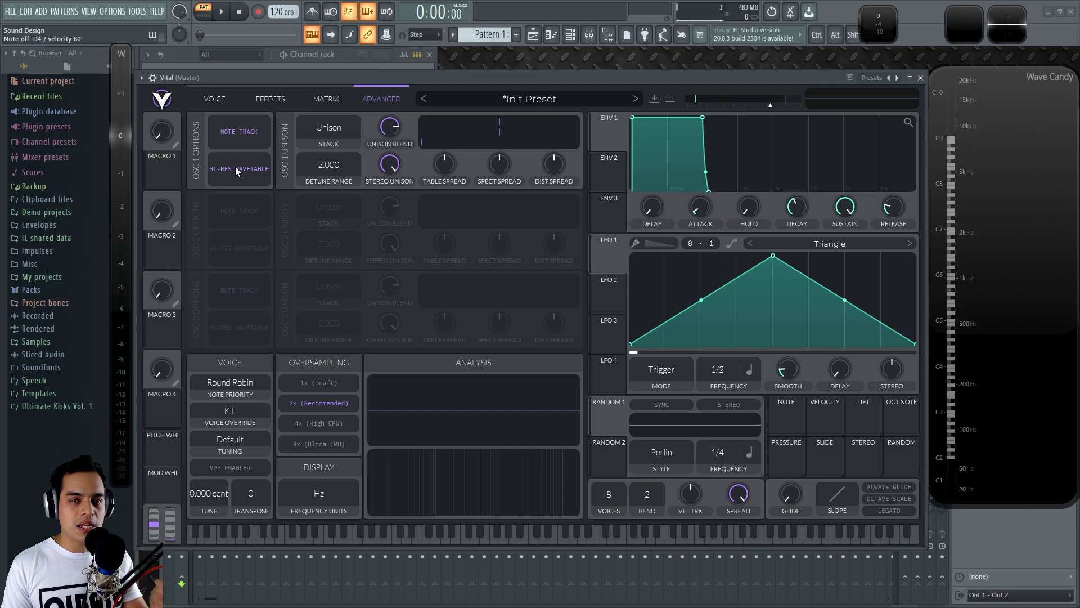
pyautogui.click(332, 127)
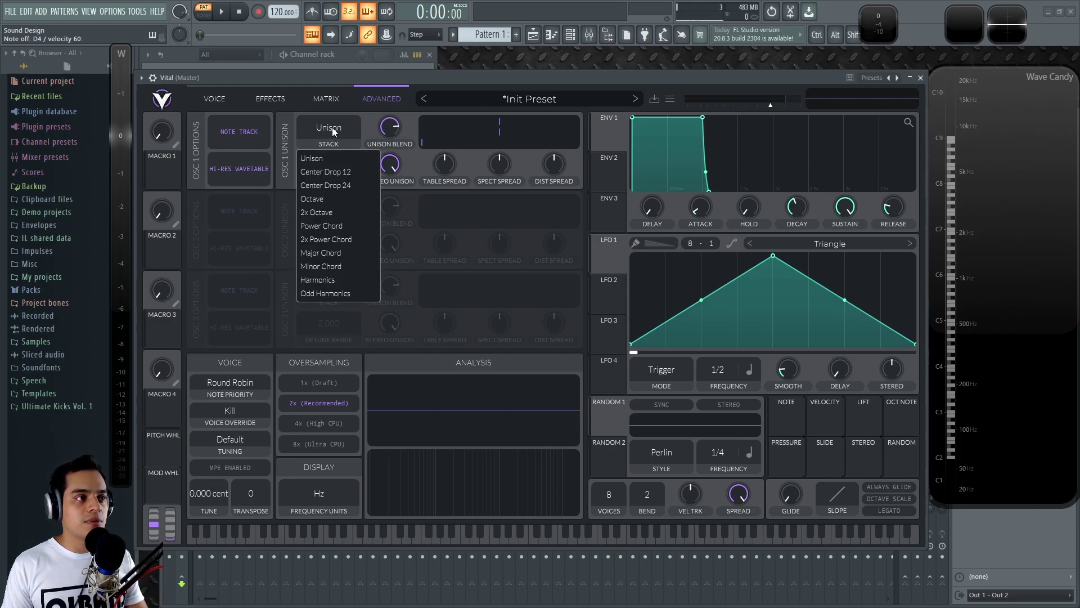
pyautogui.click(366, 127)
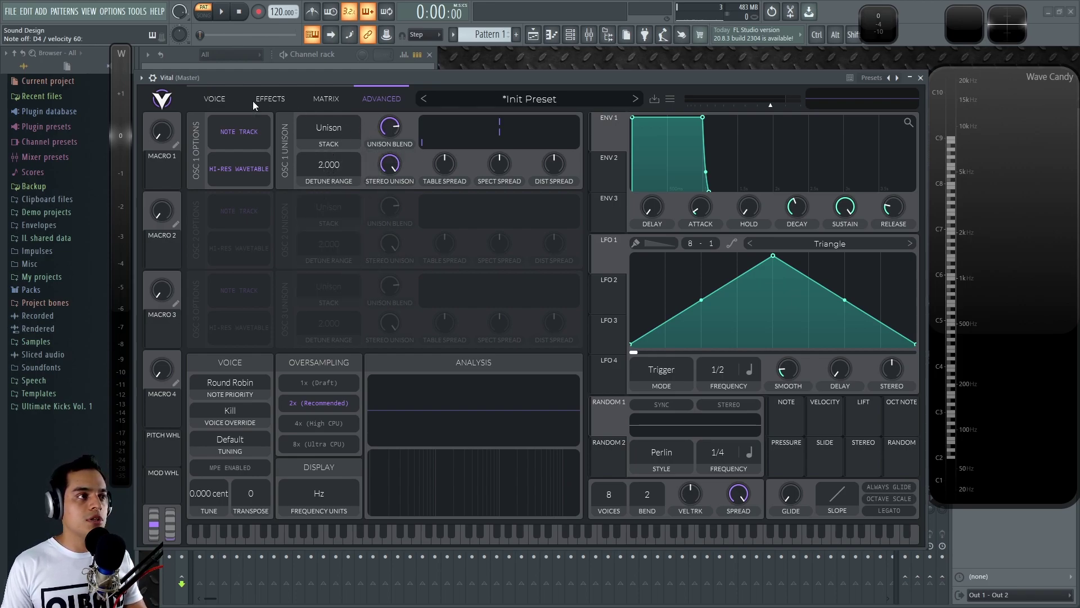
# Set oscillator 1's unison detune to 100%.
pyautogui.click(217, 100)
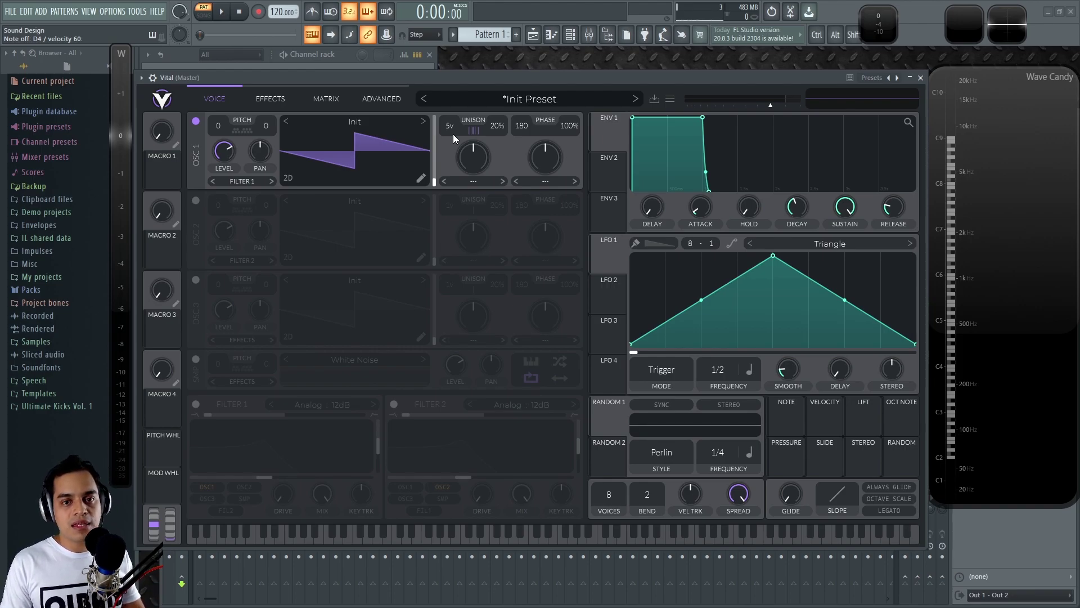
pyautogui.click(289, 102)
pyautogui.click(325, 99)
pyautogui.click(376, 99)
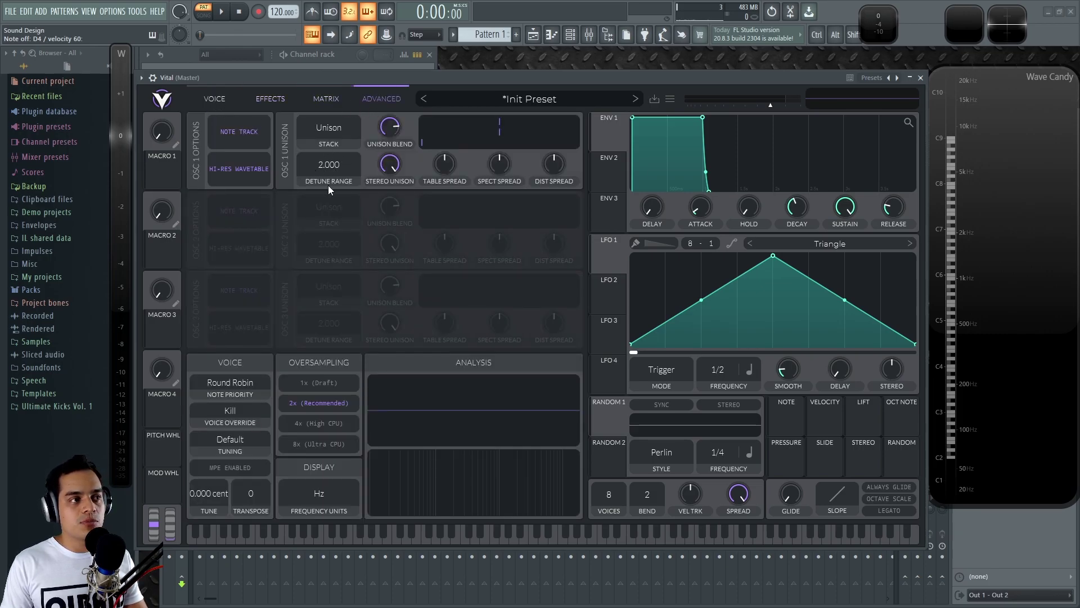
pyautogui.click(216, 99)
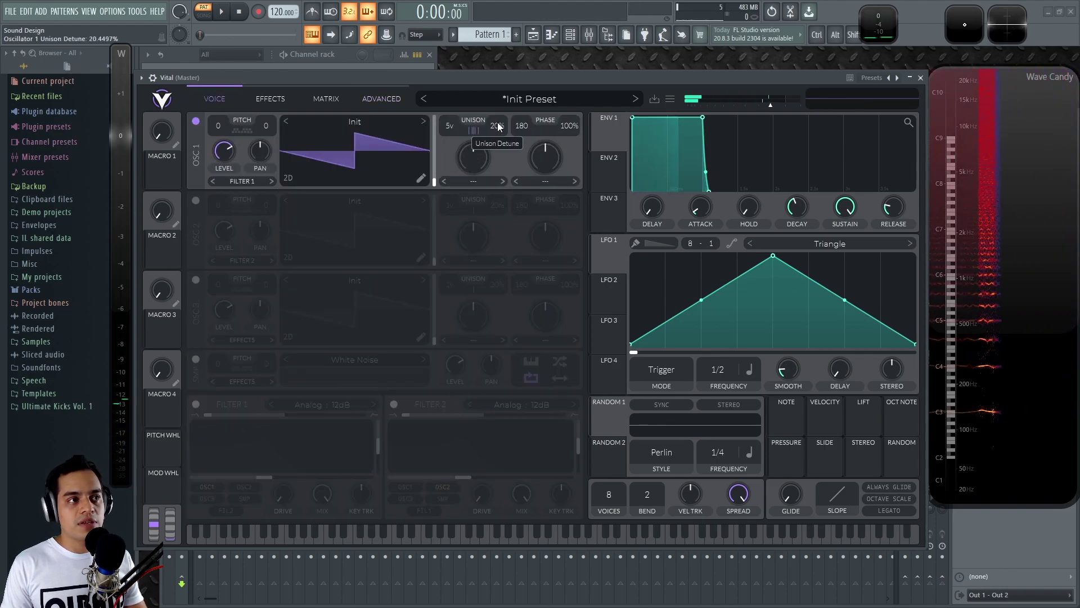
pyautogui.moveTo(498, 125); pyautogui.dragTo(510, 128)
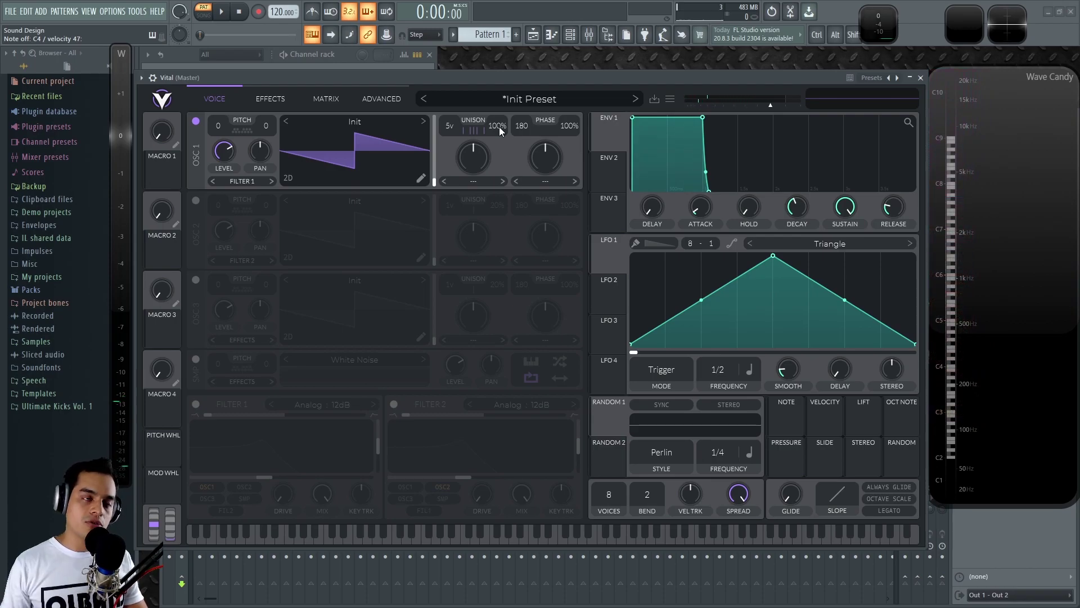
# Try different detune ranges for oscillator 1's unison, including 48, 0 and 2.4.
pyautogui.click(377, 99)
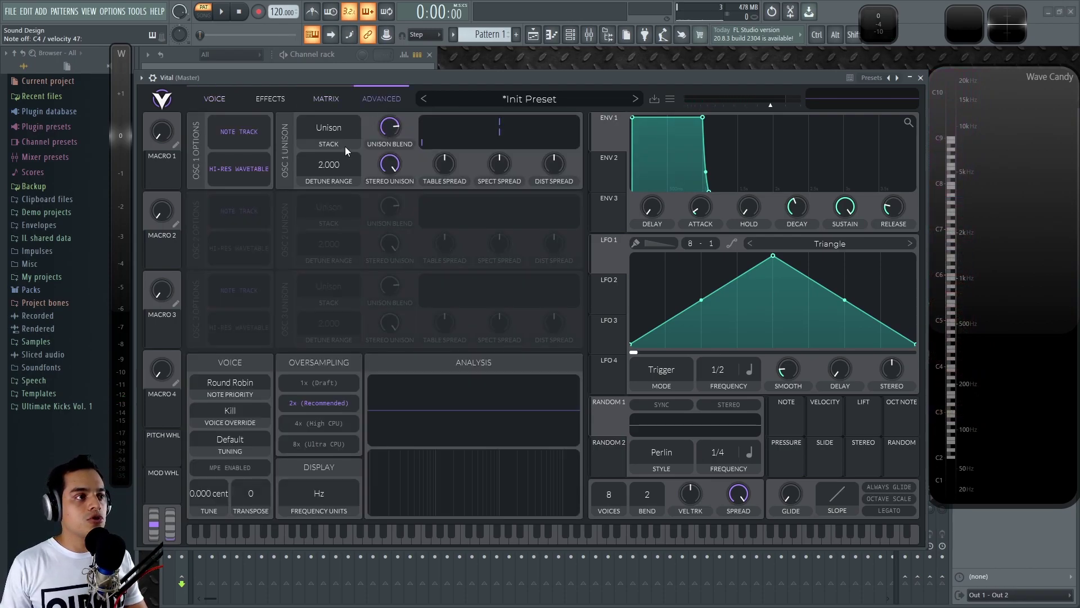
pyautogui.moveTo(316, 167); pyautogui.dragTo(327, 147)
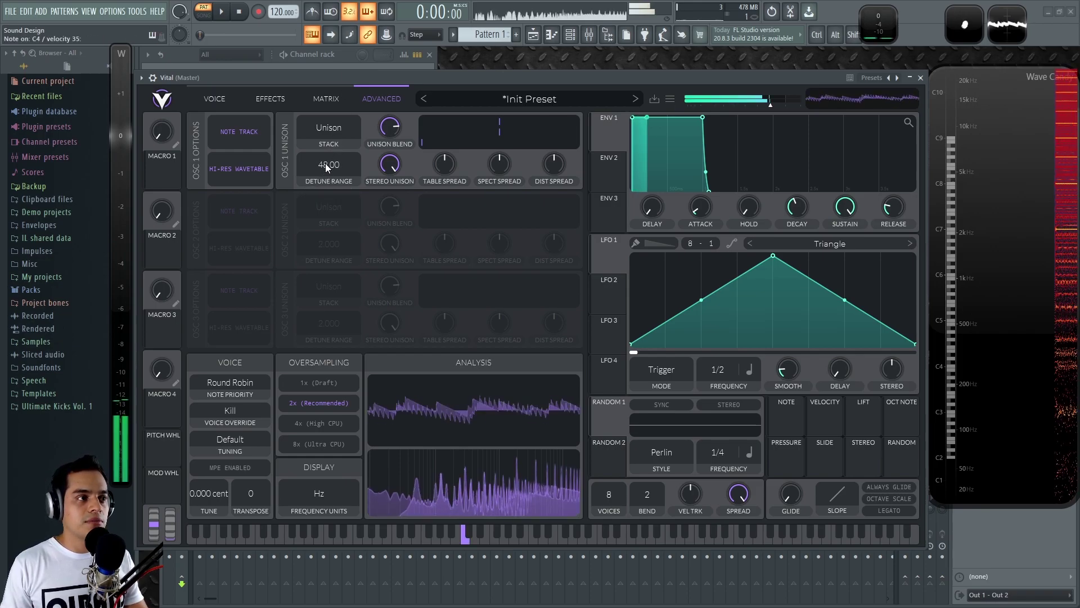
pyautogui.moveTo(322, 163); pyautogui.dragTo(345, 426)
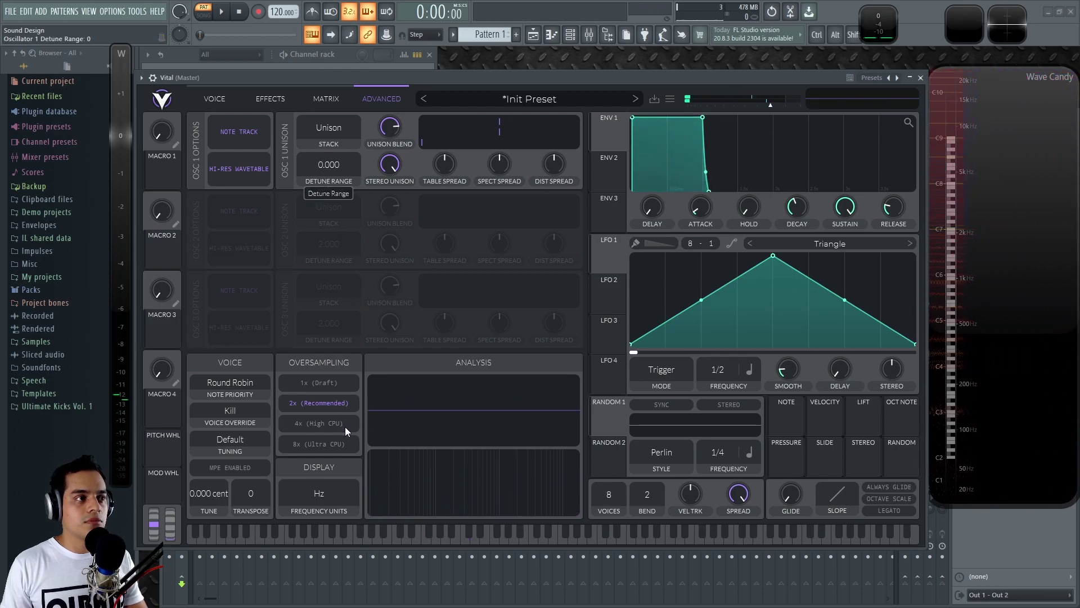
pyautogui.moveTo(325, 167); pyautogui.dragTo(325, 157)
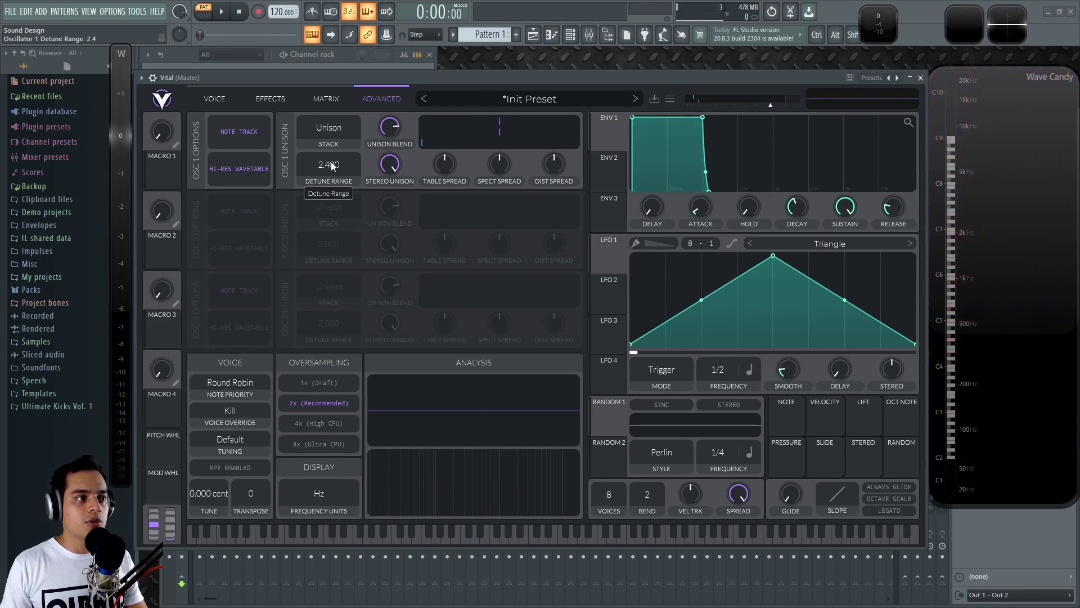
pyautogui.moveTo(330, 173); pyautogui.dragTo(327, 68)
pyautogui.moveTo(330, 166); pyautogui.dragTo(340, 41)
# Lower oscillator 1's unison detune to 57%.
pyautogui.click(216, 98)
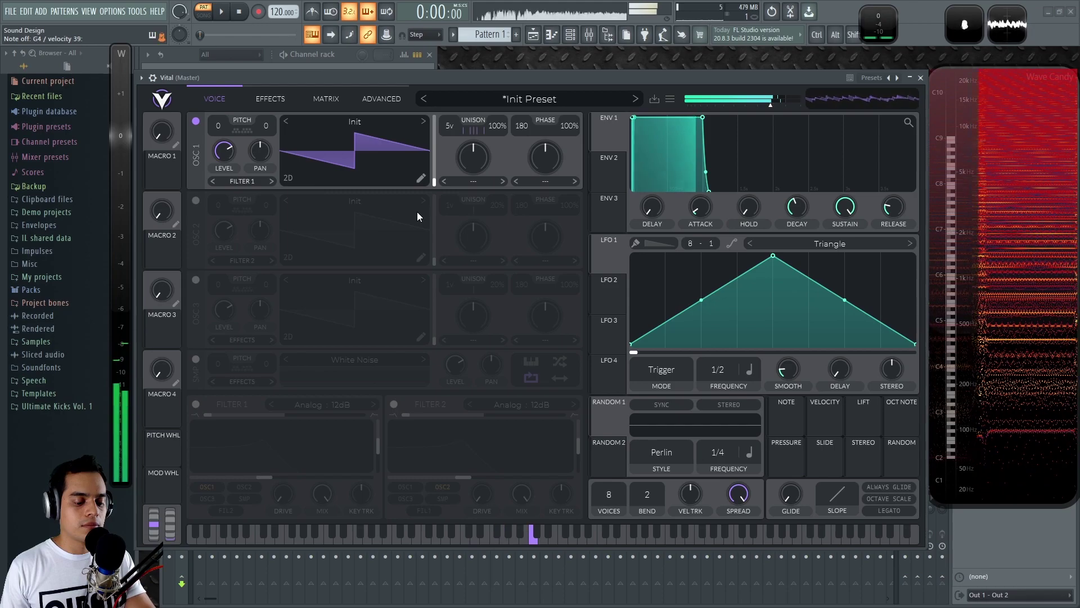
pyautogui.moveTo(498, 120); pyautogui.dragTo(497, 157)
pyautogui.moveTo(495, 223)
pyautogui.mouseDown()
pyautogui.moveTo(496, 278)
pyautogui.moveTo(498, 129)
pyautogui.moveTo(487, 217)
pyautogui.mouseUp()
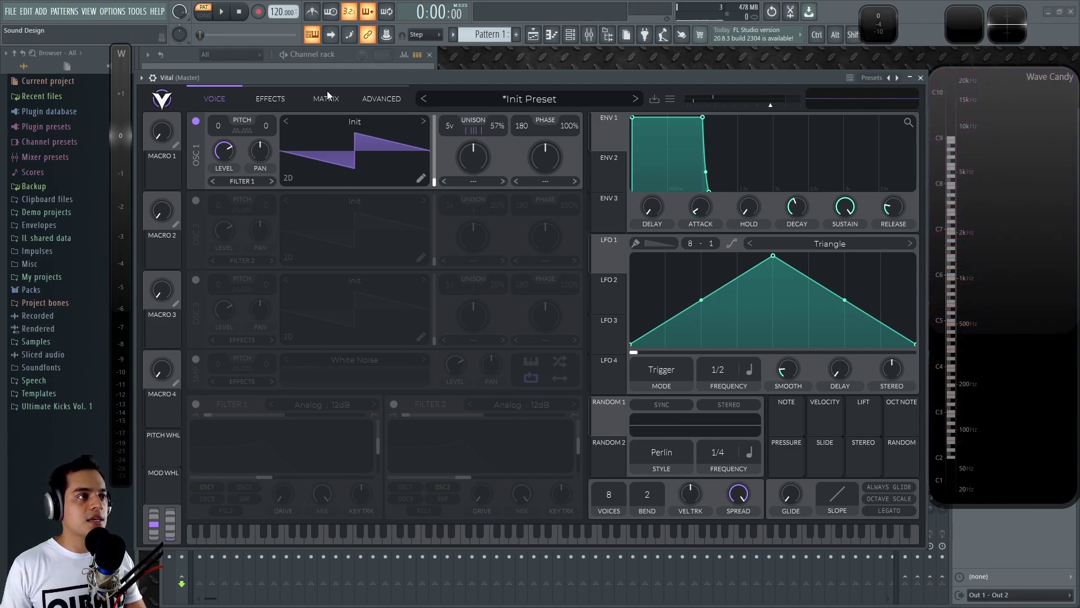
# Reset oscillator 1's detune range to 2.000 and set its unison detune to about 42%.
pyautogui.click(381, 98)
pyautogui.doubleClick(329, 164)
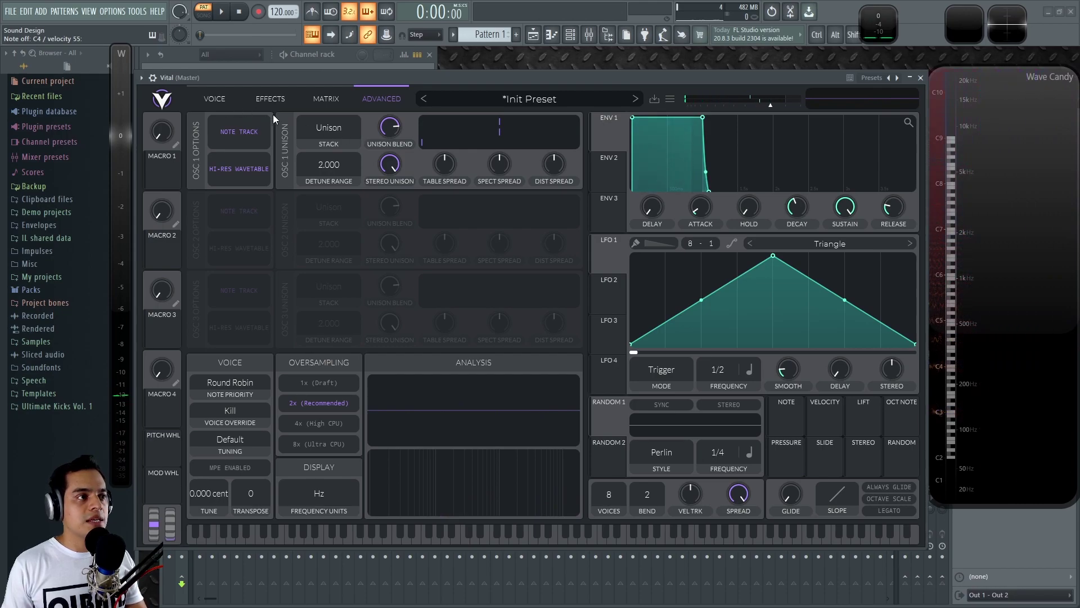
pyautogui.click(217, 99)
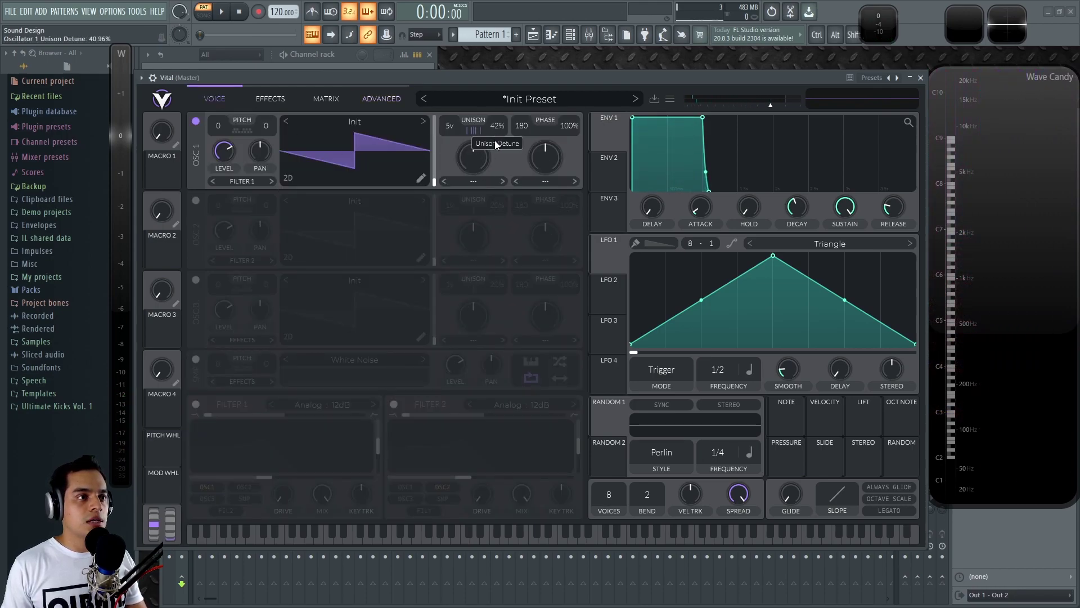
pyautogui.click(332, 100)
pyautogui.click(360, 100)
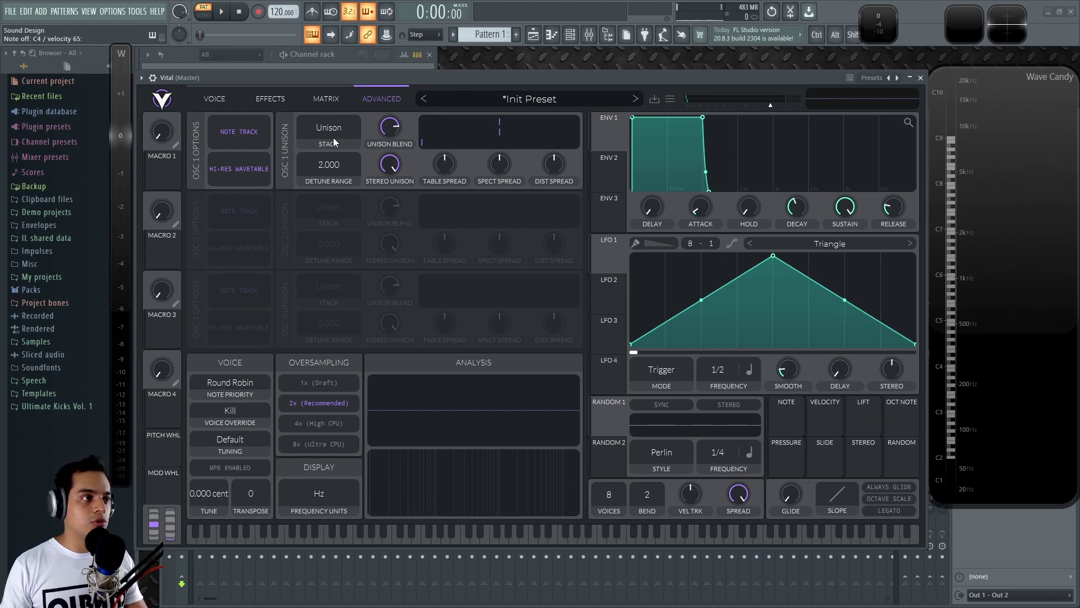
# Set oscillator 1's unison stack to Center Drop 12 and its unison voices to 3.
pyautogui.click(345, 130)
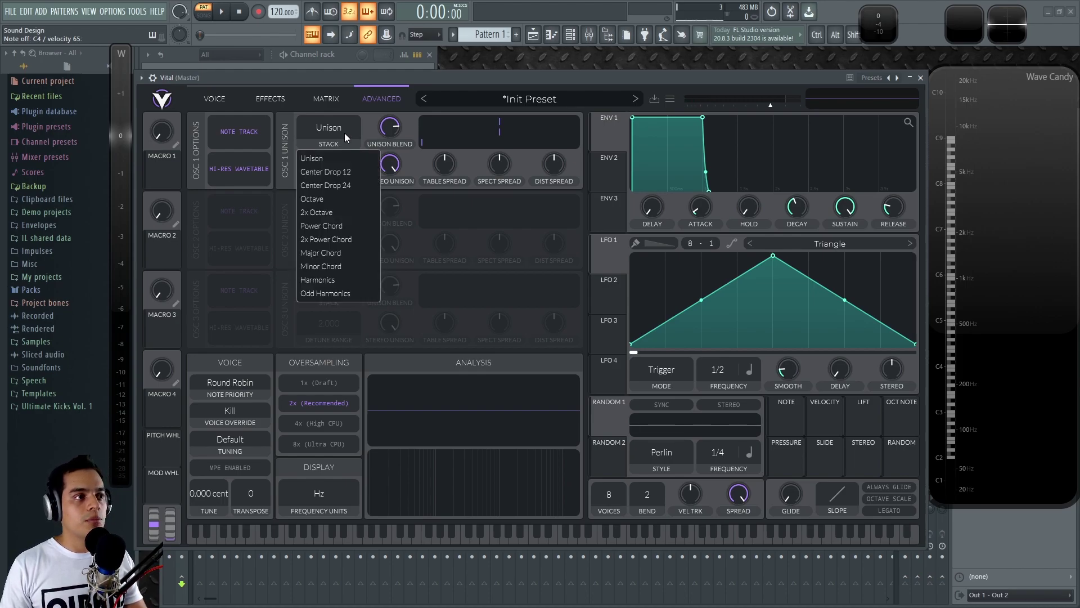
pyautogui.click(339, 172)
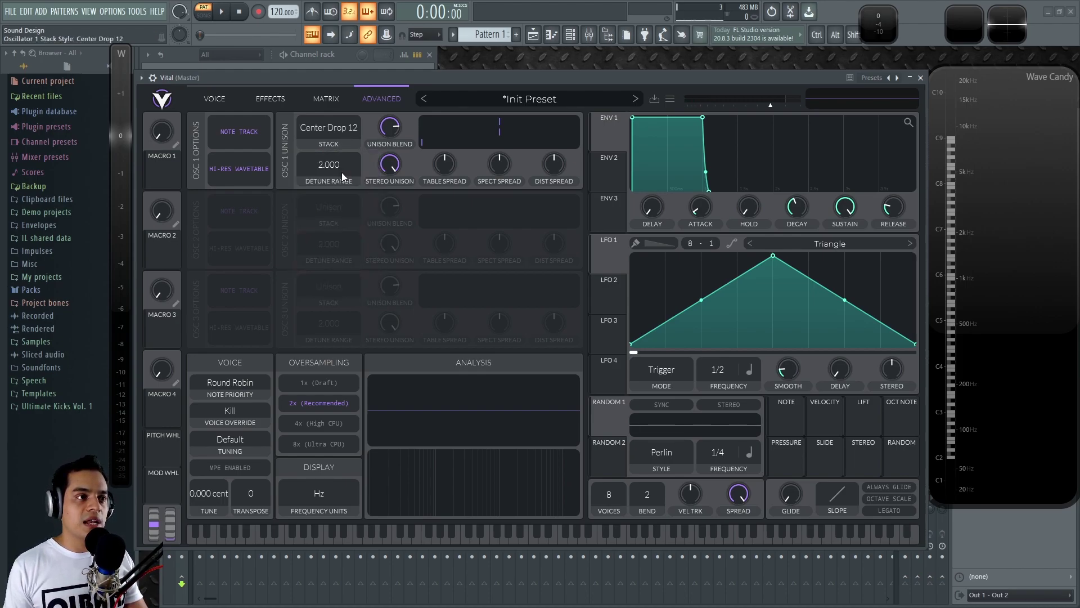
pyautogui.click(214, 97)
pyautogui.moveTo(452, 130); pyautogui.dragTo(453, 147)
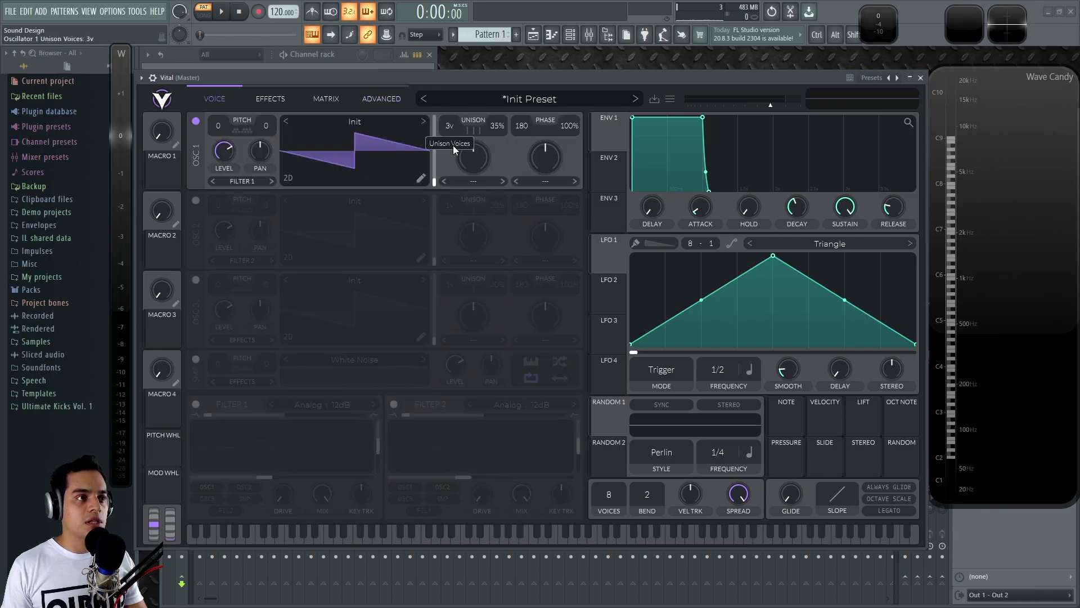
# Return to the advanced settings and set oscillator 1's unison stack to Center Drop 24.
pyautogui.click(329, 99)
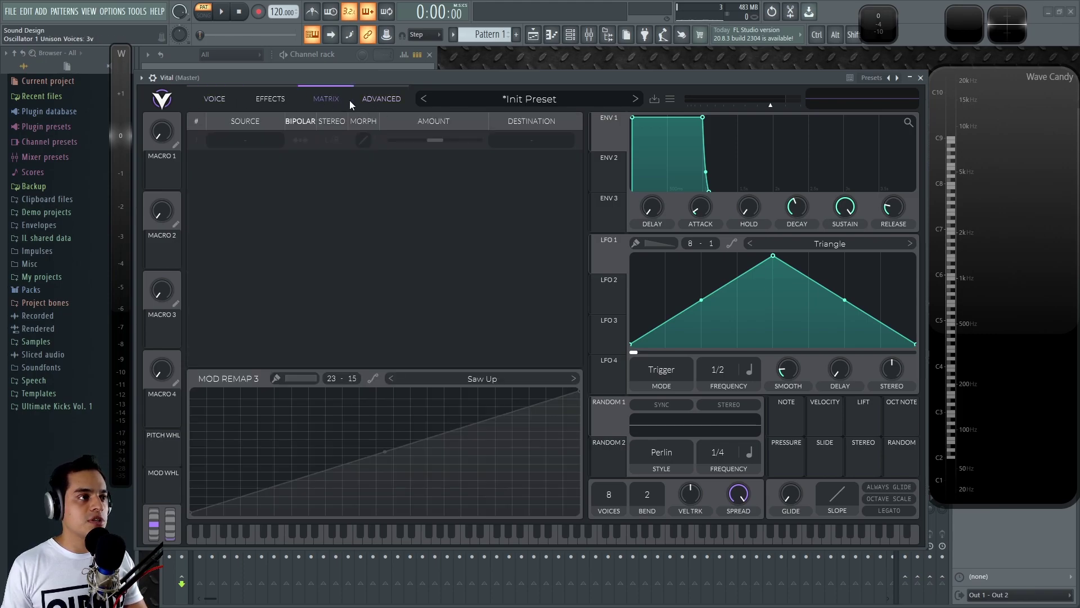
pyautogui.click(382, 99)
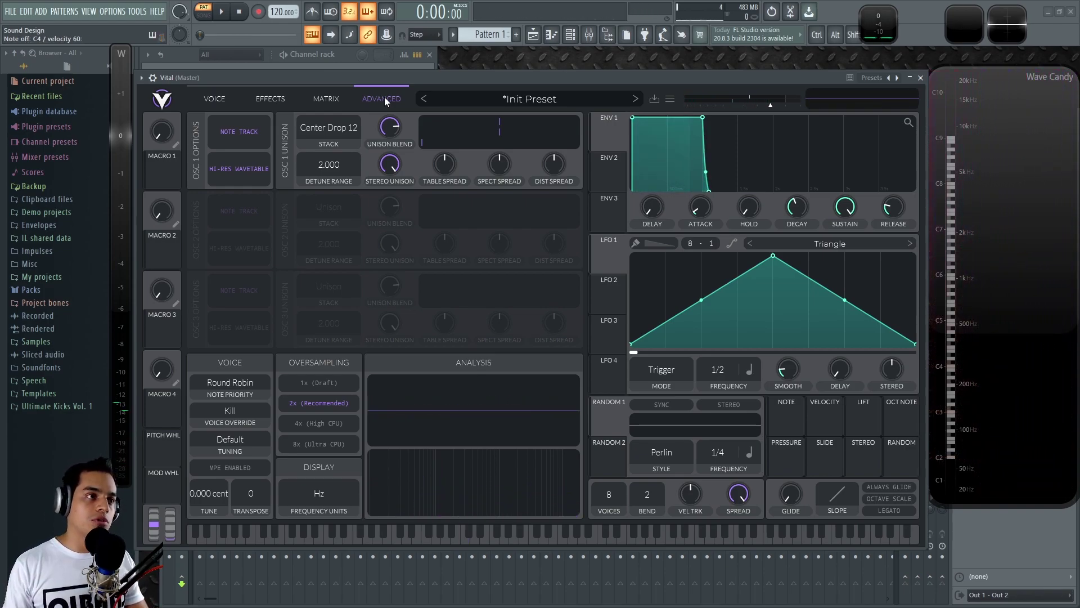
pyautogui.click(335, 127)
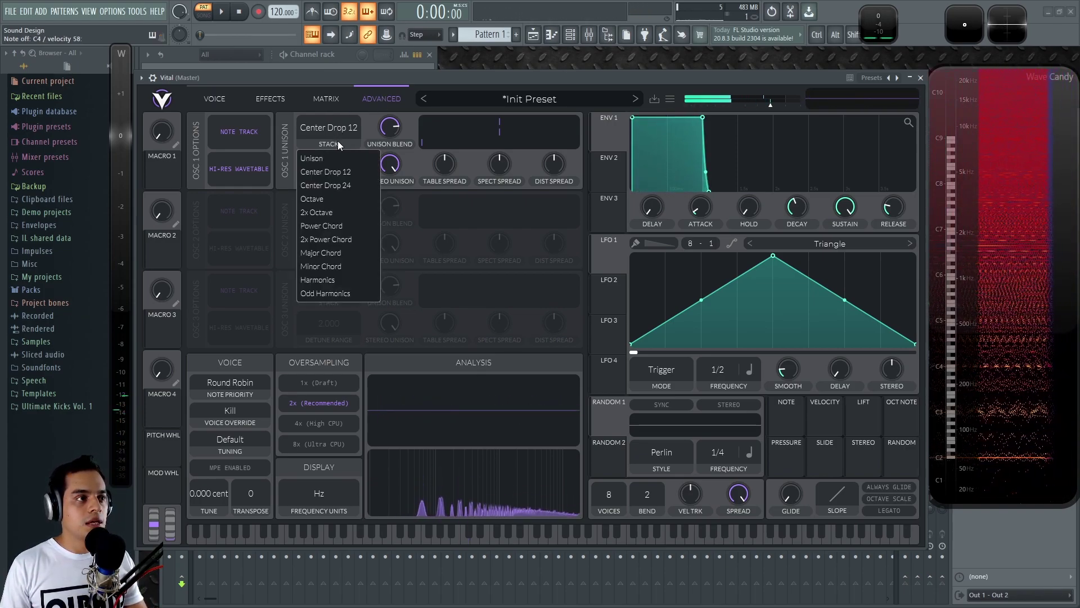
pyautogui.click(326, 186)
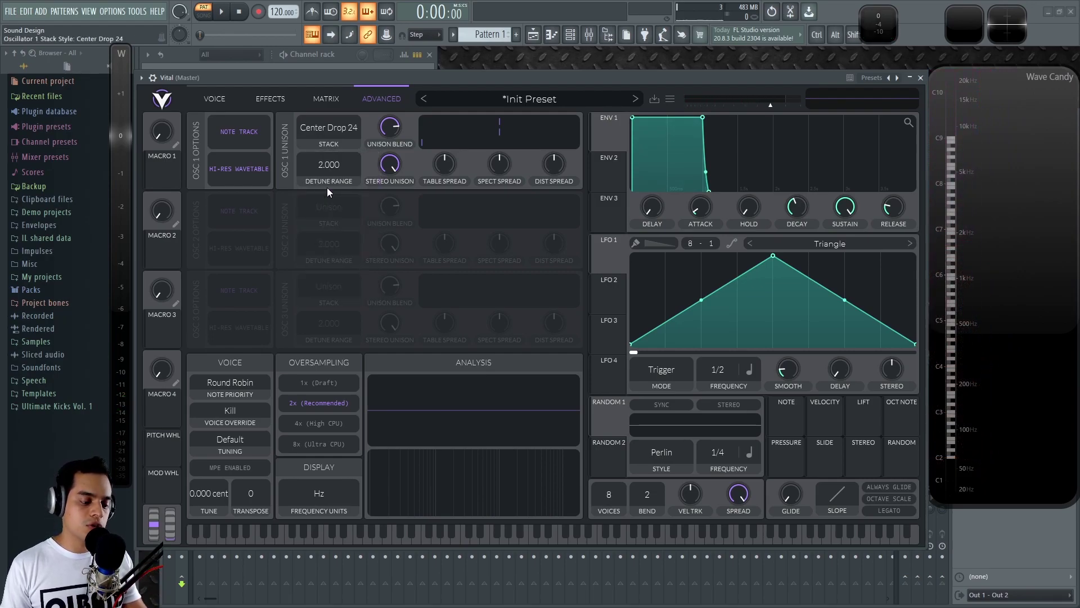
# Compare the Unison, Center Drop 12 and Center Drop 24 stacks on oscillator 1 with held notes, finishing on Center Drop 24.
pyautogui.click(336, 129)
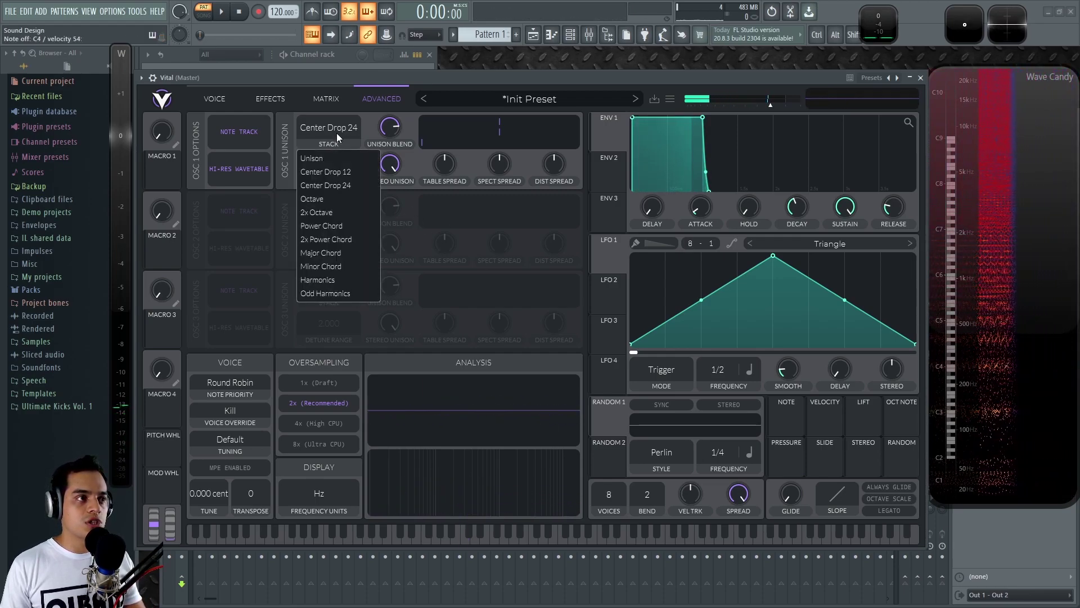
pyautogui.click(337, 155)
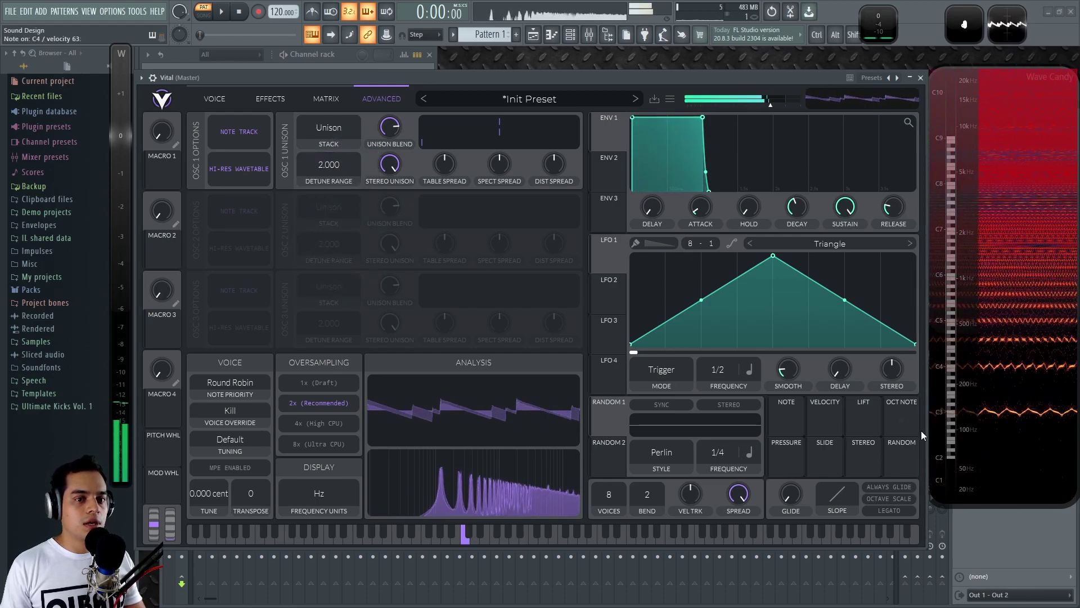
pyautogui.click(334, 128)
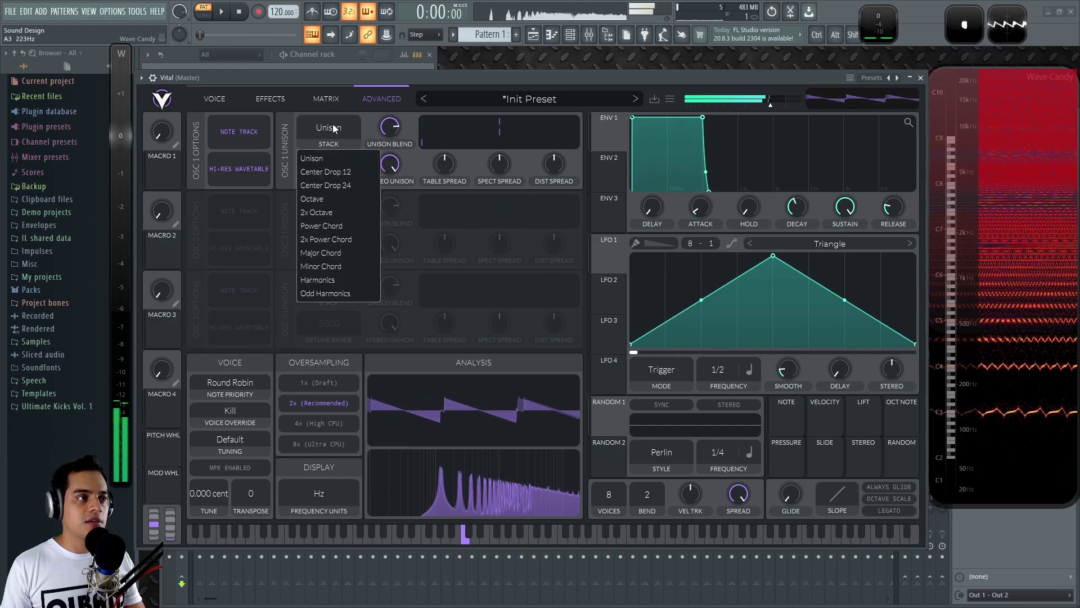
pyautogui.click(338, 173)
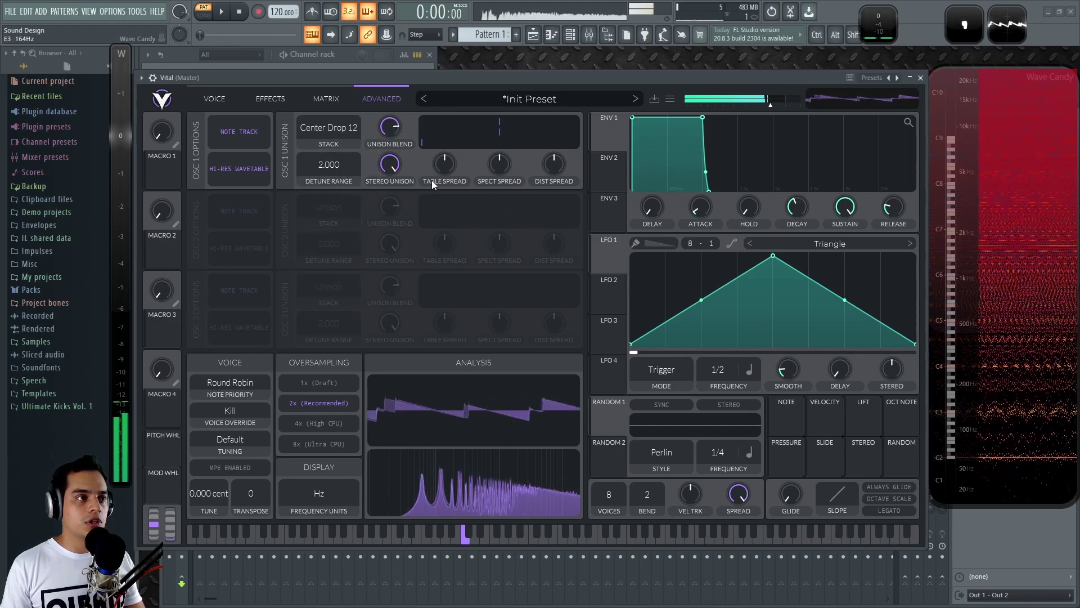
pyautogui.click(334, 126)
pyautogui.click(331, 183)
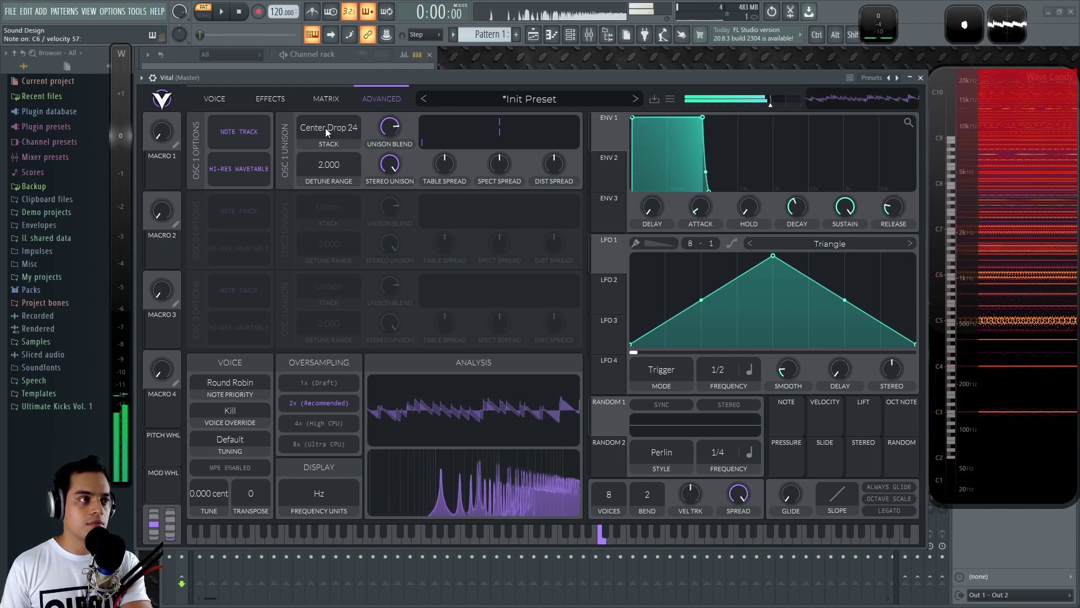
pyautogui.click(325, 127)
pyautogui.click(342, 173)
pyautogui.click(340, 128)
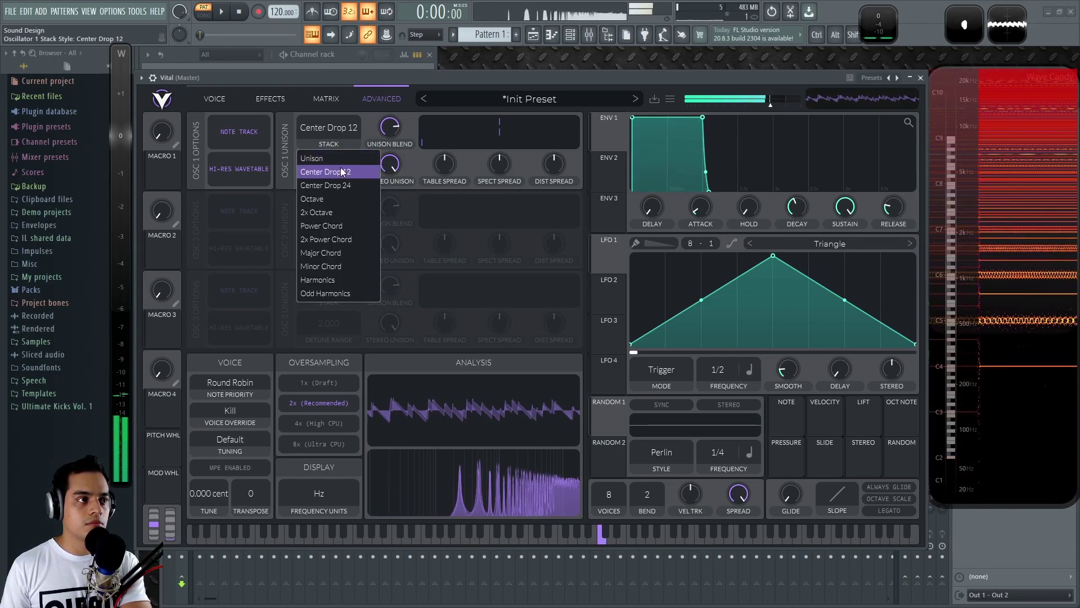
pyautogui.click(342, 172)
pyautogui.click(342, 128)
pyautogui.click(332, 185)
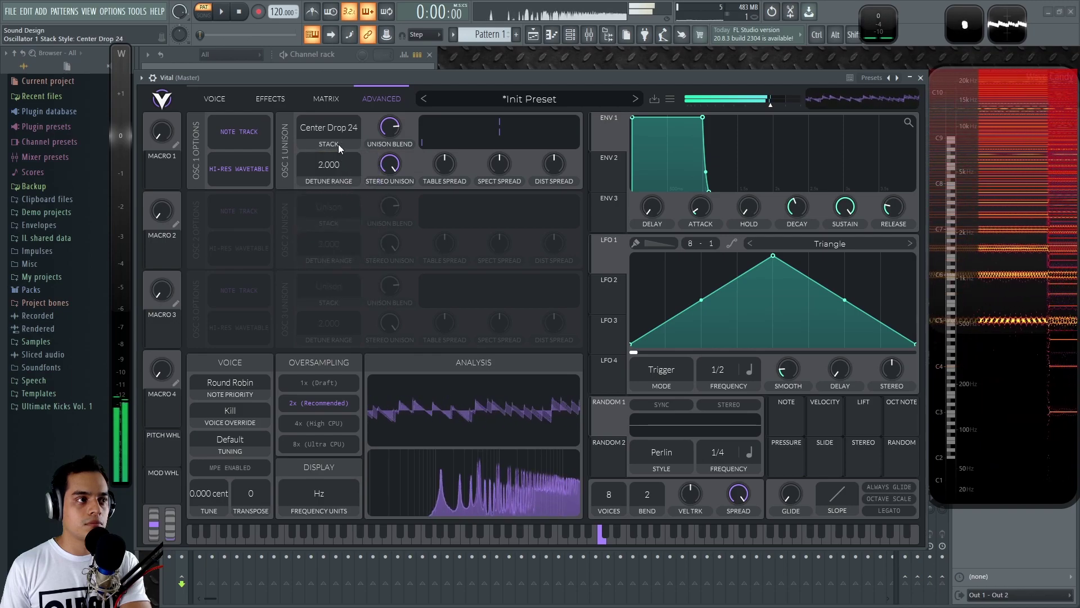
# Set oscillator 1's unison stack to Octave and lower its unison detune to 0%.
pyautogui.click(333, 130)
pyautogui.click(329, 193)
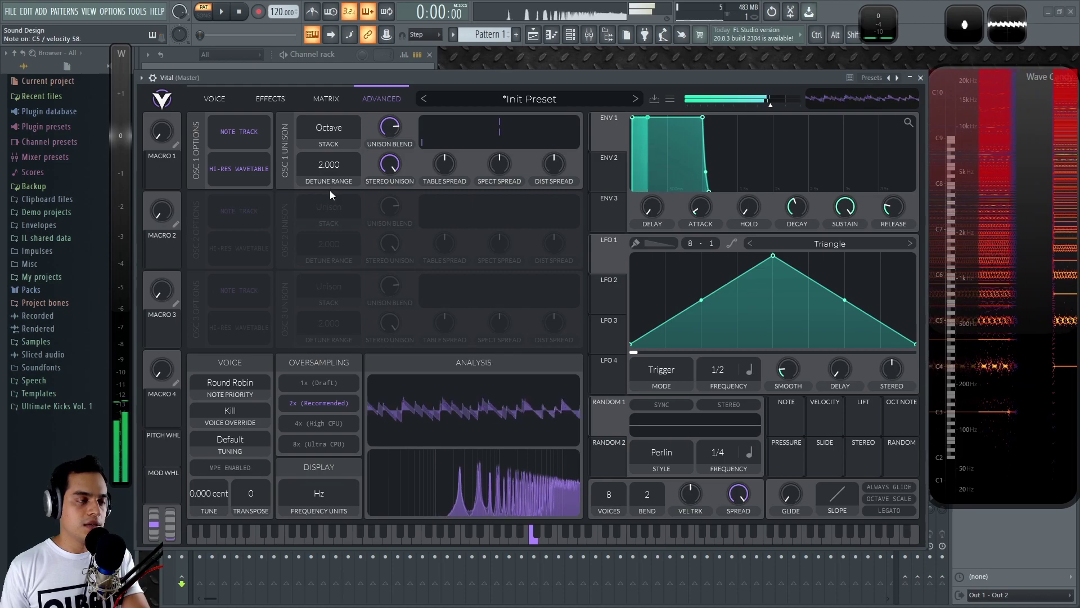
pyautogui.click(214, 98)
pyautogui.moveTo(501, 126); pyautogui.dragTo(502, 172)
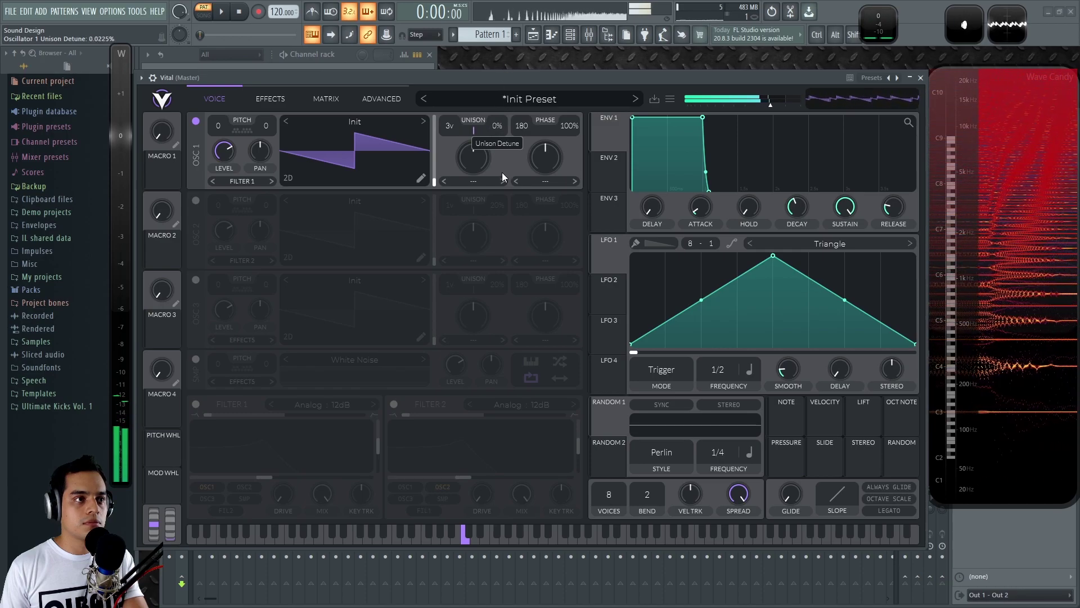
# Set oscillator 1's unison stack to 2x Octave and bring its unison detune to 0%.
pyautogui.click(382, 100)
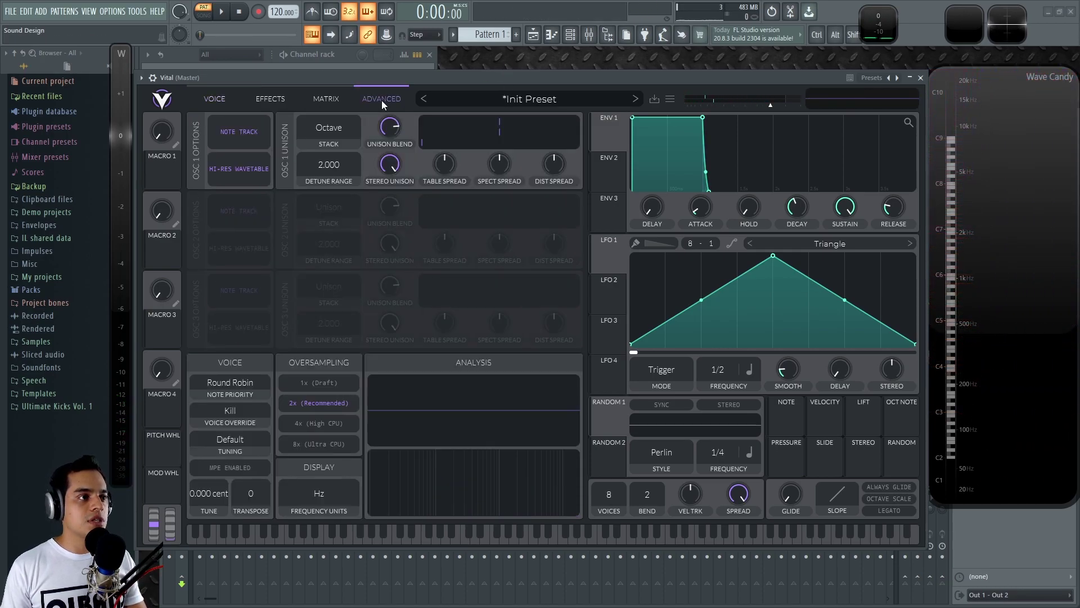
pyautogui.click(328, 131)
pyautogui.click(340, 210)
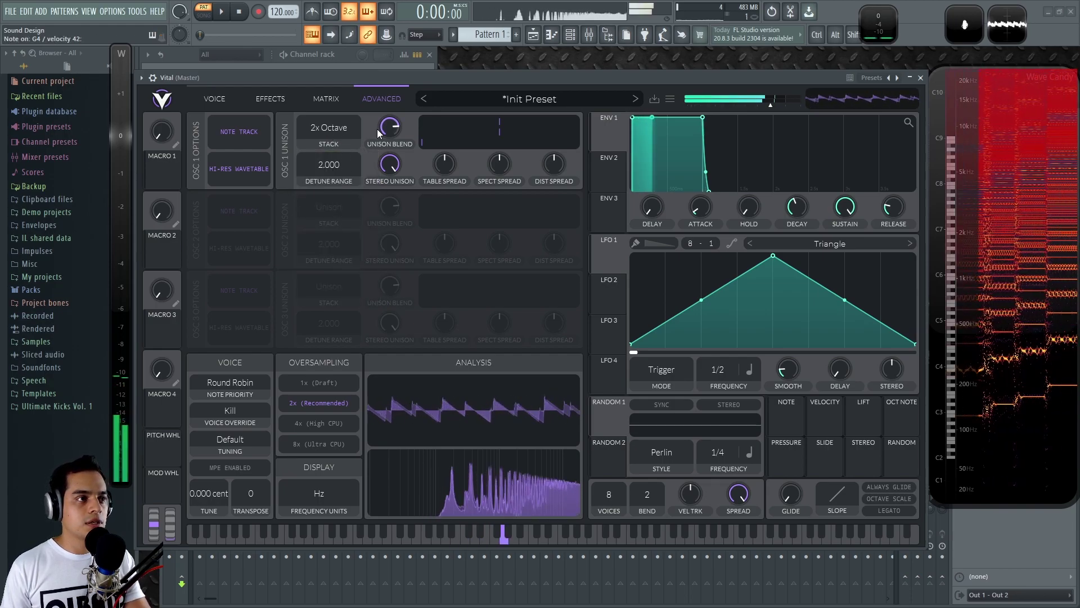
pyautogui.click(214, 98)
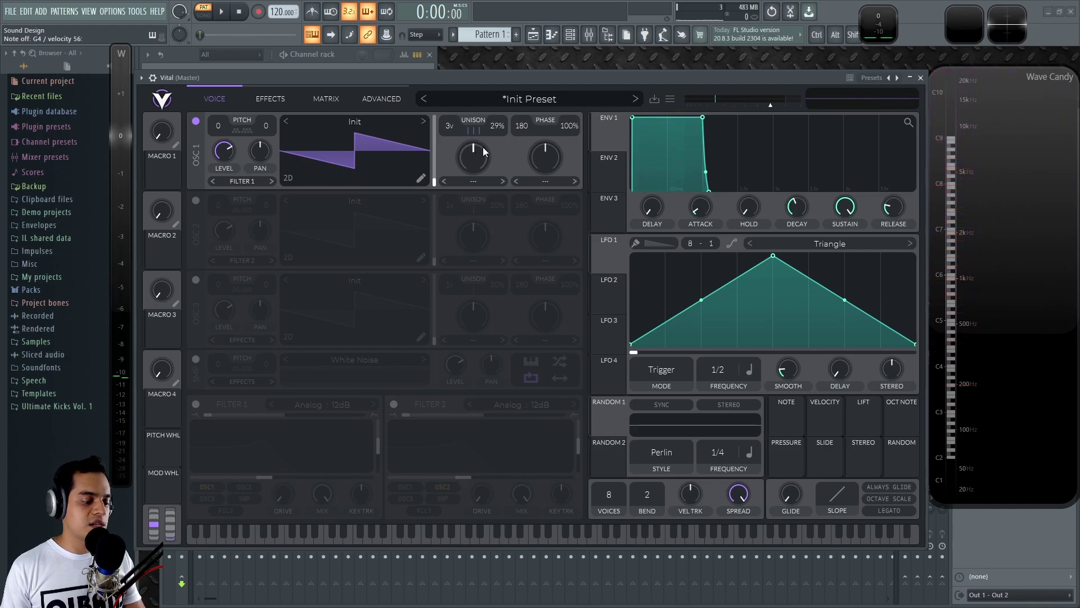
pyautogui.doubleClick(494, 127)
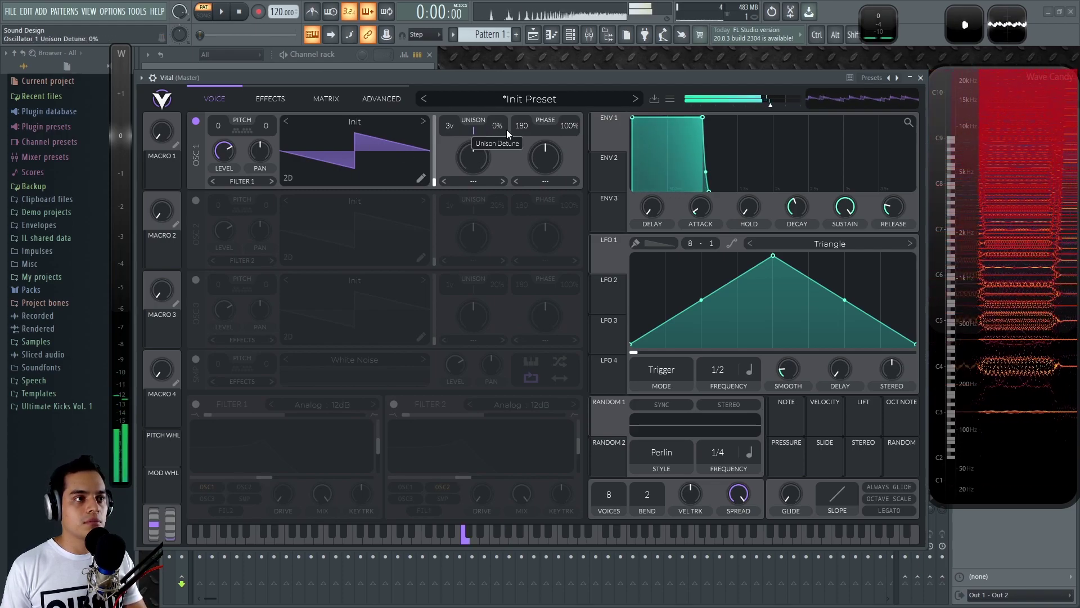
# Set oscillator 1's unison stack to Power Chord and play a note to hear it.
pyautogui.click(326, 99)
pyautogui.click(381, 98)
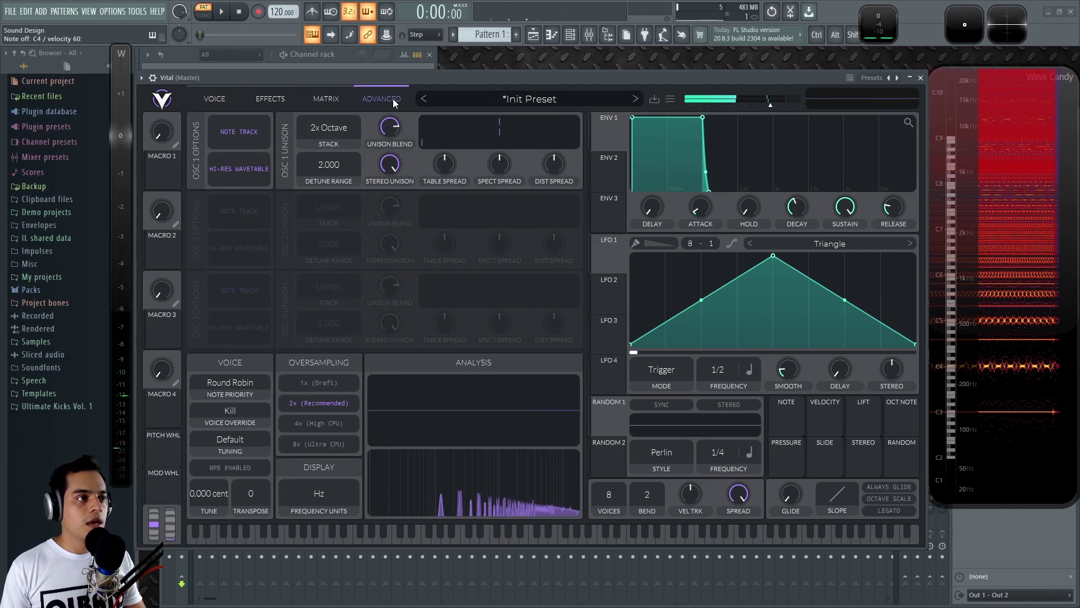
pyautogui.click(353, 138)
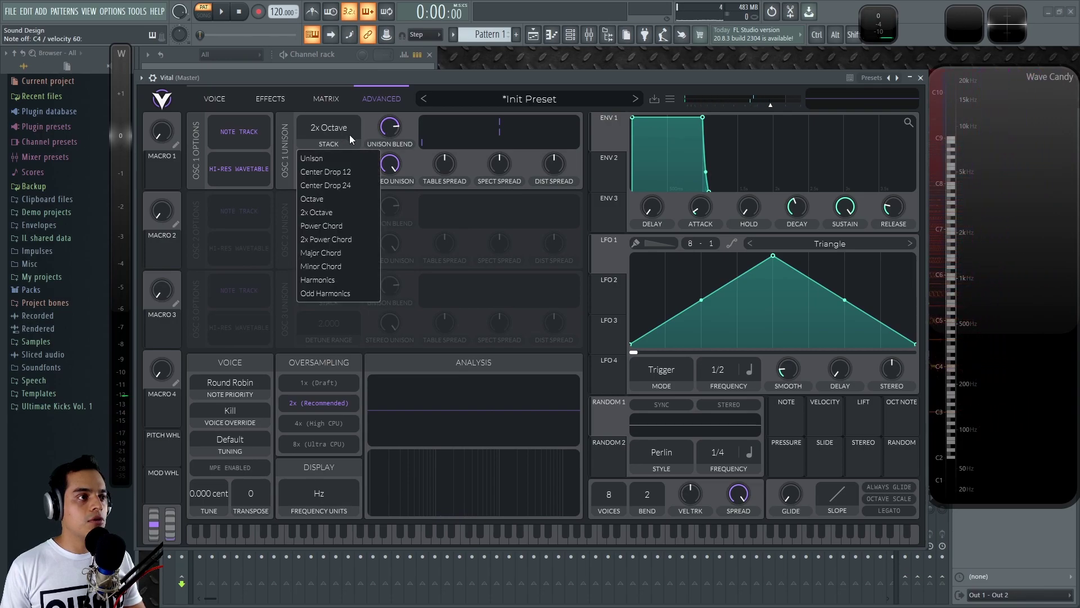
pyautogui.click(339, 225)
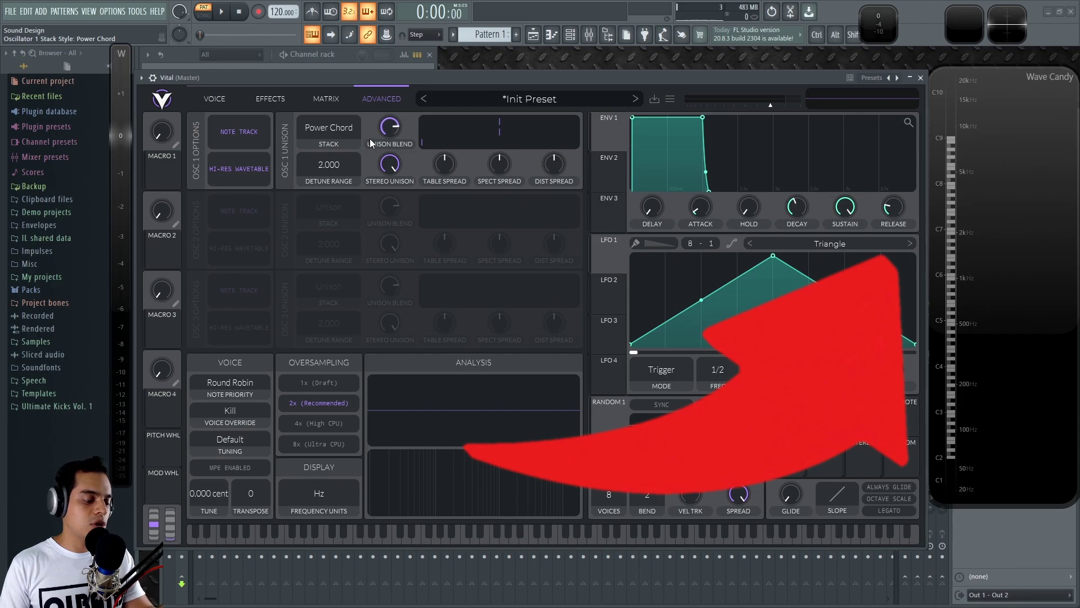
pyautogui.press('z')
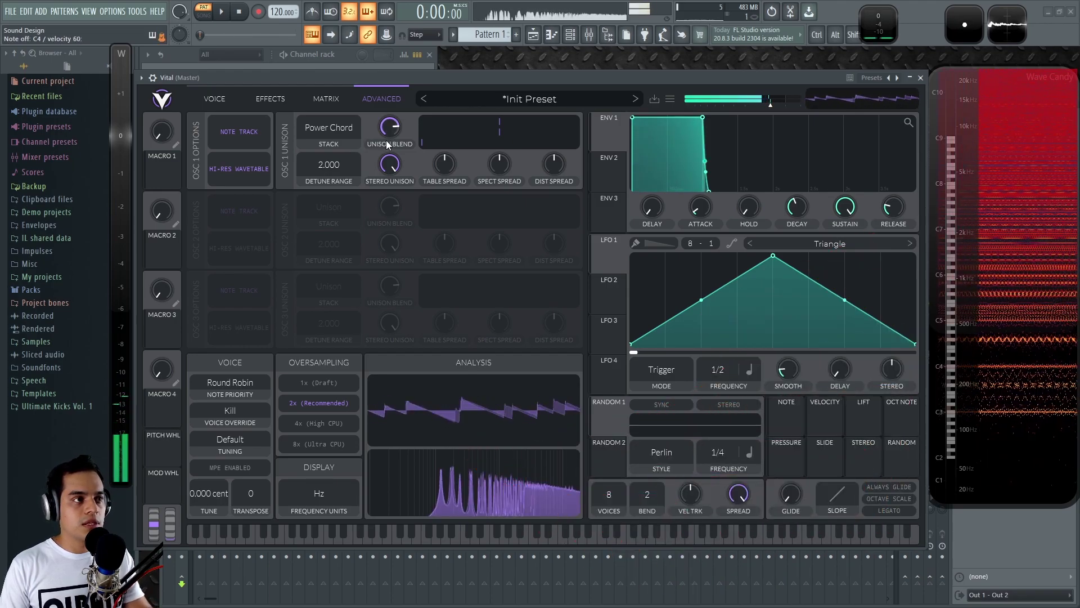
# Compare the power chord stack with 1 and 3 unison voices on oscillator 1 at 0% detune, finishing on 3 voices.
pyautogui.click(224, 99)
pyautogui.moveTo(497, 126); pyautogui.dragTo(501, 161)
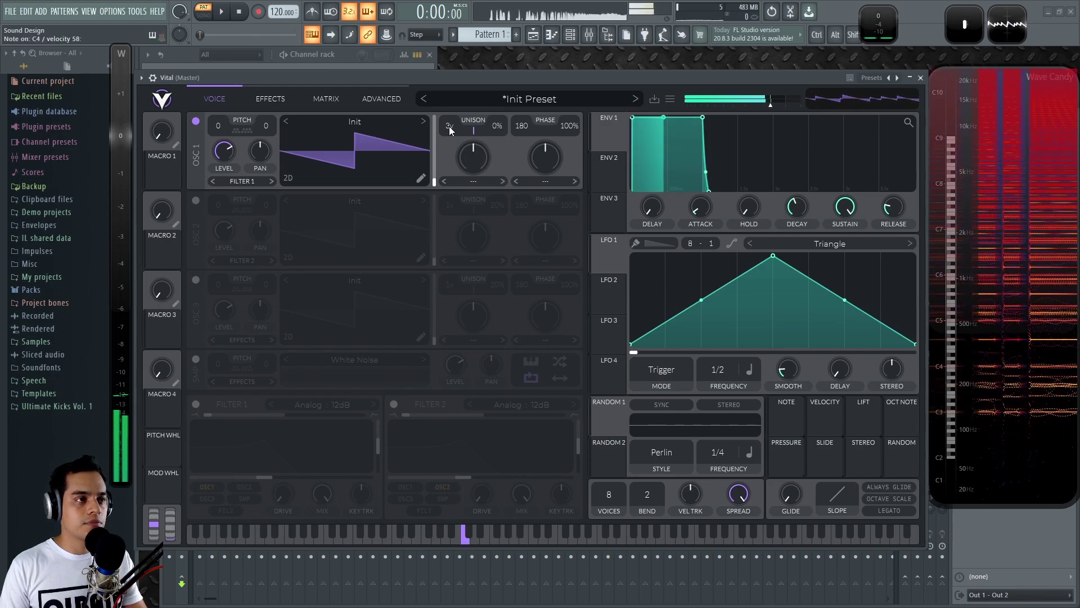
pyautogui.moveTo(450, 125)
pyautogui.mouseDown()
pyautogui.moveTo(454, 144)
pyautogui.moveTo(453, 118)
pyautogui.mouseUp()
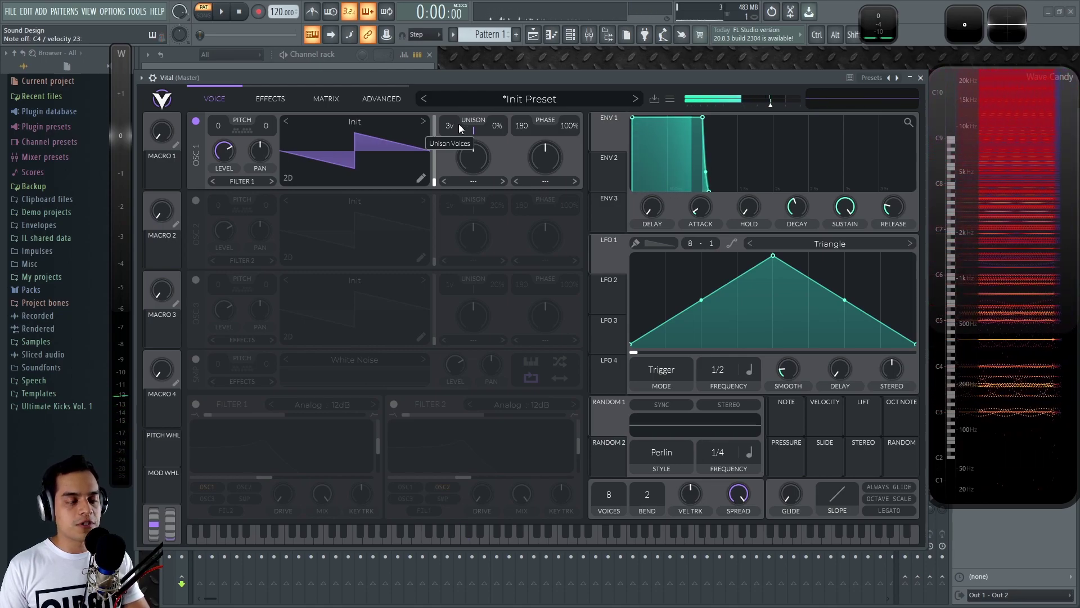
pyautogui.moveTo(451, 124); pyautogui.dragTo(459, 210)
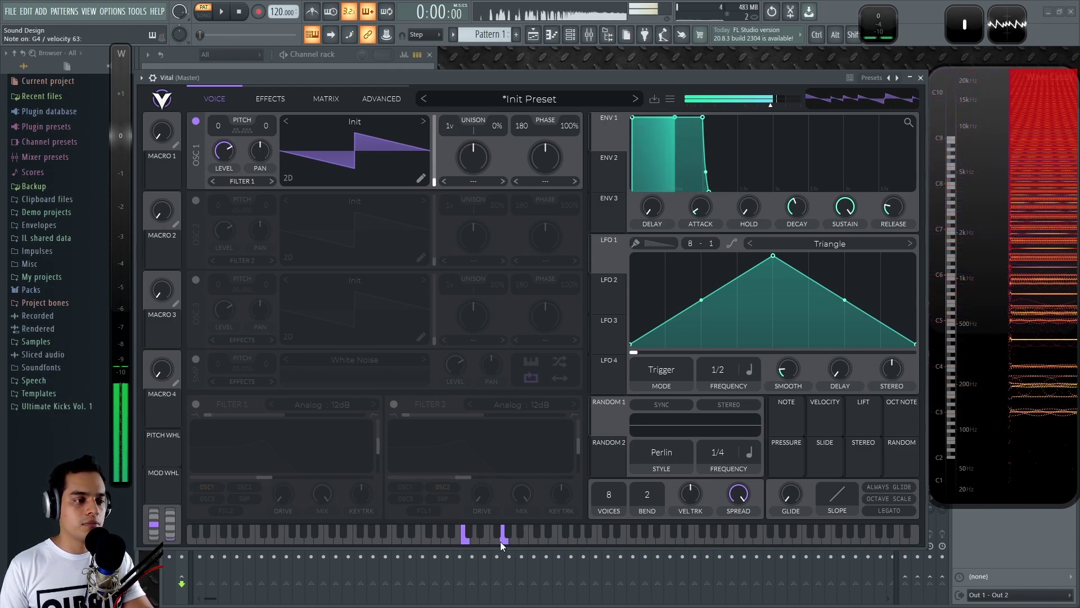
pyautogui.moveTo(451, 127); pyautogui.dragTo(455, 120)
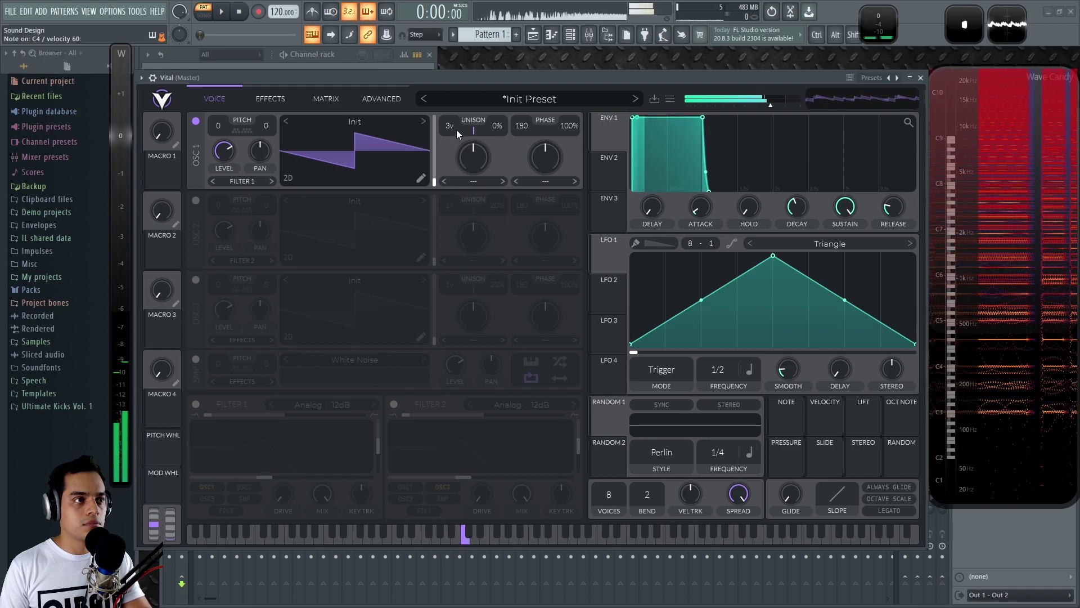
pyautogui.moveTo(449, 128); pyautogui.dragTo(456, 116)
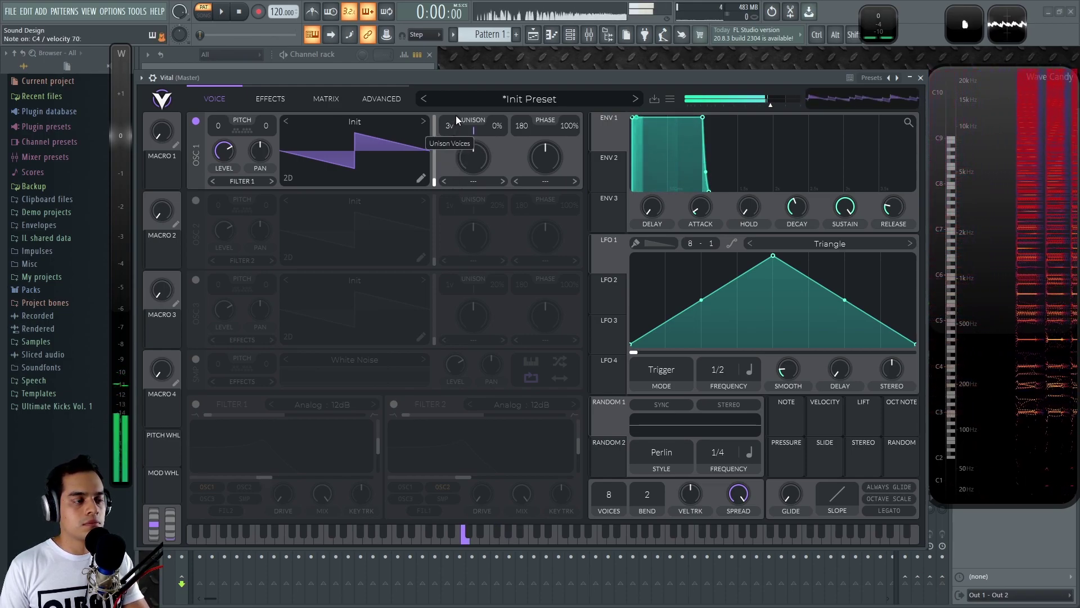
# Set oscillator 1's unison stack to 2x Power Chord, raise its number of unison voices, and return to the advanced settings.
pyautogui.click(369, 96)
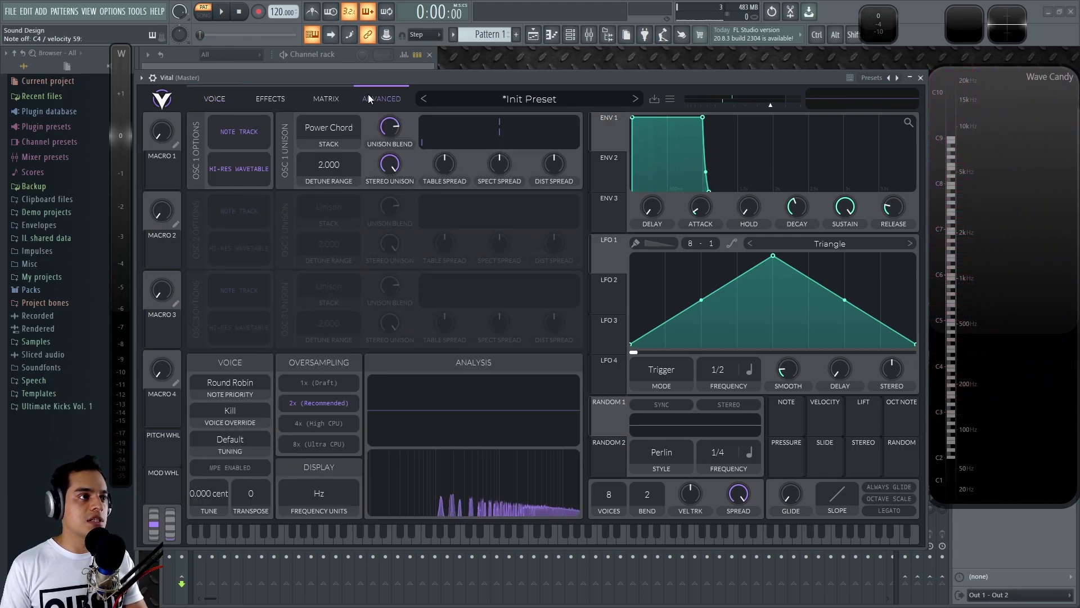
pyautogui.click(333, 127)
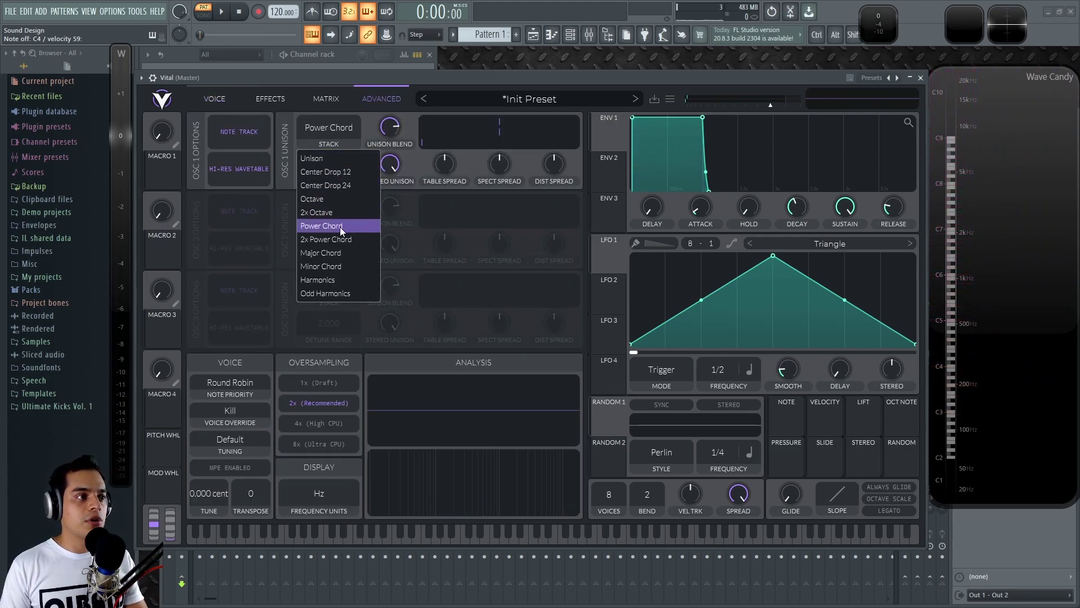
pyautogui.click(336, 238)
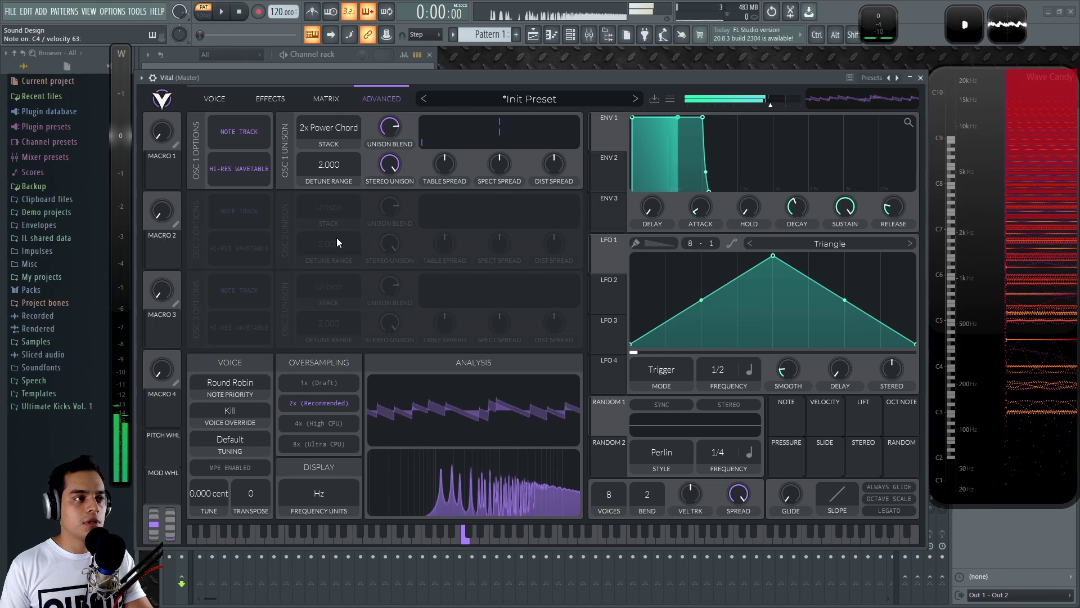
pyautogui.click(215, 99)
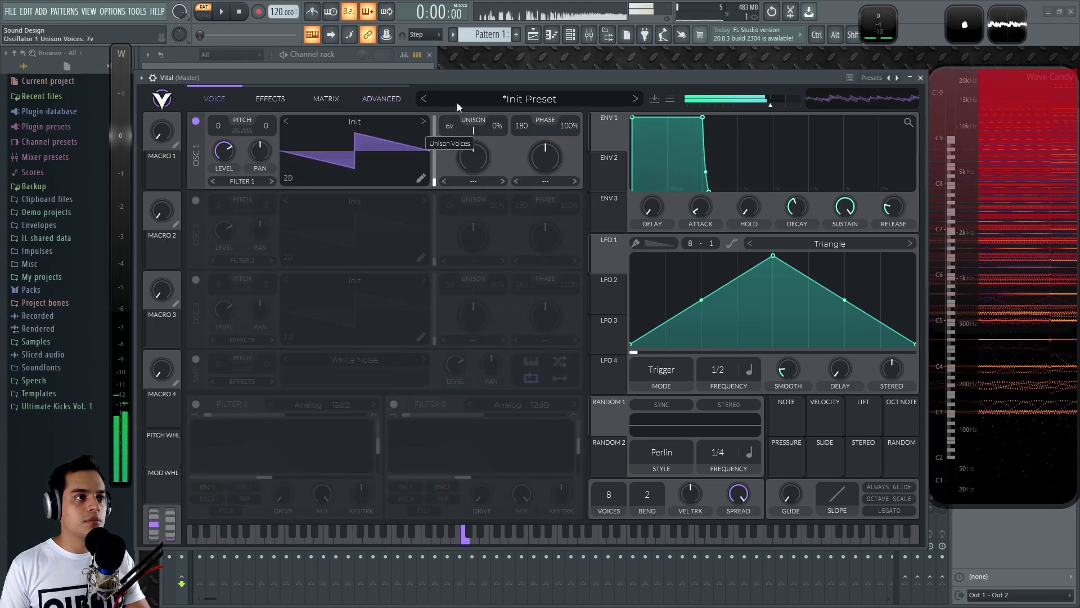
pyautogui.click(326, 100)
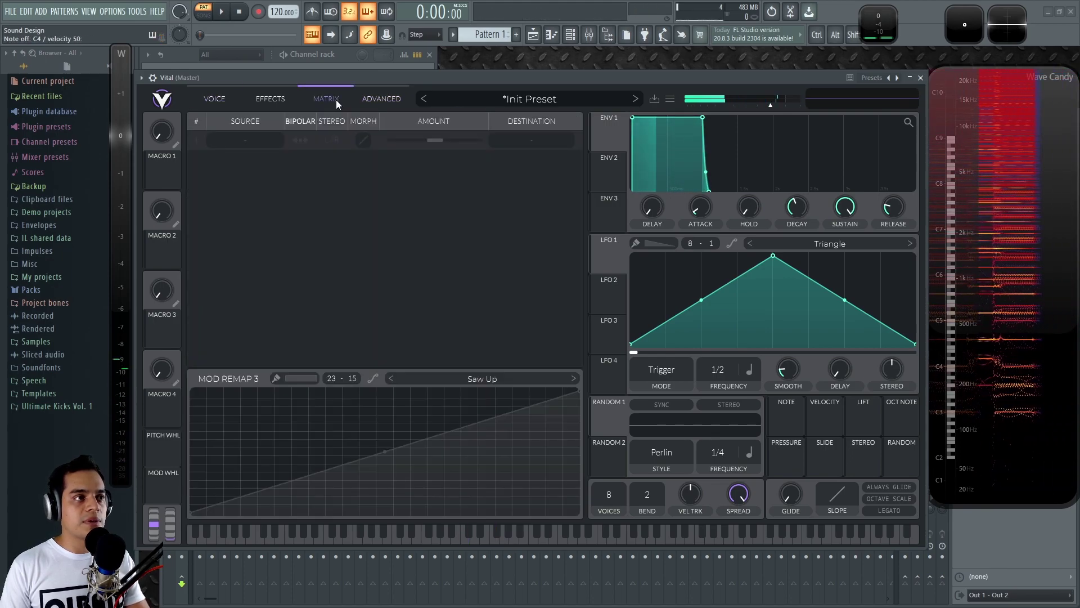
pyautogui.click(388, 98)
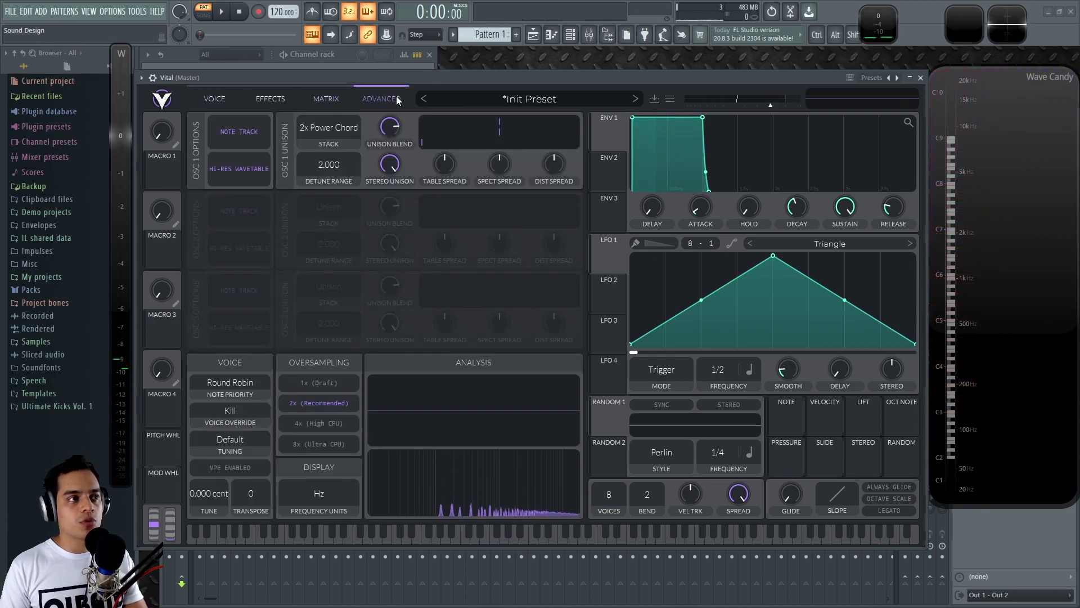
# Set oscillator 1's unison stack to Major Chord, play a note to hear it, and switch the stack to Minor Chord.
pyautogui.click(332, 133)
pyautogui.click(336, 253)
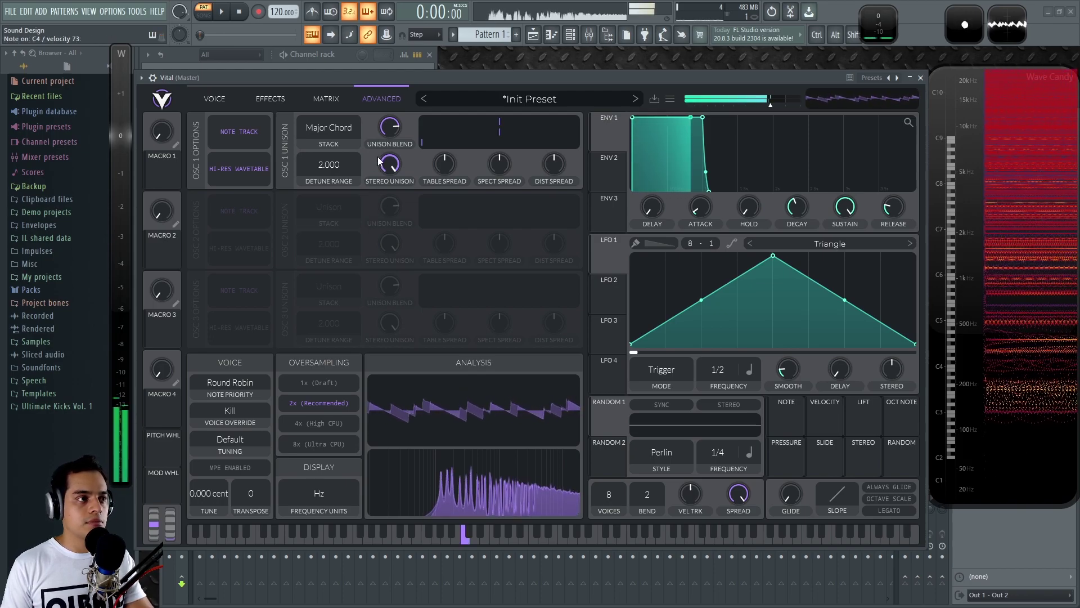
pyautogui.click(333, 126)
pyautogui.click(332, 265)
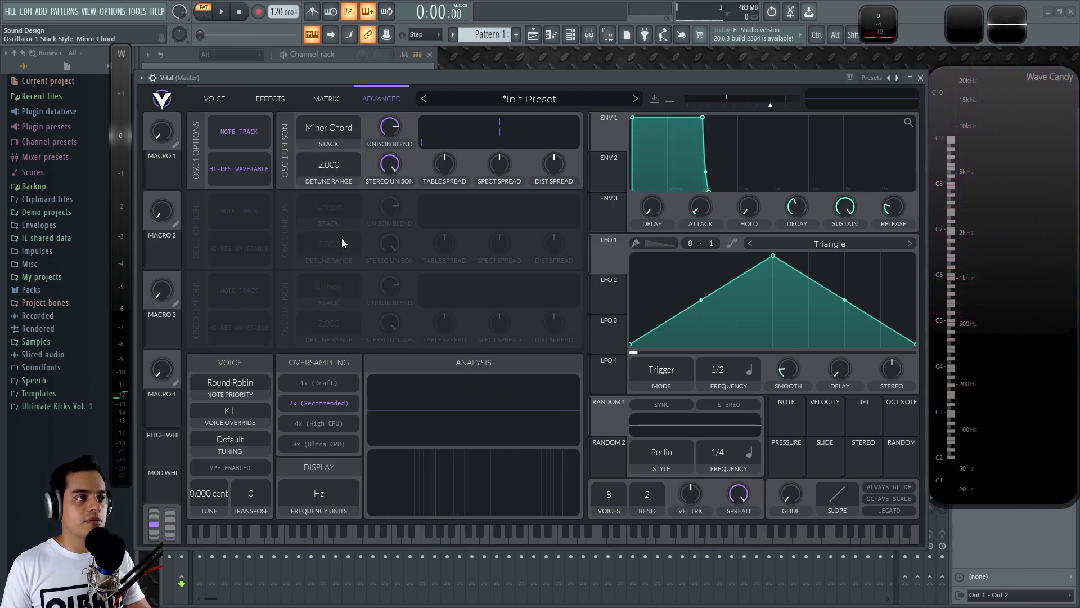
# Compare the Major Chord and Minor Chord stacks on oscillator 1 while playing notes, finishing on Minor Chord.
pyautogui.click(341, 133)
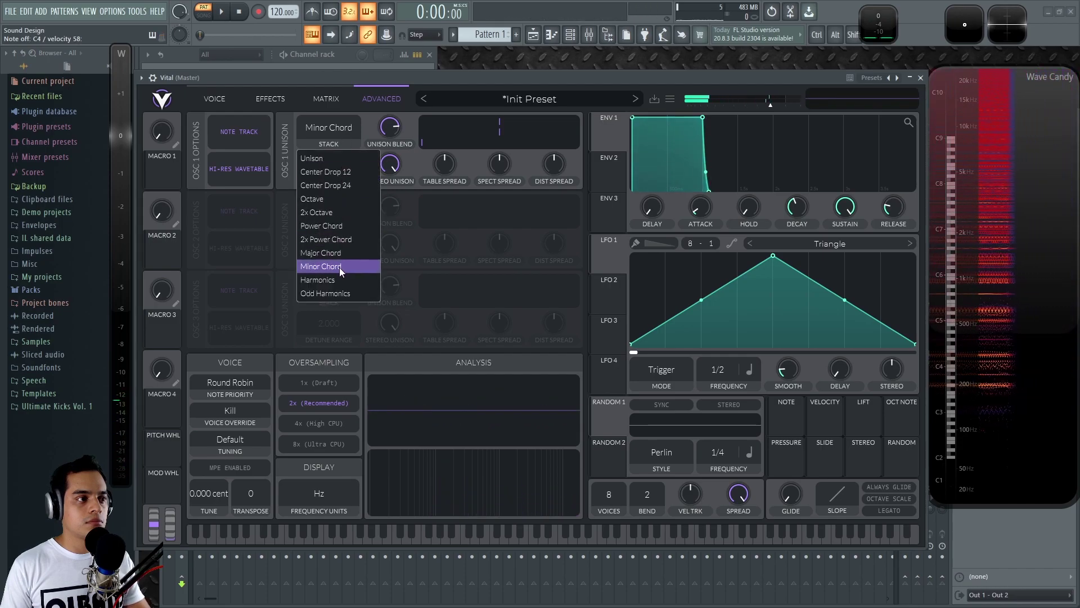
pyautogui.click(337, 253)
pyautogui.click(344, 140)
pyautogui.click(328, 266)
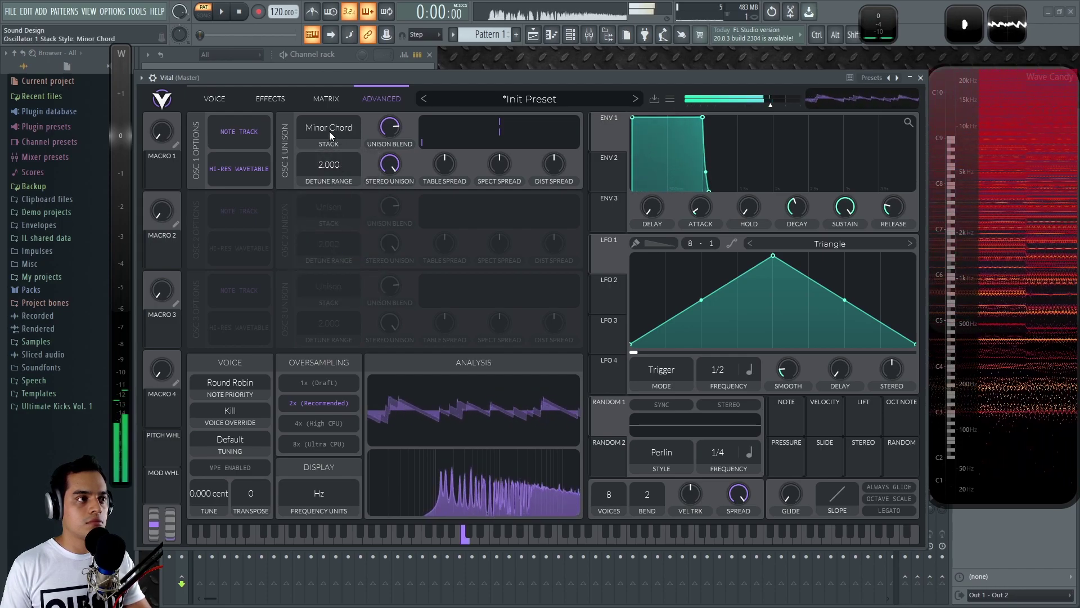
pyautogui.click(330, 130)
pyautogui.click(333, 252)
pyautogui.click(336, 128)
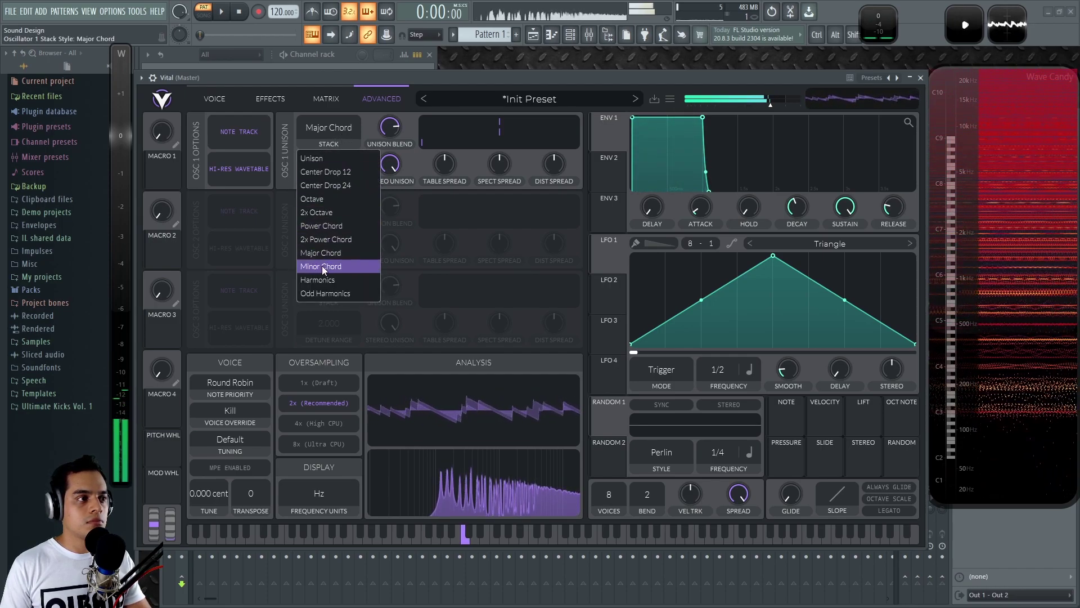
pyautogui.click(327, 265)
# Set oscillator 1's unison stack to Harmonics and play notes to hear it.
pyautogui.click(341, 126)
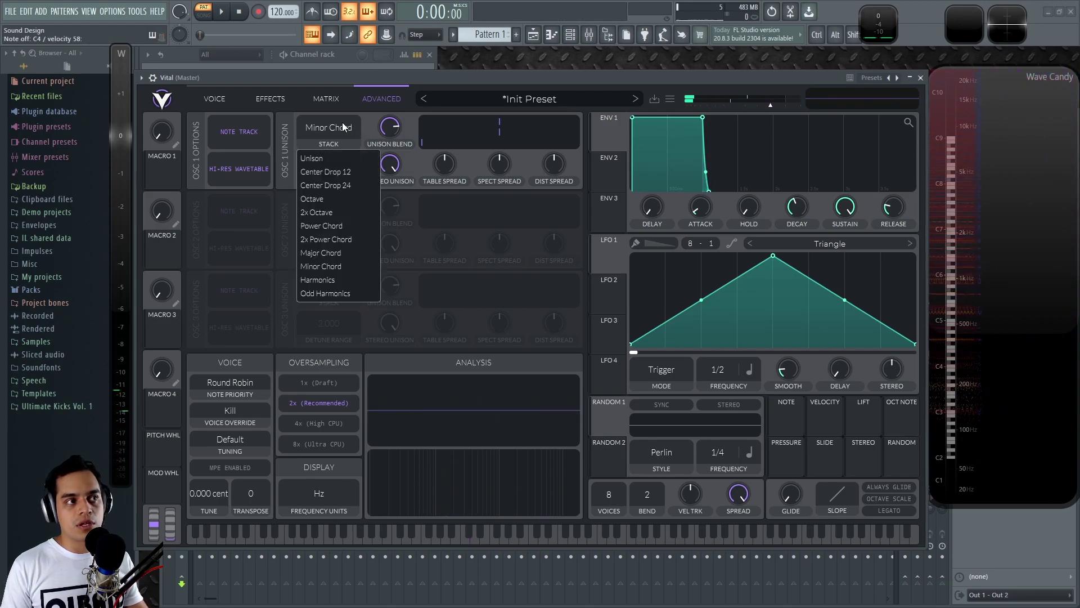
pyautogui.click(332, 277)
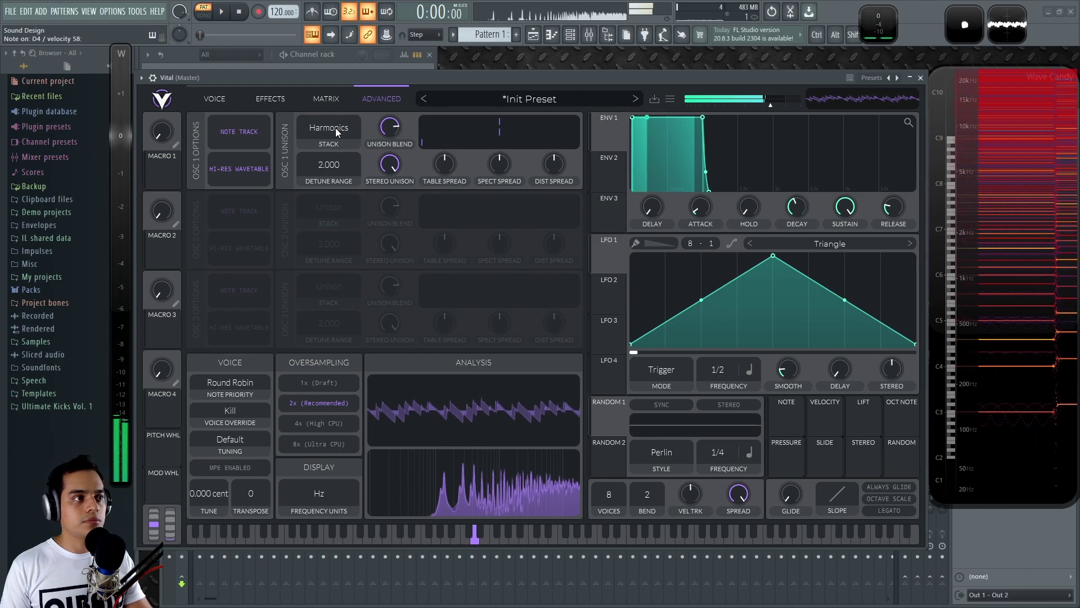
pyautogui.click(335, 127)
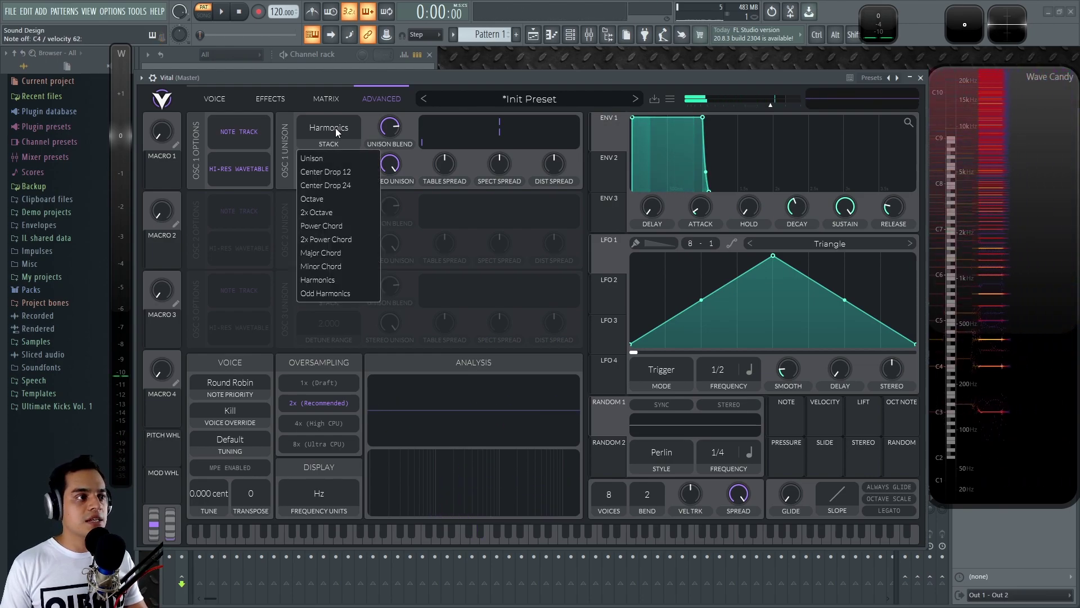
pyautogui.click(339, 278)
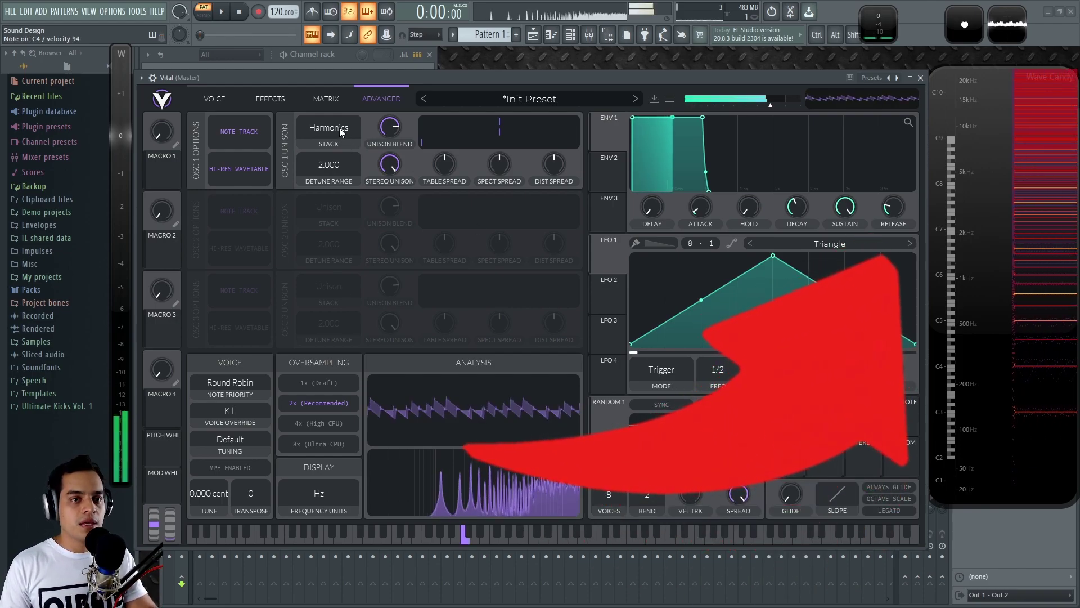
# Compare the Odd Harmonics and Harmonics stacks on oscillator 1 while holding a note, finishing on Odd Harmonics.
pyautogui.click(340, 127)
pyautogui.click(327, 293)
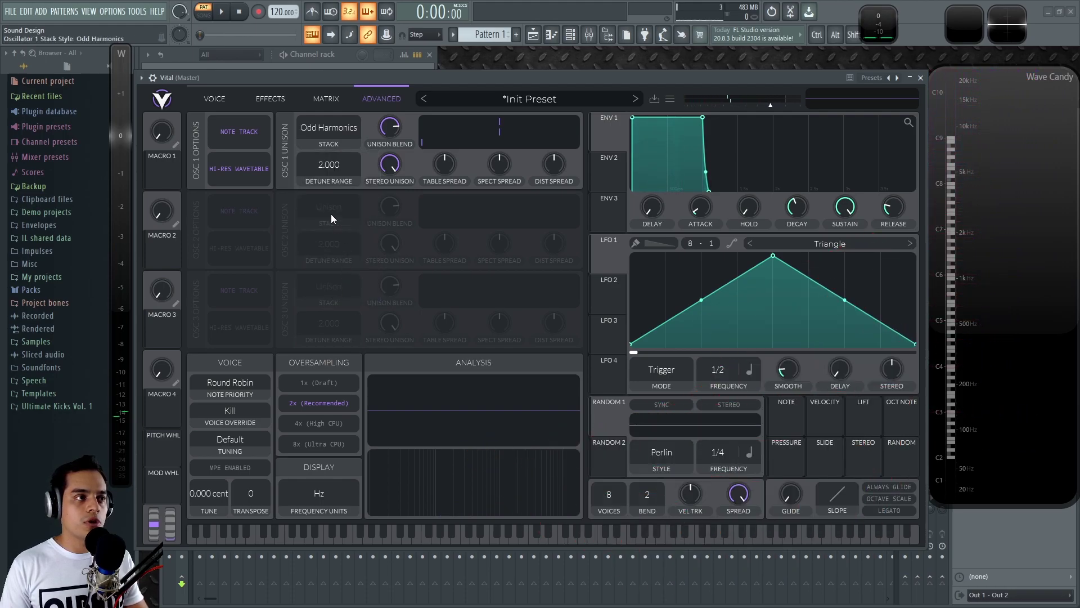
pyautogui.click(336, 142)
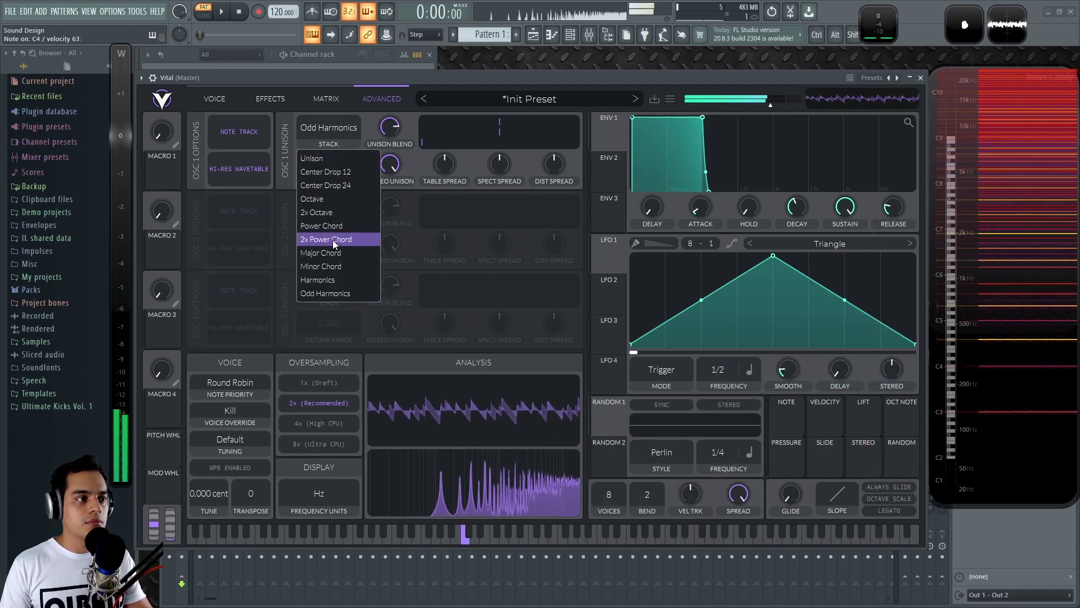
pyautogui.click(324, 280)
pyautogui.click(336, 135)
pyautogui.click(327, 291)
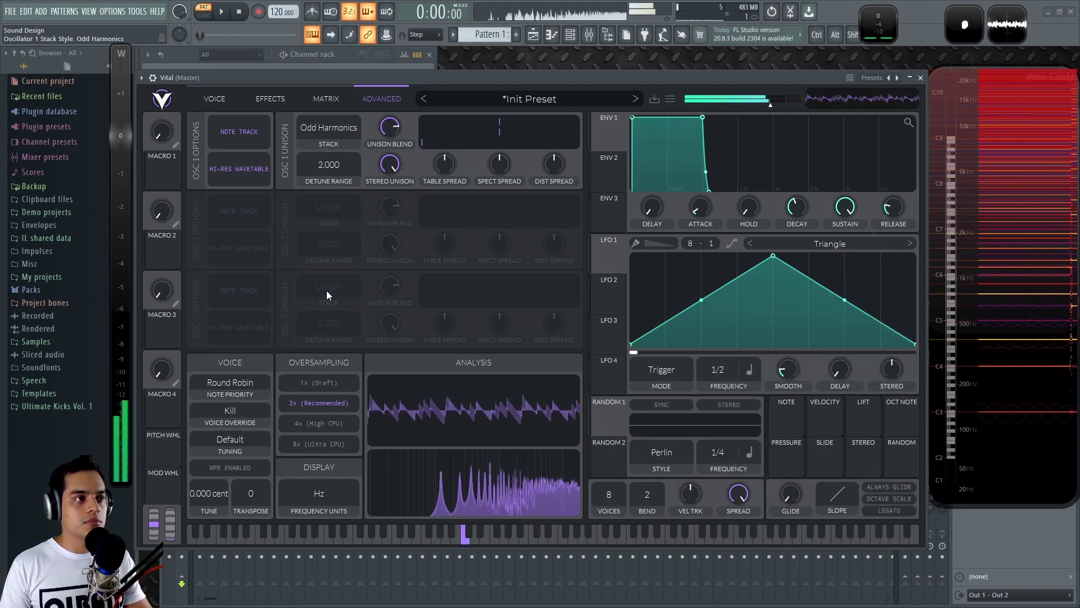
pyautogui.click(340, 124)
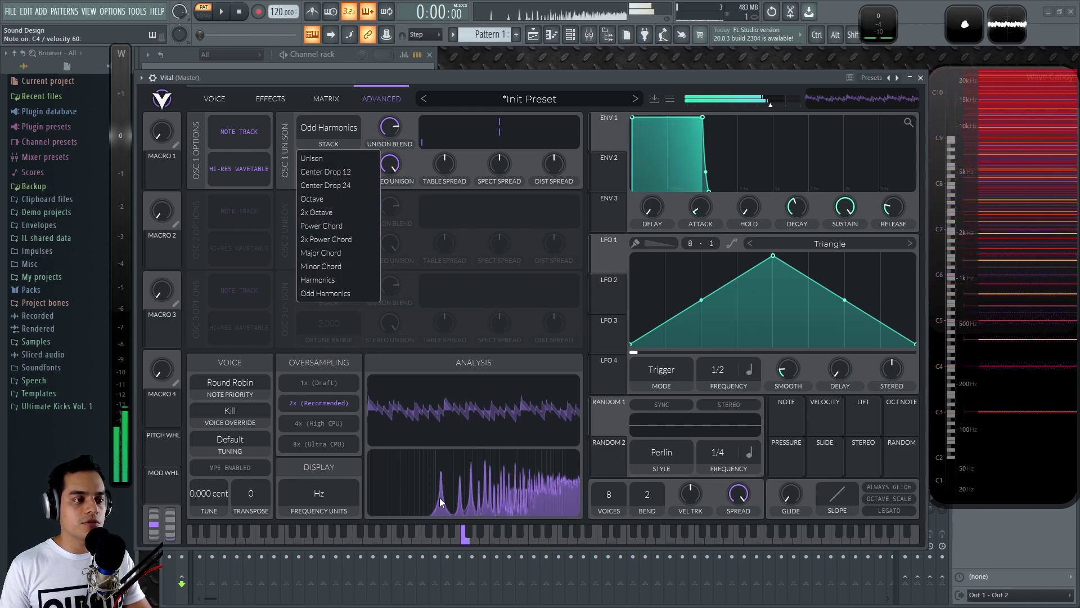
pyautogui.click(325, 279)
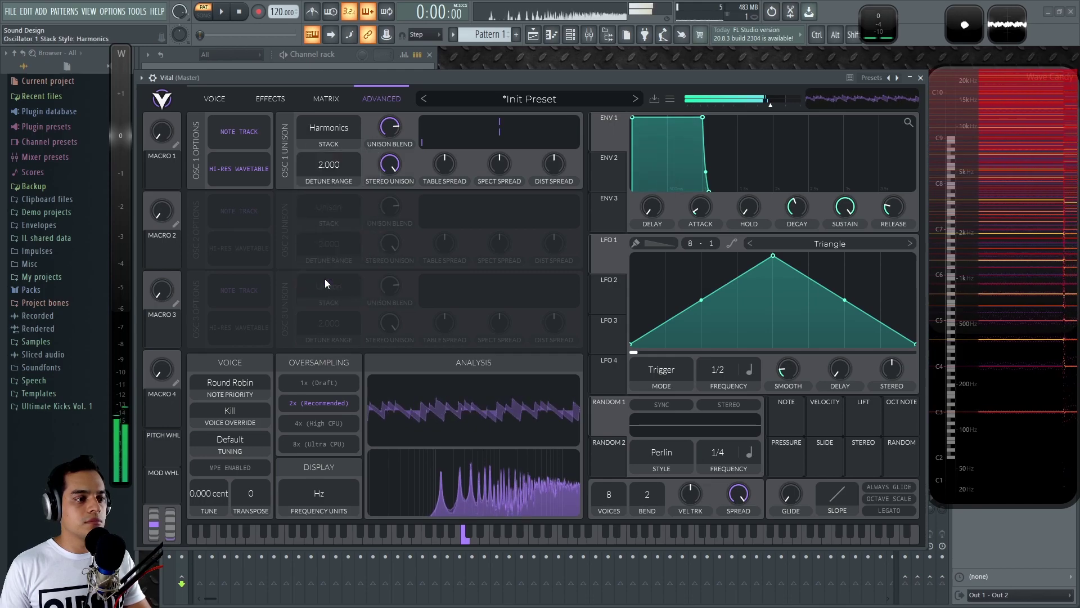
pyautogui.click(333, 135)
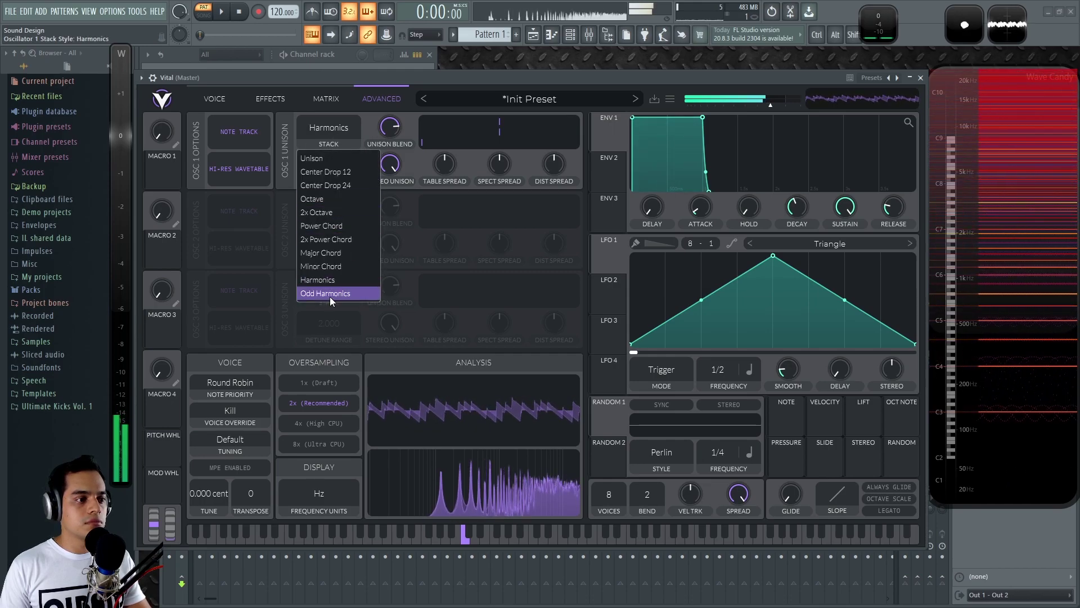
pyautogui.click(330, 294)
# Set oscillator 1's stack back to Unison and raise its unison blend to maximum.
pyautogui.click(336, 133)
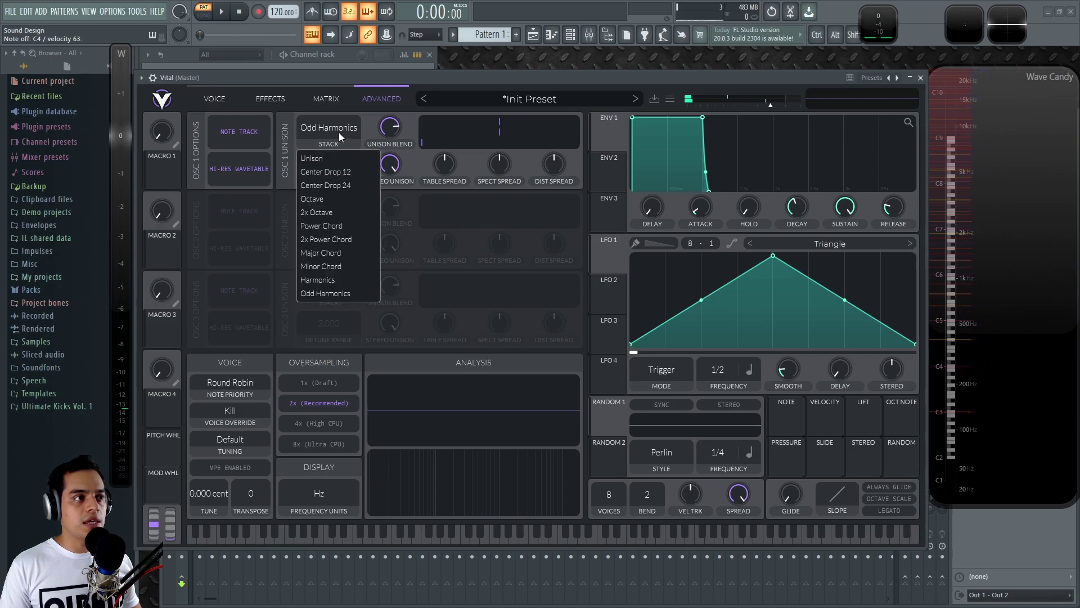
pyautogui.click(335, 158)
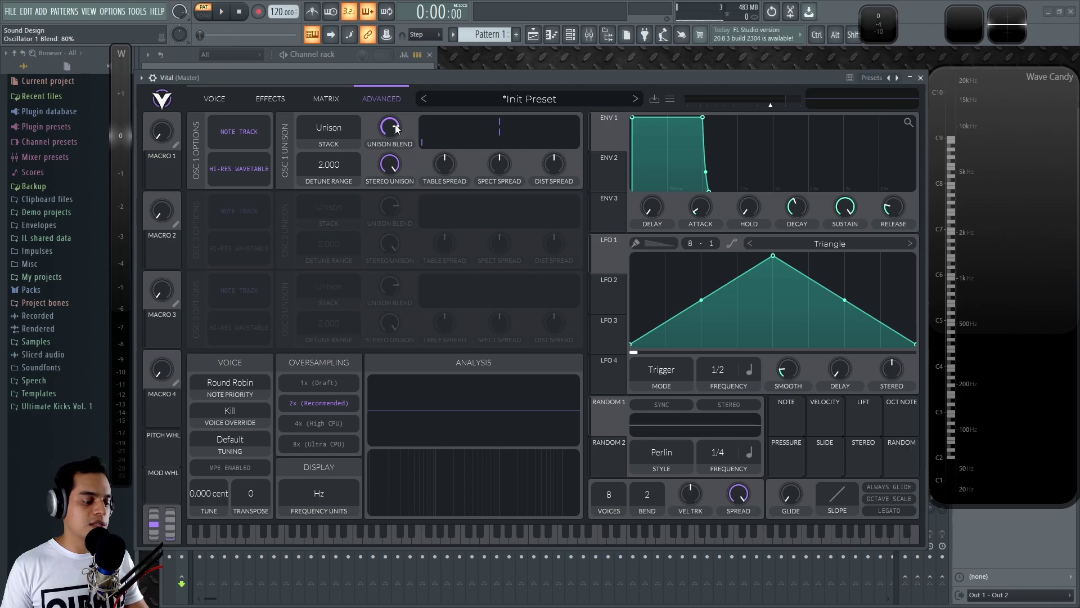
pyautogui.moveTo(396, 129); pyautogui.dragTo(395, 99)
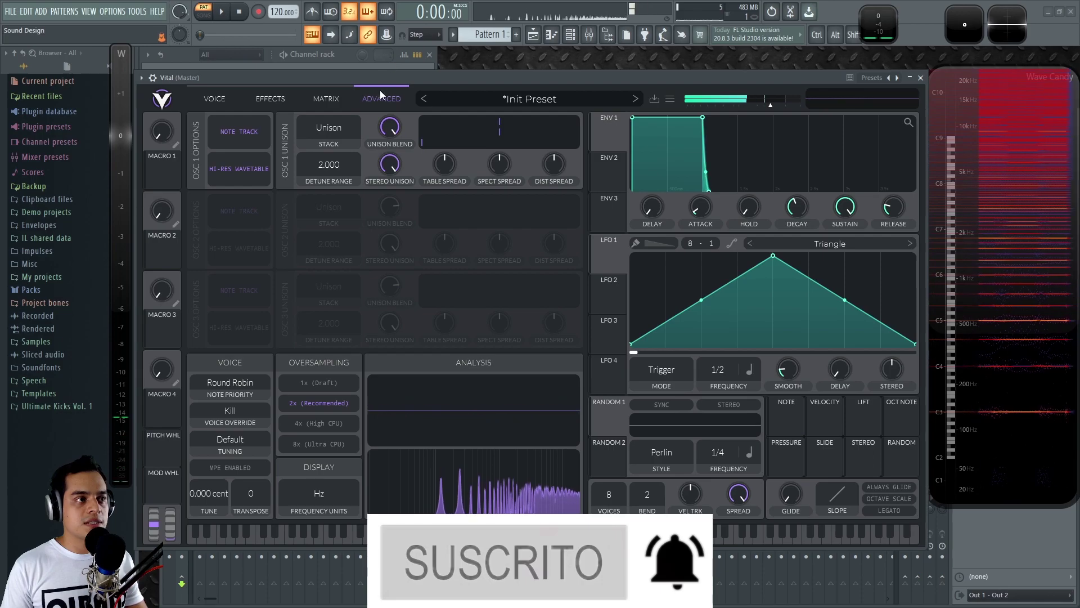
# Raise oscillator 1's unison detune to 19% and lower its unison blend to minimum while playing a note.
pyautogui.click(217, 99)
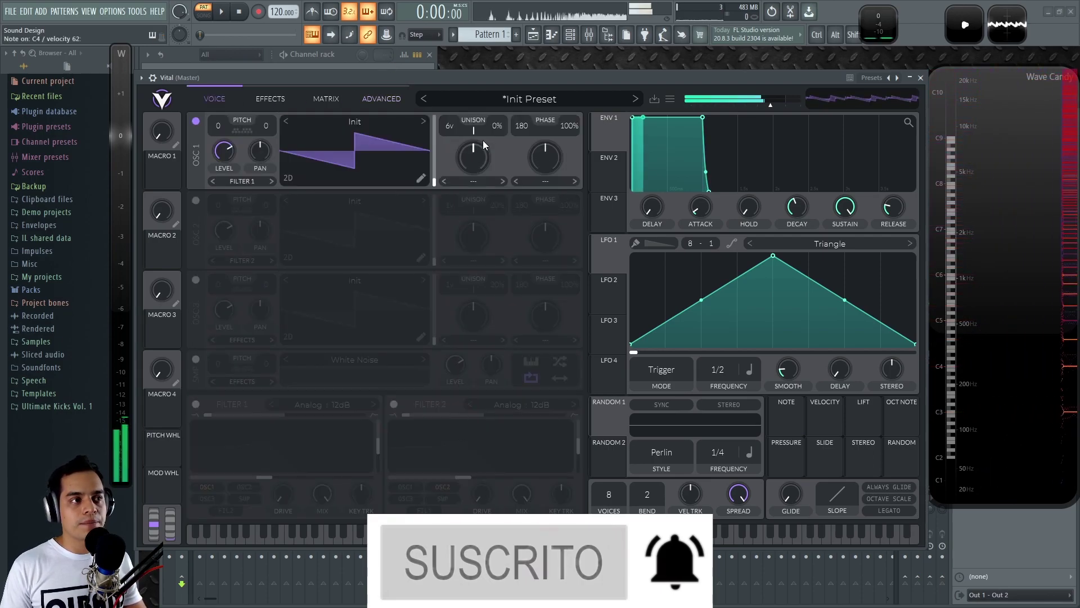
pyautogui.moveTo(482, 136); pyautogui.dragTo(478, 110)
pyautogui.click(382, 100)
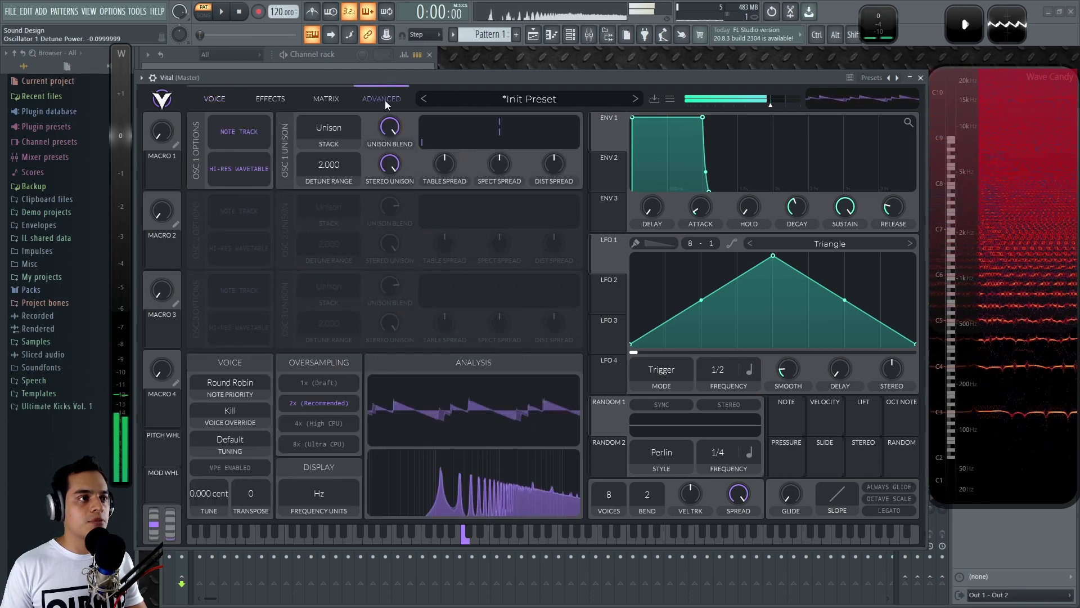
pyautogui.moveTo(417, 291); pyautogui.dragTo(399, 231)
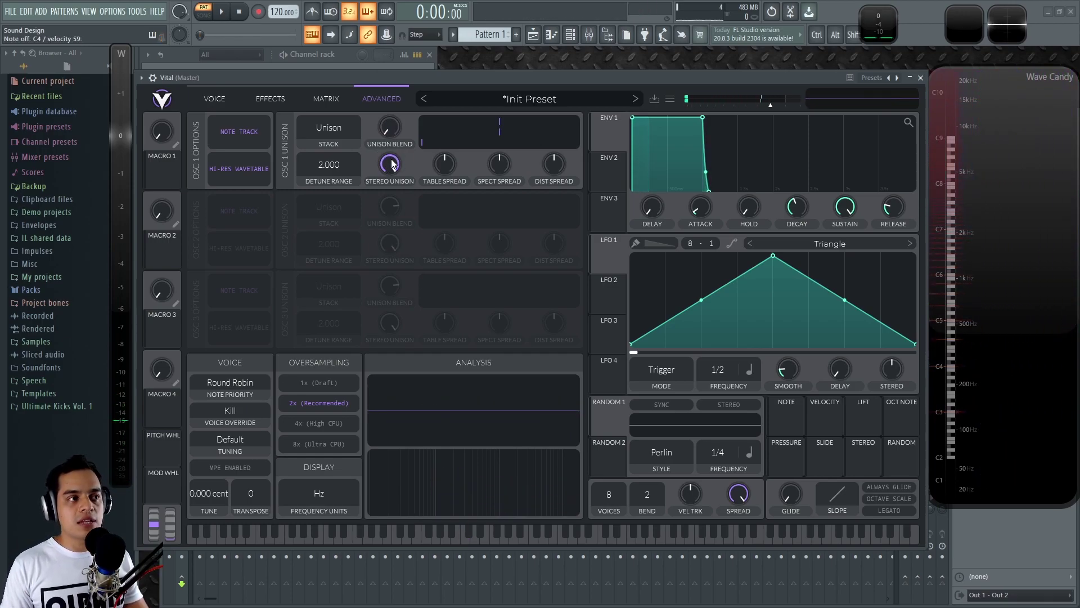
# Audition oscillator 1's stereo unison and the global stereo spread at lower settings, including 0% spread, finishing with both at maximum.
pyautogui.moveTo(392, 166); pyautogui.dragTo(440, 126)
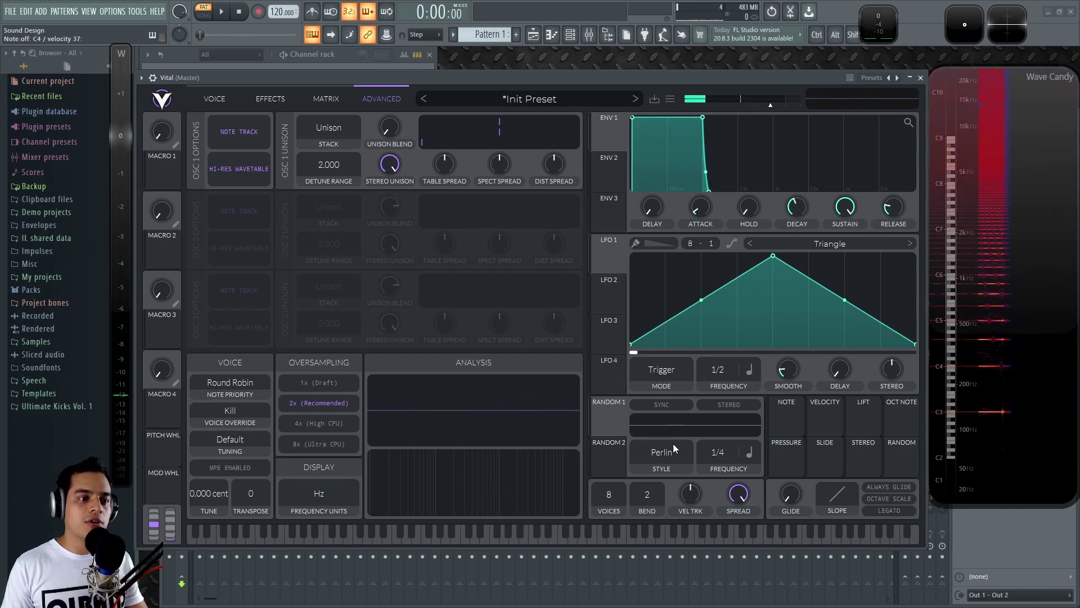
pyautogui.moveTo(744, 495); pyautogui.dragTo(742, 563)
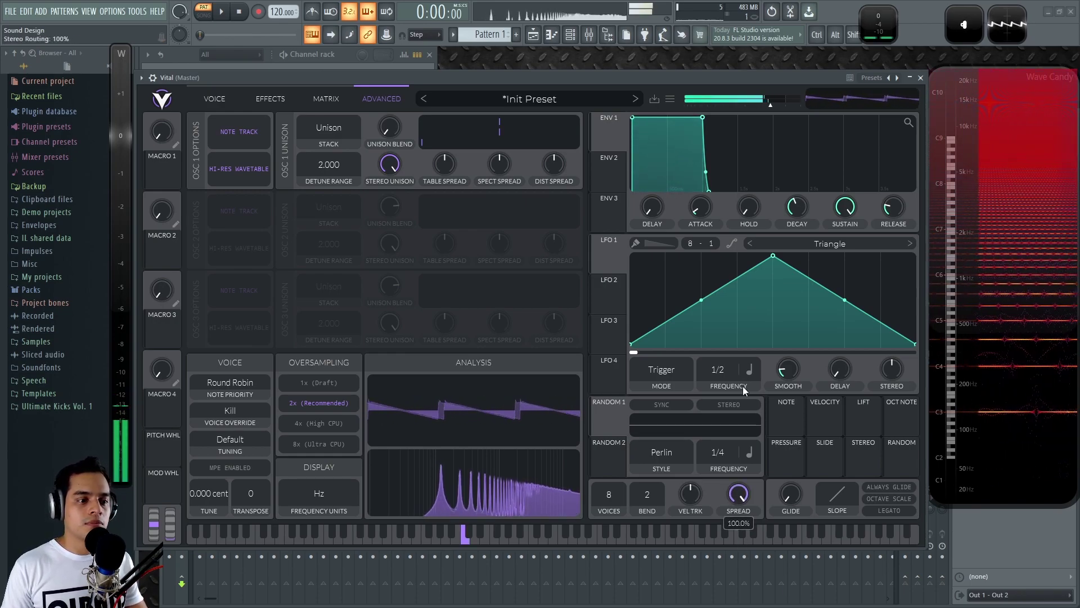
pyautogui.moveTo(739, 493); pyautogui.dragTo(738, 363)
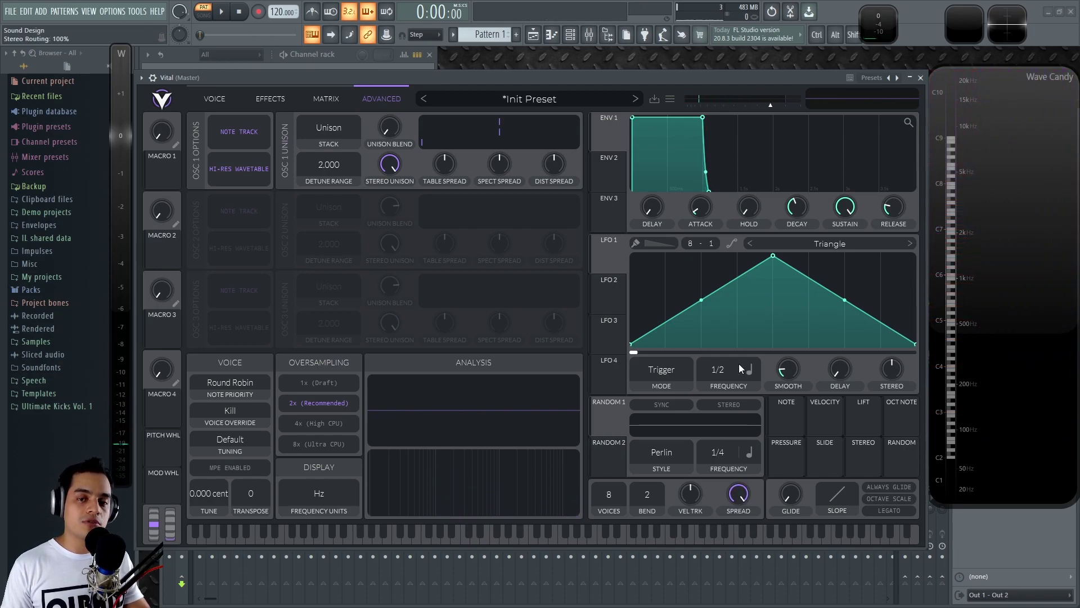
pyautogui.doubleClick(741, 495)
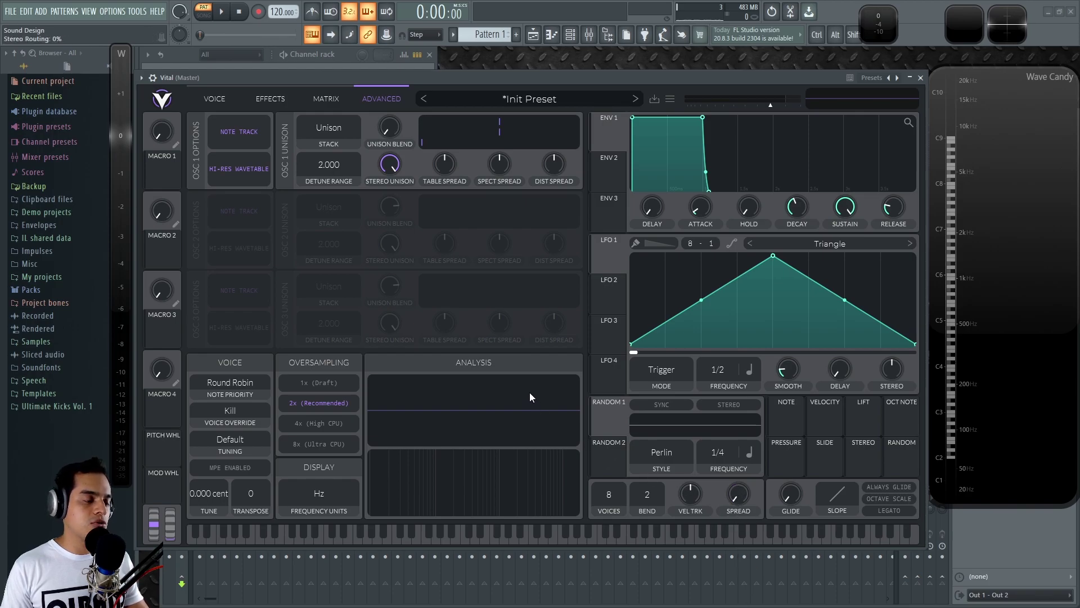
pyautogui.press('z')
pyautogui.moveTo(741, 495); pyautogui.dragTo(732, 371)
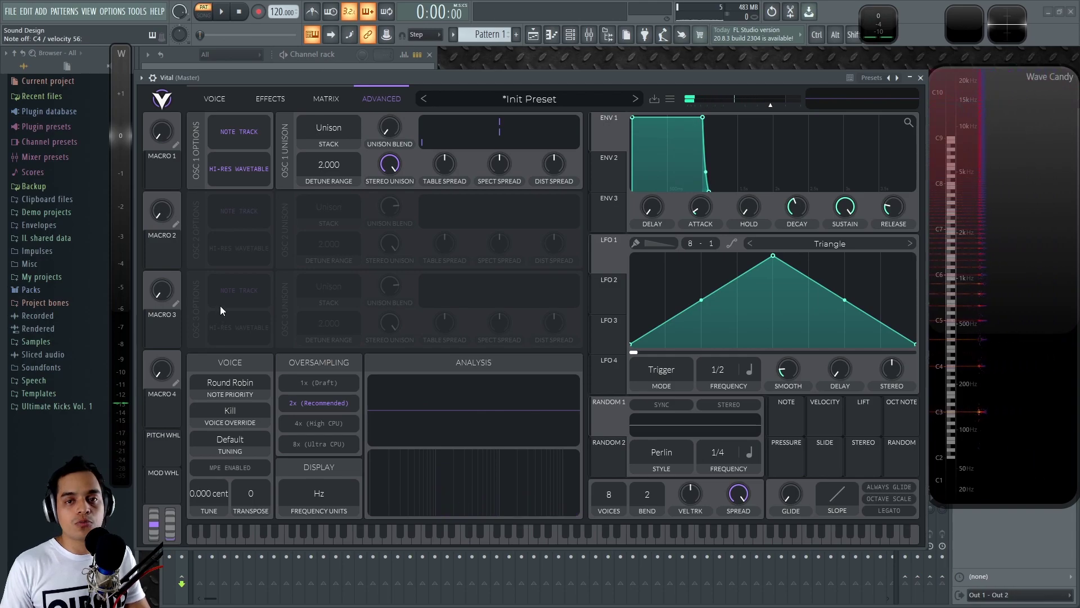
# Set oscillator 1's table spread to about -5.12 and load the Brown Noise wavetable in 3D view.
pyautogui.moveTo(452, 164); pyautogui.dragTo(559, 194)
pyautogui.moveTo(445, 164); pyautogui.dragTo(450, 172)
pyautogui.click(214, 99)
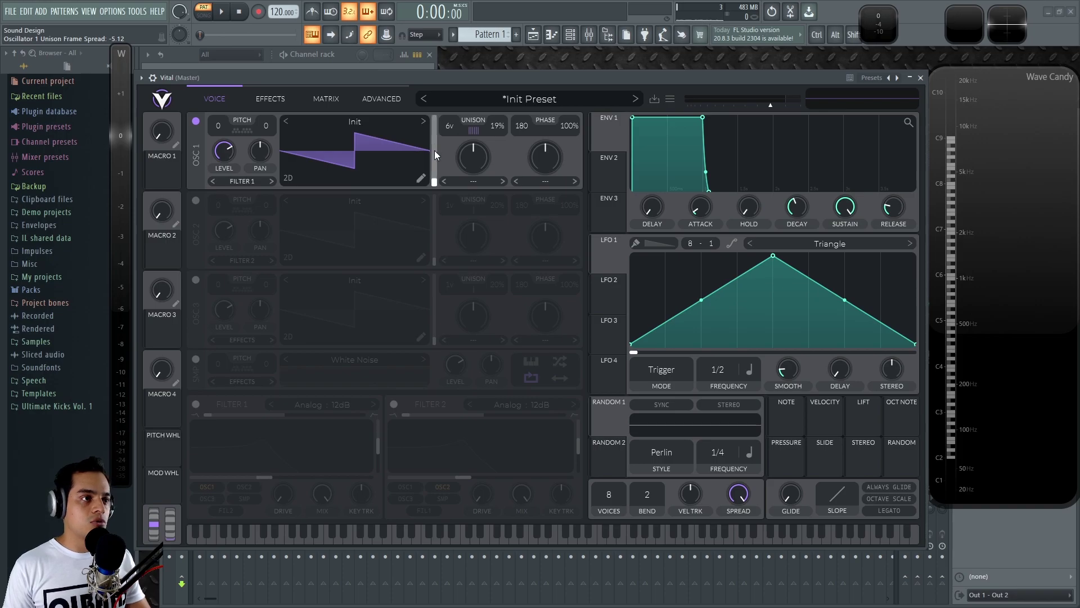
pyautogui.click(287, 178)
pyautogui.click(423, 122)
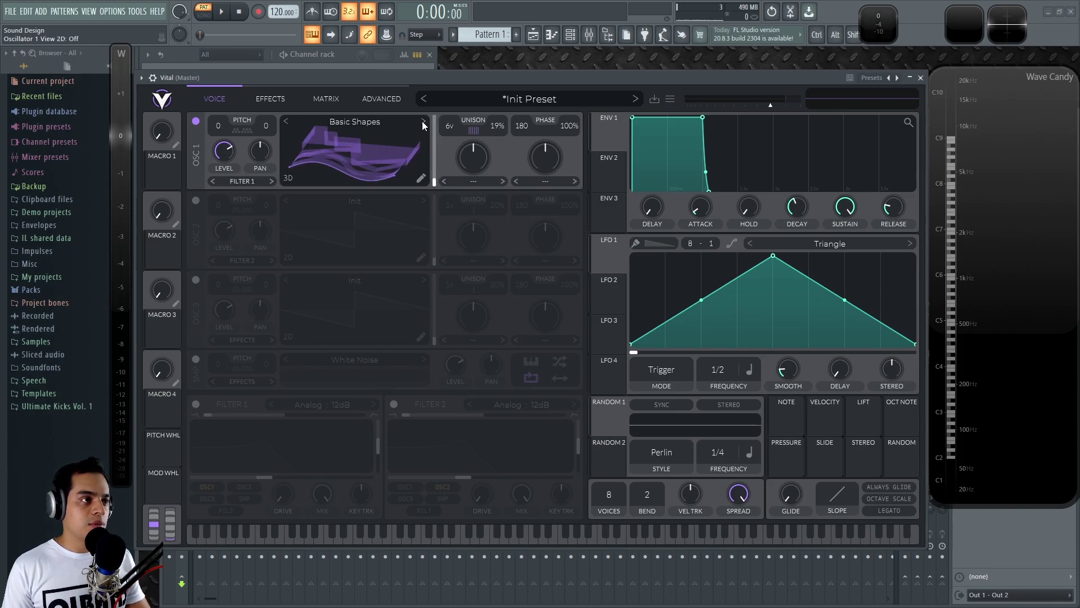
pyautogui.click(422, 121)
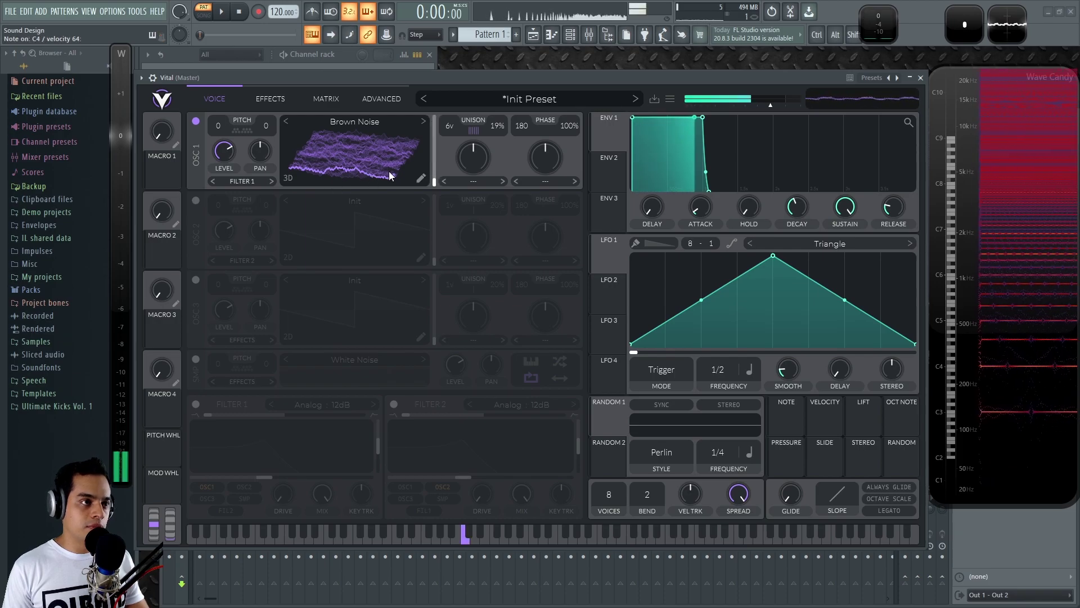
# Sweep oscillator 1's wave frame through Brown Noise and back to the first frame, and raise its spectral and distortion spread.
pyautogui.moveTo(437, 180); pyautogui.dragTo(443, 115)
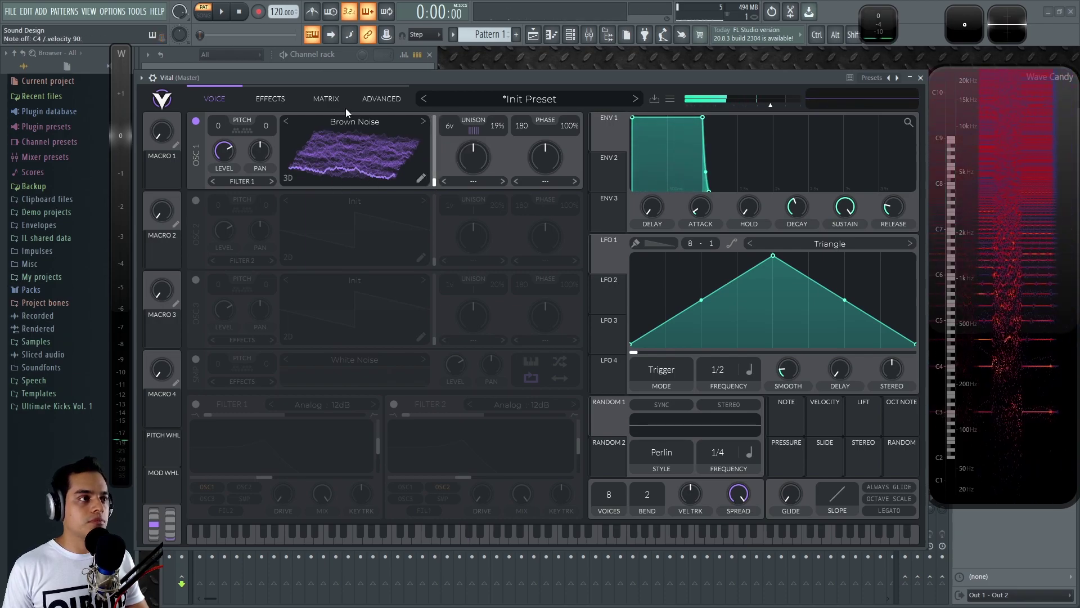
pyautogui.click(380, 98)
pyautogui.click(214, 99)
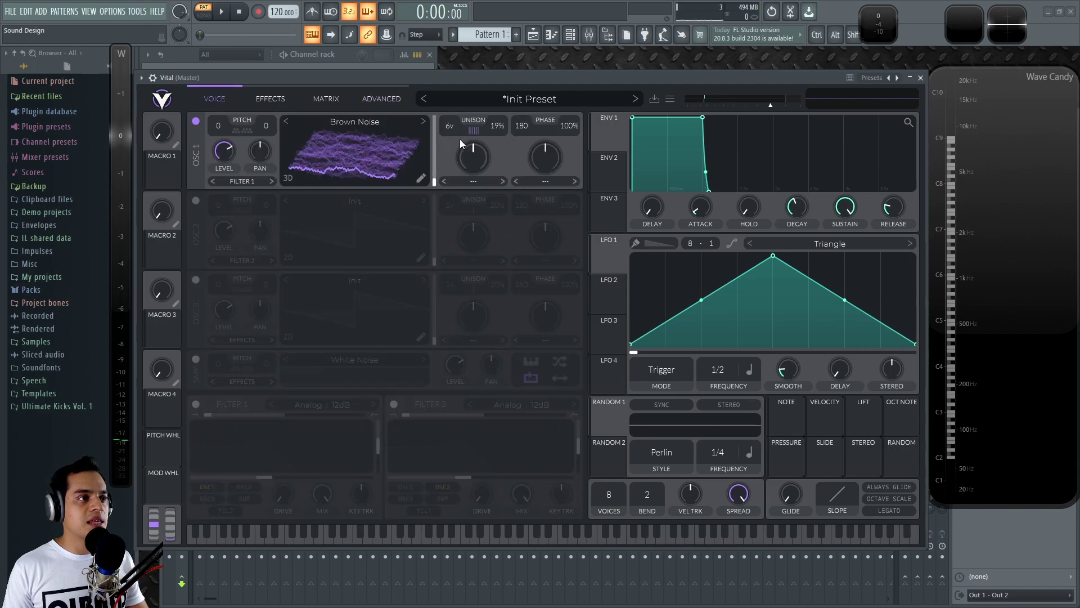
pyautogui.click(378, 100)
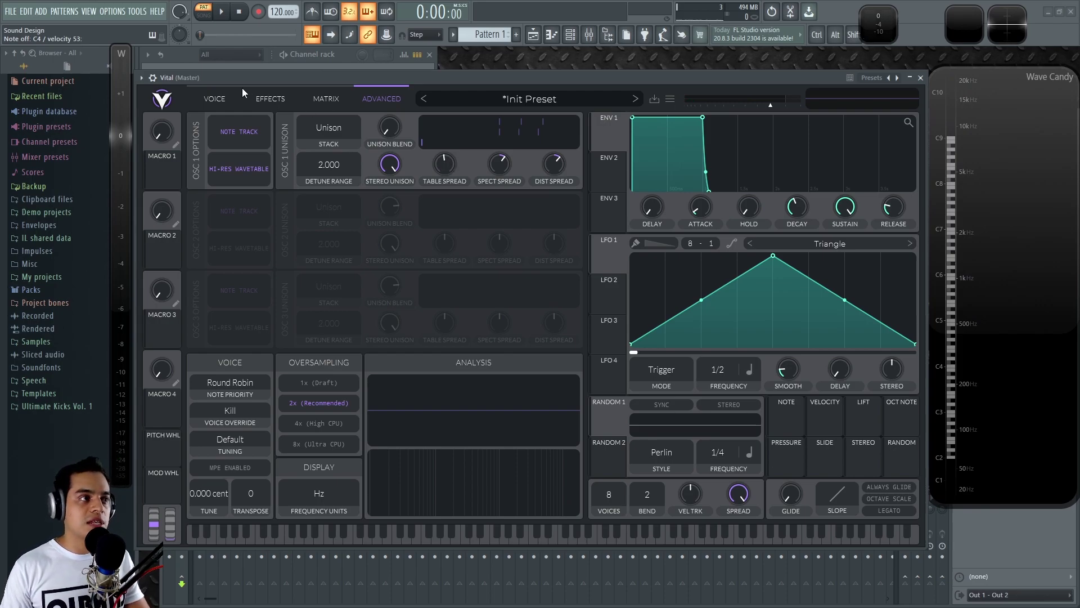
# Raise oscillator 1's table spread to about 24 and move its wave frame to about 119.591.
pyautogui.click(214, 98)
pyautogui.moveTo(433, 183); pyautogui.dragTo(429, 209)
pyautogui.click(382, 98)
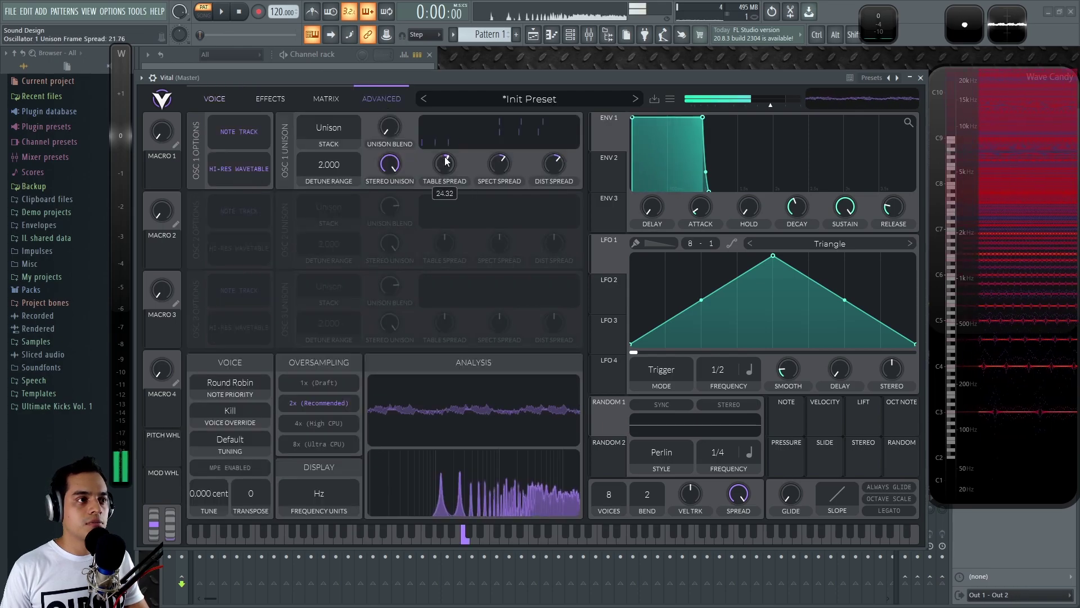
pyautogui.click(242, 102)
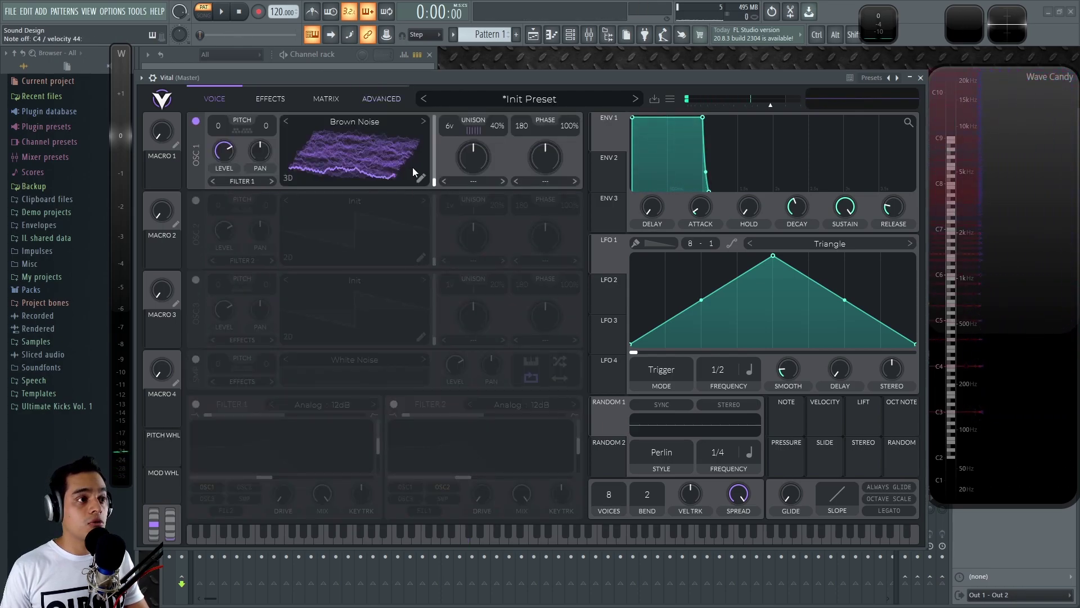
pyautogui.moveTo(434, 178); pyautogui.dragTo(457, 131)
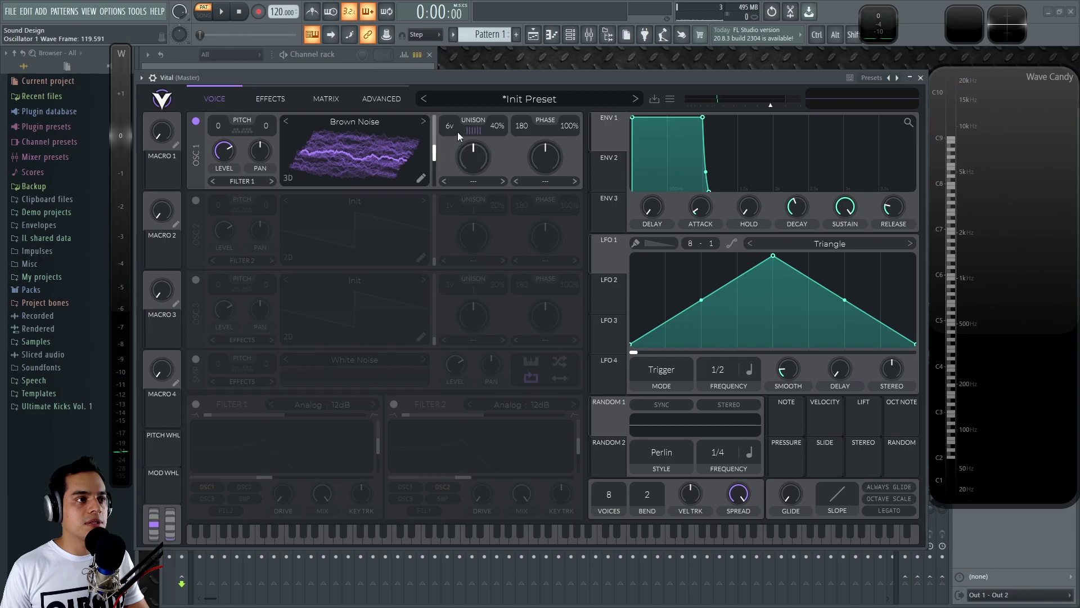
# Raise oscillator 1's unison blend to 100% and sweep its table spread, including down to -128, while playing a note.
pyautogui.click(376, 100)
pyautogui.moveTo(394, 130); pyautogui.dragTo(407, 31)
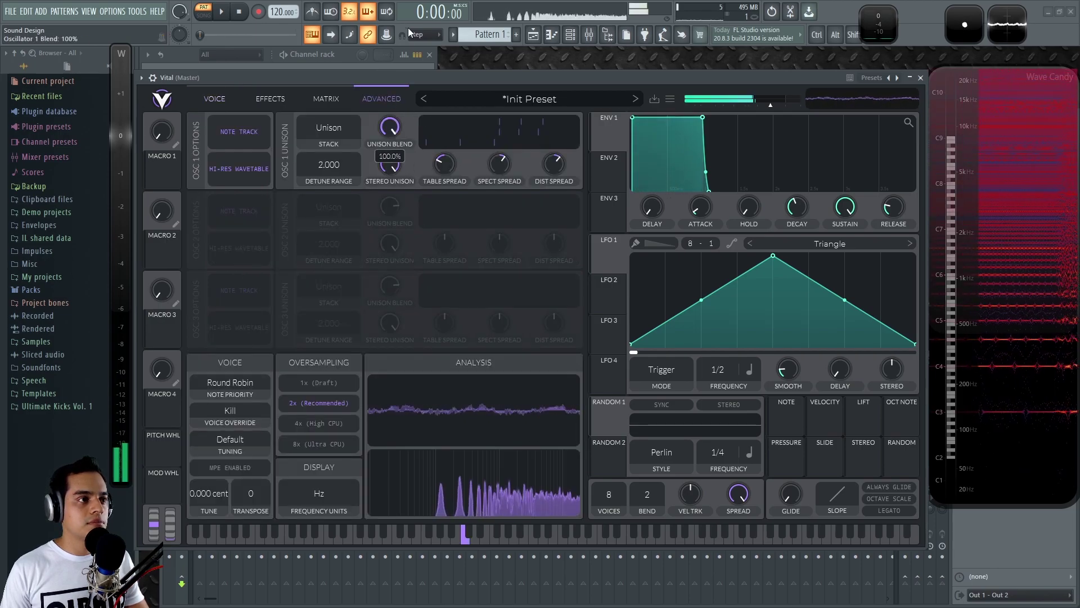
pyautogui.moveTo(446, 161); pyautogui.dragTo(457, 62)
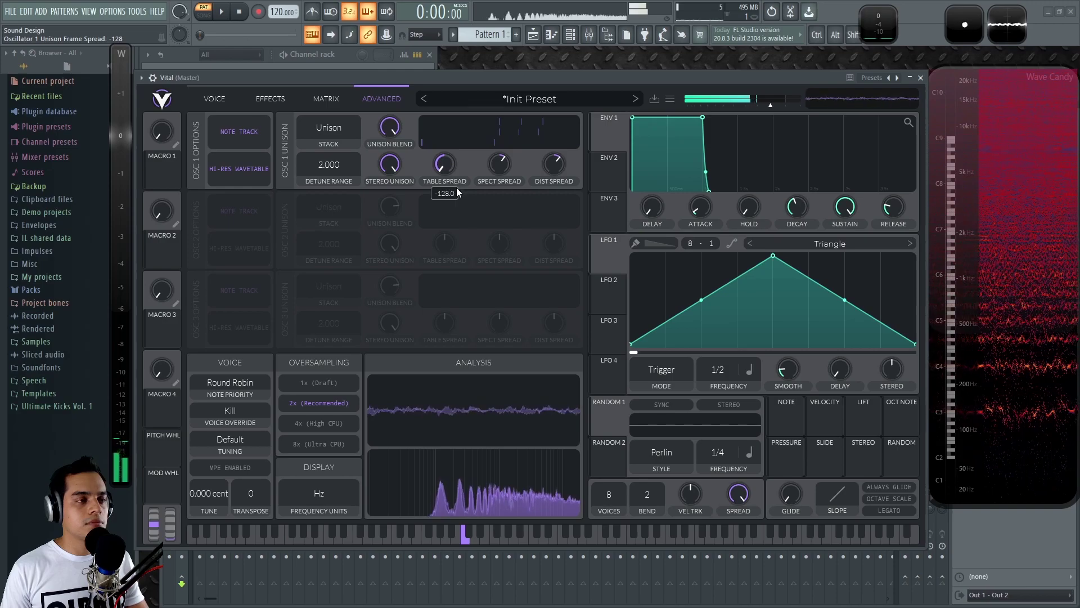
pyautogui.moveTo(457, 152); pyautogui.dragTo(461, 223)
# Load the Basic Shapes wavetable in oscillator 1 in 2D view and audition it with the wave frame at the sine shape.
pyautogui.click(214, 99)
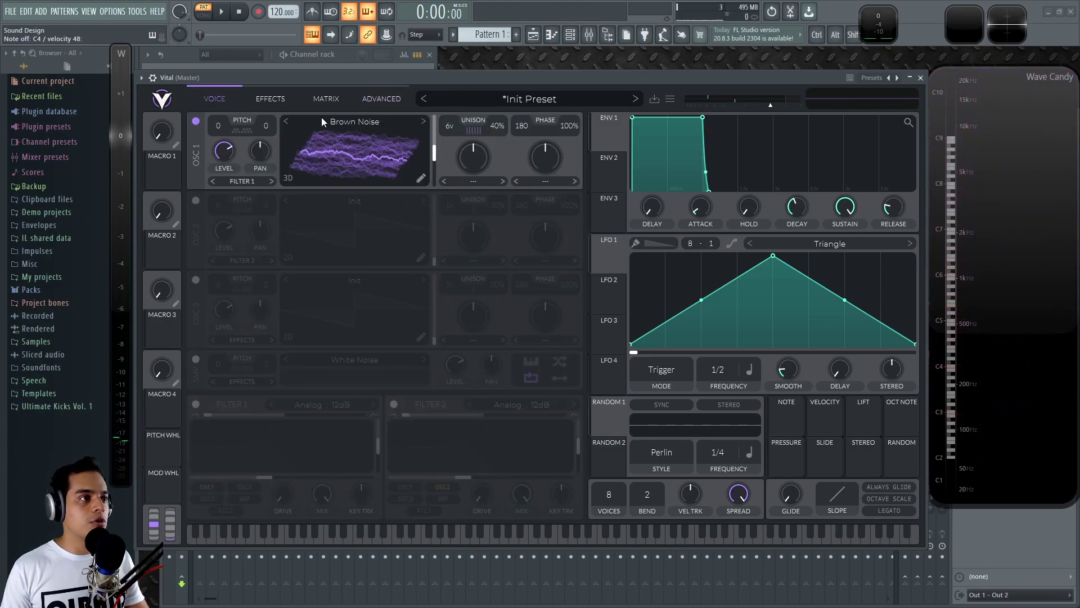
pyautogui.click(286, 122)
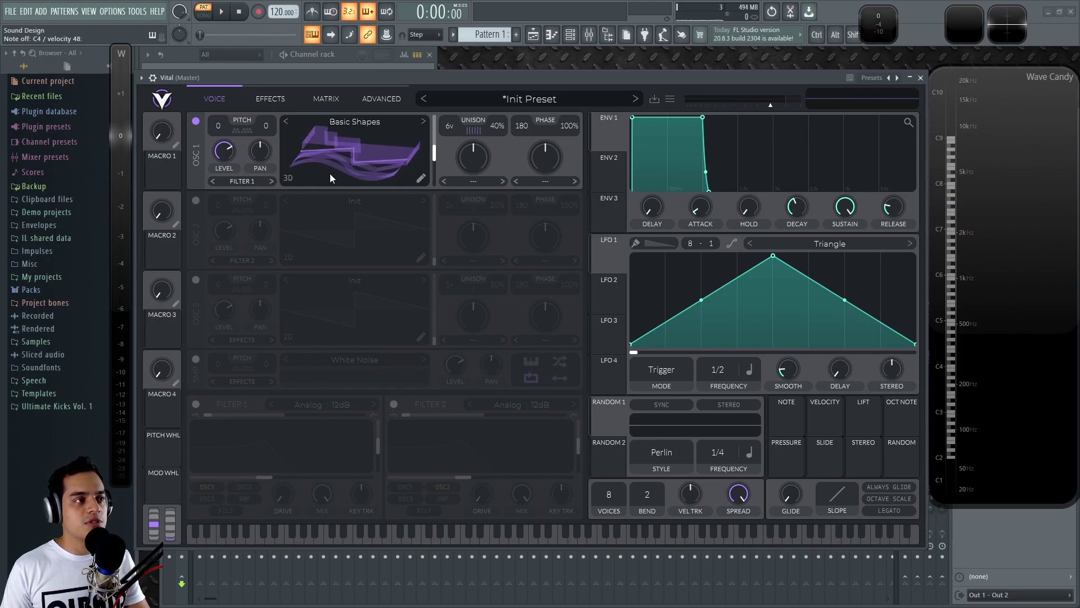
pyautogui.click(288, 178)
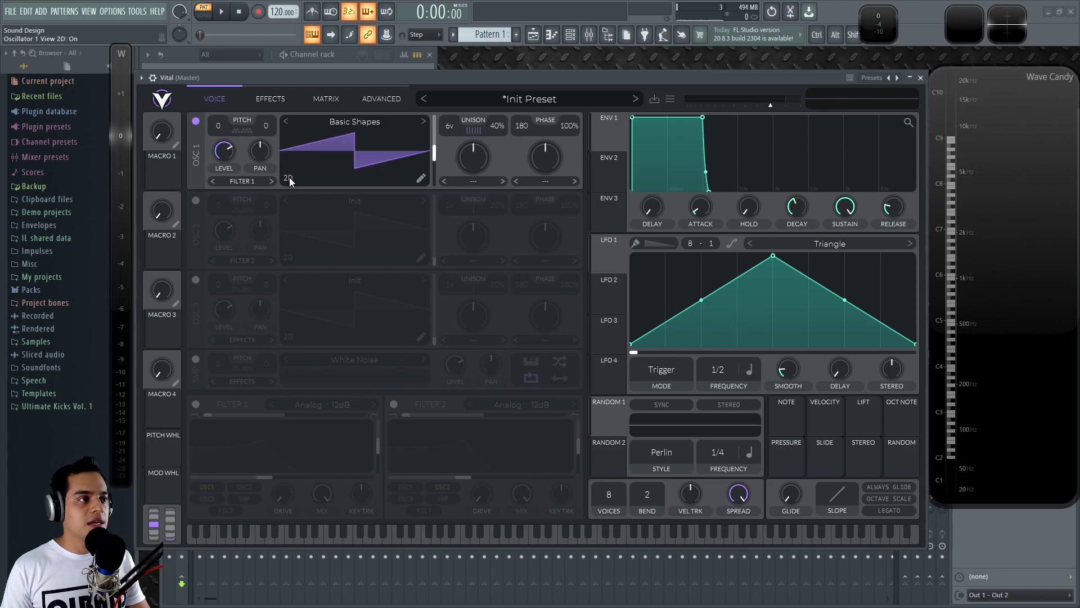
pyautogui.moveTo(437, 154); pyautogui.dragTo(434, 185)
pyautogui.press('z')
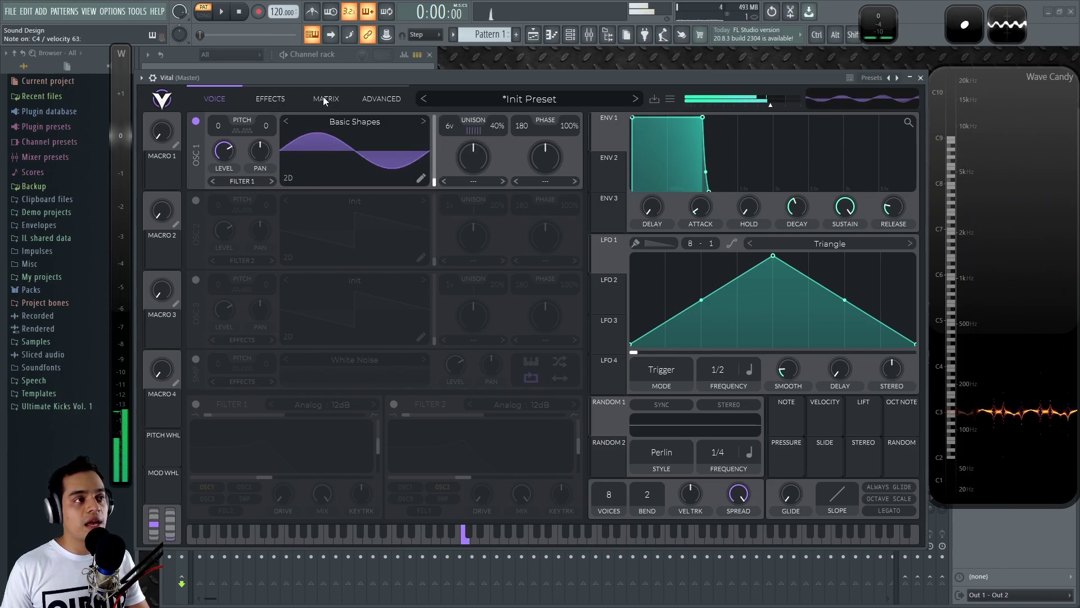
pyautogui.moveTo(434, 184); pyautogui.dragTo(469, 137)
# Sweep oscillator 1's spectral spread to 86% and down to -28%, and set its spectral morph type to Phase Disperse.
pyautogui.click(382, 98)
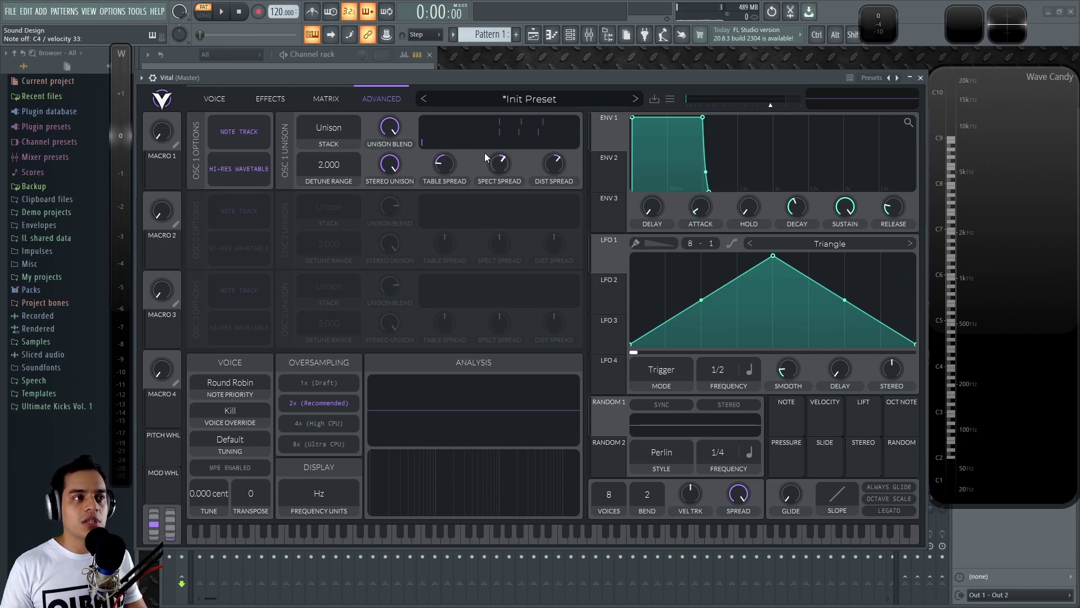
pyautogui.scroll(-2, 502, 182)
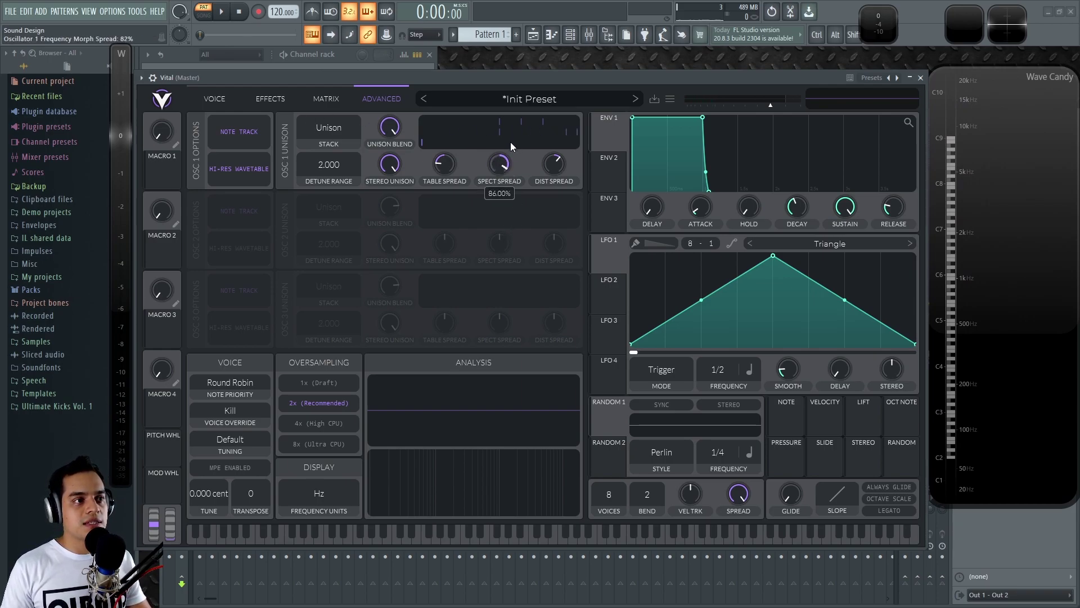
pyautogui.click(232, 104)
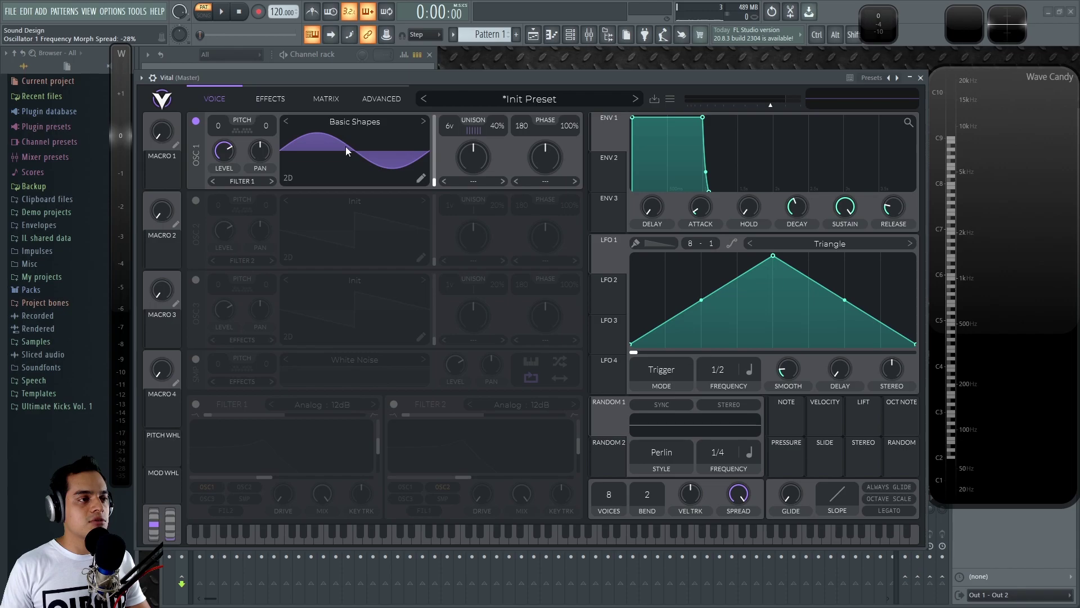
pyautogui.click(477, 181)
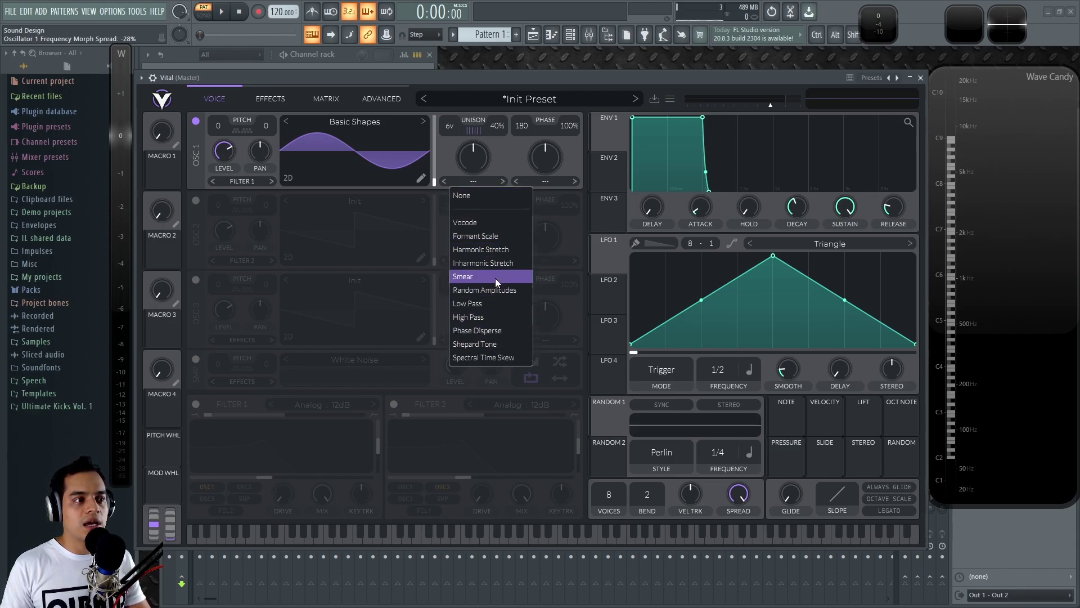
pyautogui.click(494, 330)
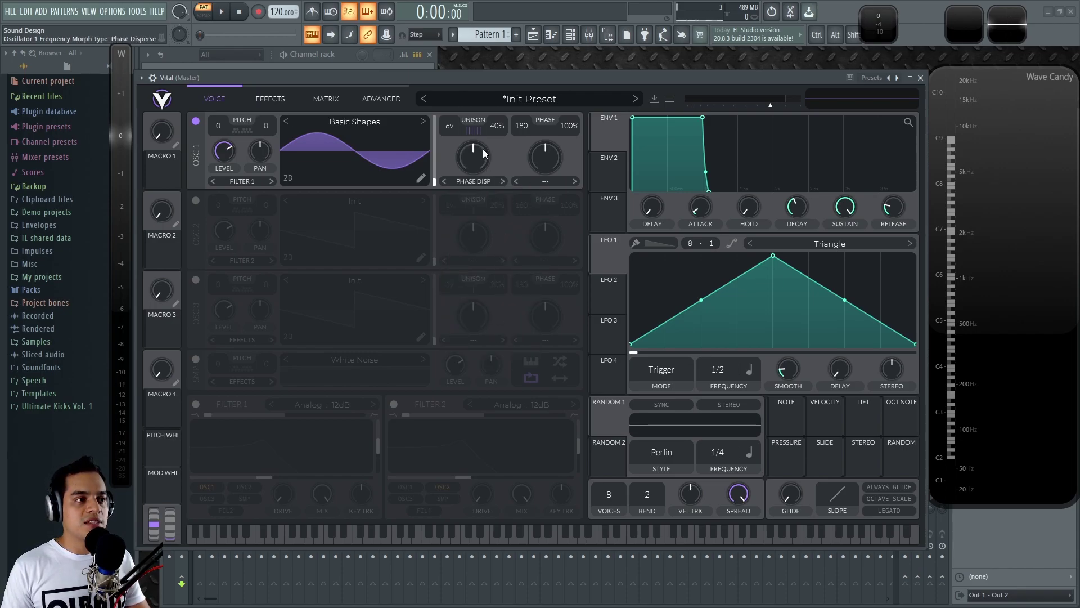
# Audition Phase Disperse on oscillator 1 by varying its morph amount and spectral spread, bringing the morph amount to 83.5%.
pyautogui.moveTo(470, 147); pyautogui.dragTo(481, 134)
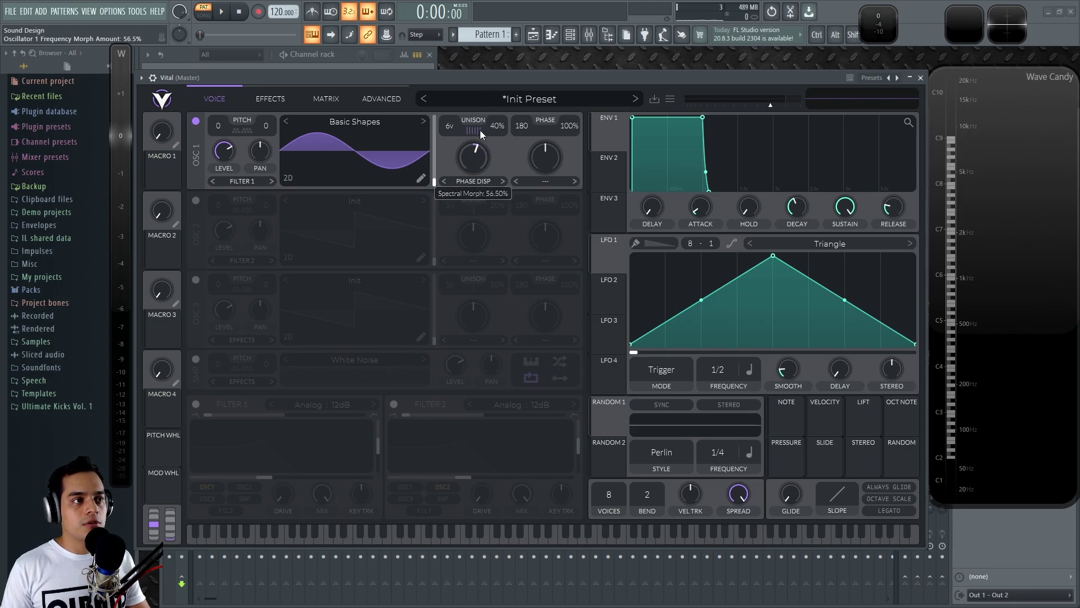
pyautogui.doubleClick(471, 151)
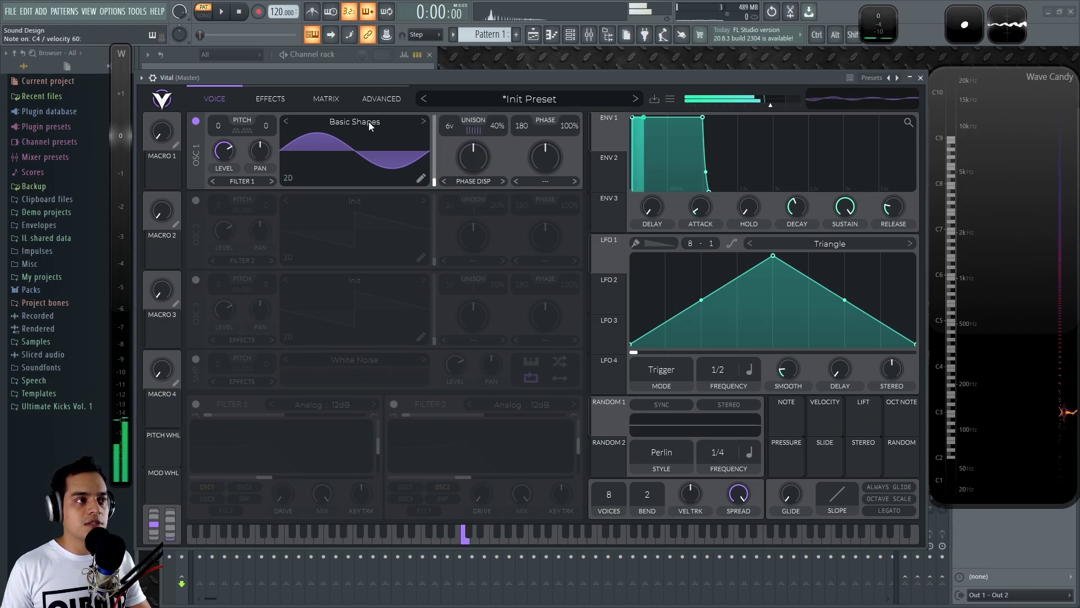
pyautogui.click(380, 99)
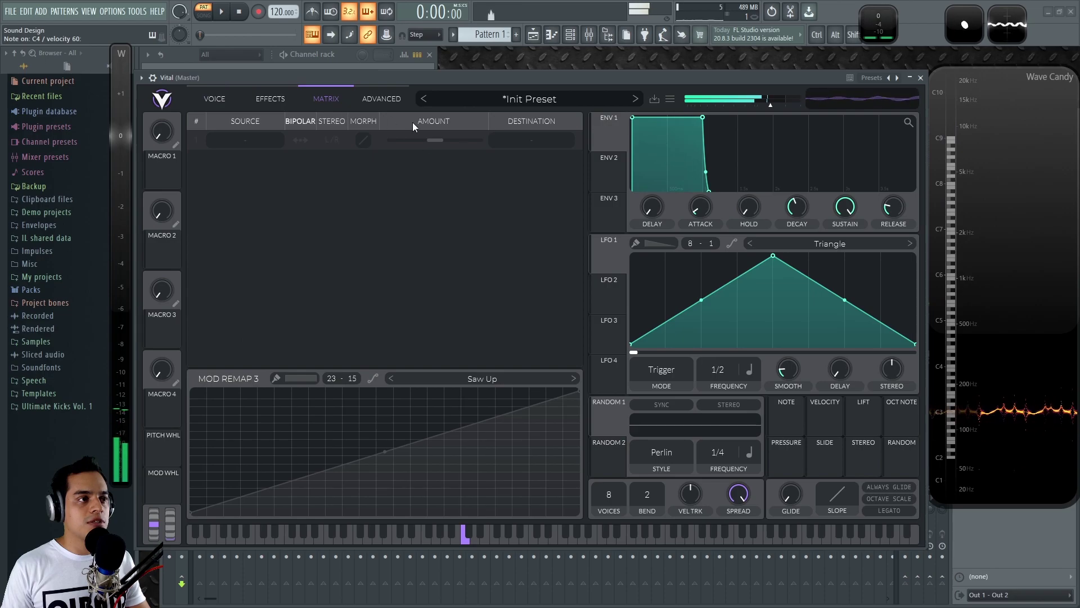
pyautogui.moveTo(498, 166); pyautogui.dragTo(518, 97)
pyautogui.click(214, 99)
pyautogui.moveTo(475, 155); pyautogui.dragTo(475, 127)
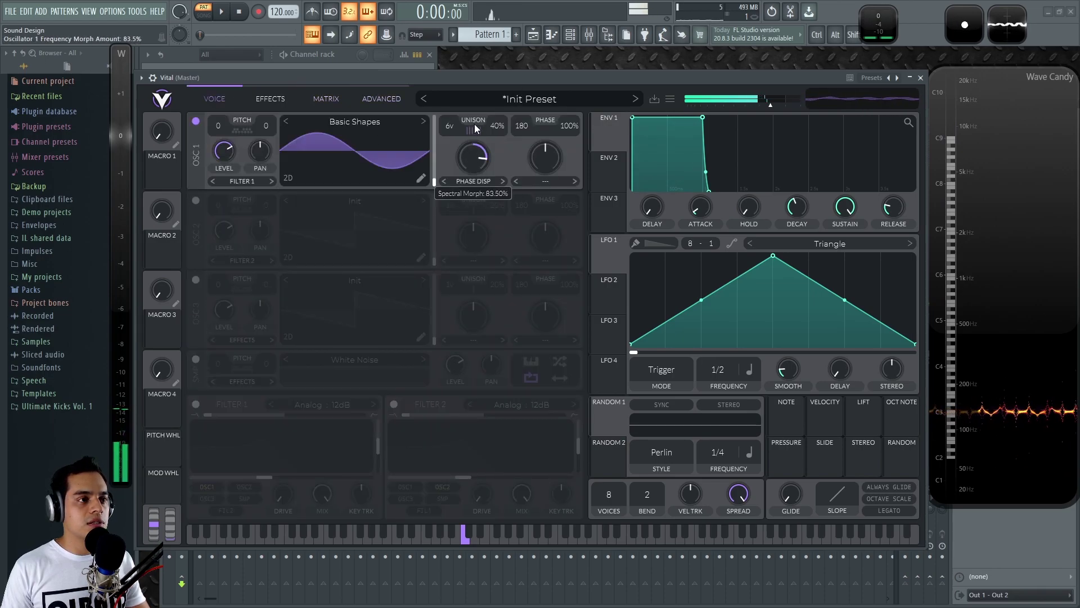
# Load the Classic Fade wavetable in oscillator 1, set its spectral morph type to Formant Scale, and adjust the morph amount.
pyautogui.click(424, 121)
pyautogui.click(424, 121)
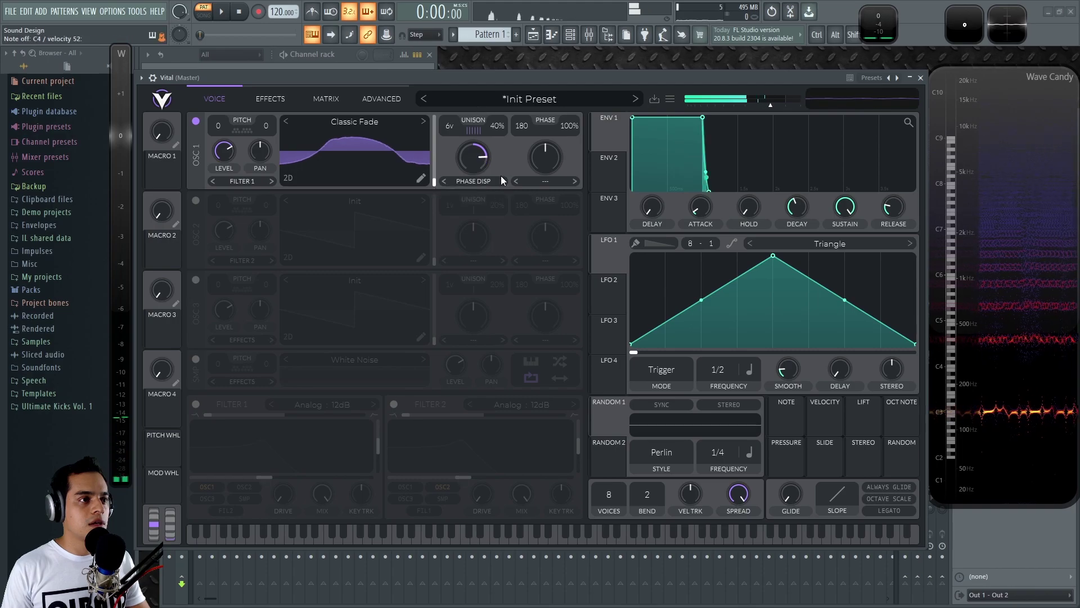
pyautogui.click(482, 181)
pyautogui.click(494, 236)
pyautogui.moveTo(473, 159); pyautogui.dragTo(467, 69)
# Sweep oscillator 1's spectral spread through about -17% while playing a note with Formant Scale.
pyautogui.click(326, 98)
pyautogui.click(381, 97)
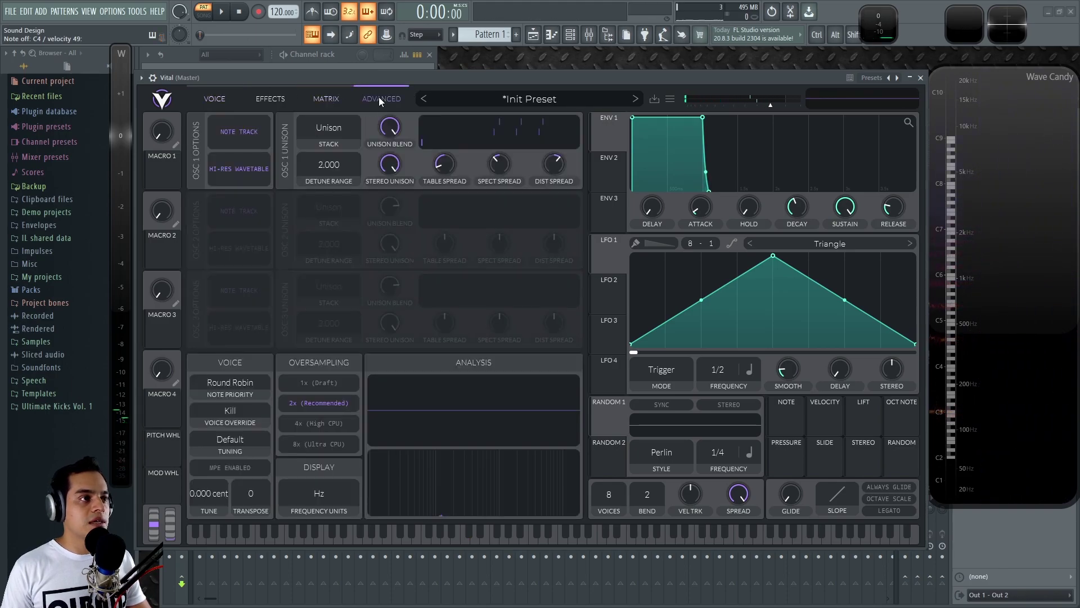
pyautogui.moveTo(498, 178); pyautogui.dragTo(501, 141)
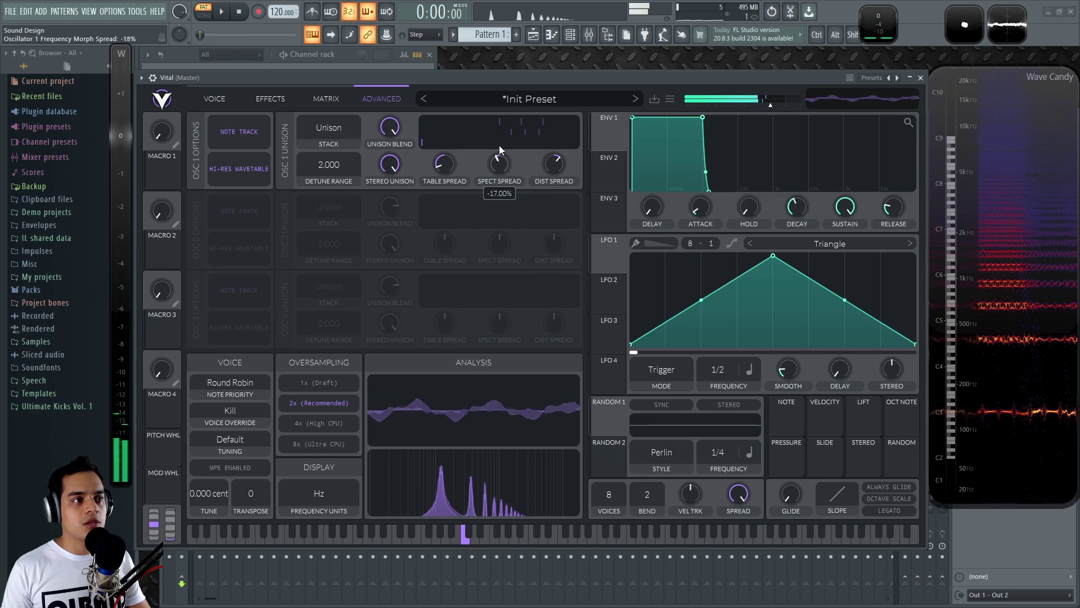
# Set oscillator 1's distortion type to Sync and adjust its distortion amount.
pyautogui.click(191, 99)
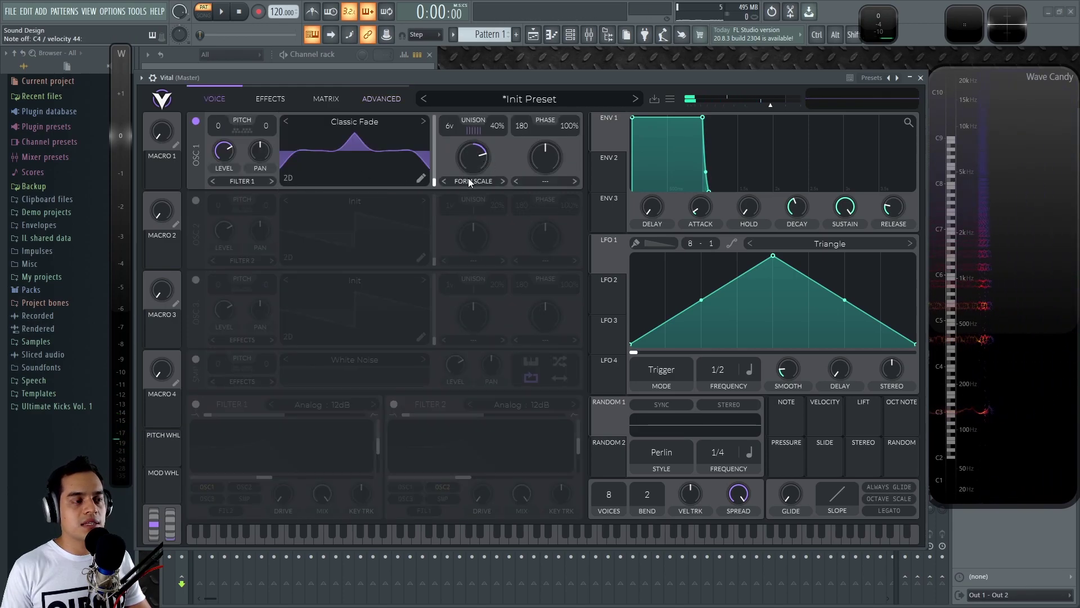
pyautogui.click(547, 179)
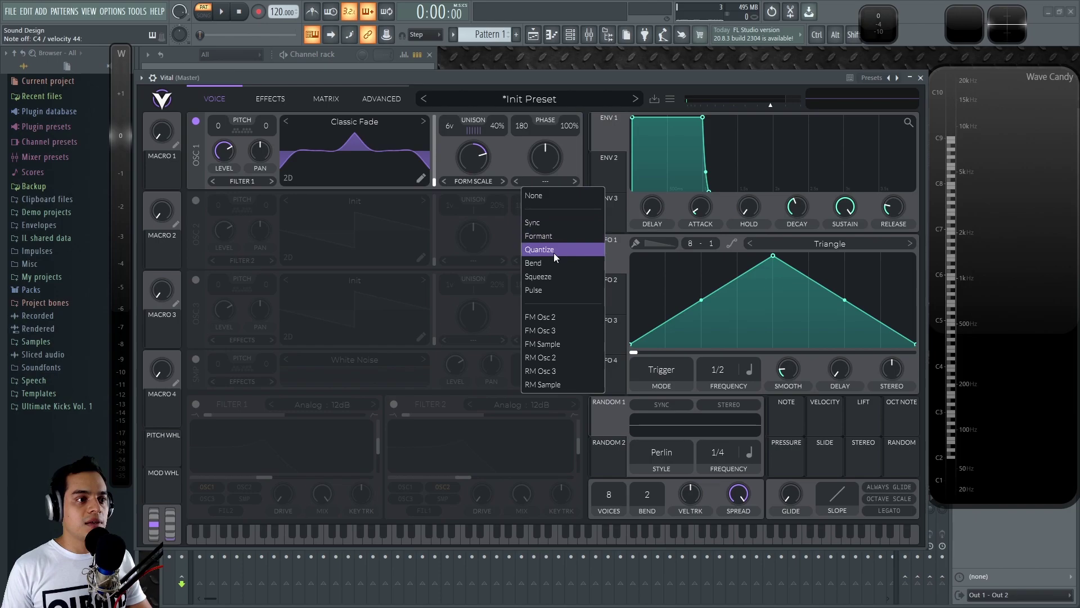
pyautogui.click(557, 223)
pyautogui.moveTo(553, 165)
pyautogui.mouseDown()
pyautogui.moveTo(553, 120)
pyautogui.moveTo(541, 163)
pyautogui.mouseUp()
# Reset oscillator 1's distortion amount to 50% and adjust its spectral spread.
pyautogui.click(378, 99)
pyautogui.click(214, 99)
pyautogui.doubleClick(542, 163)
pyautogui.click(386, 98)
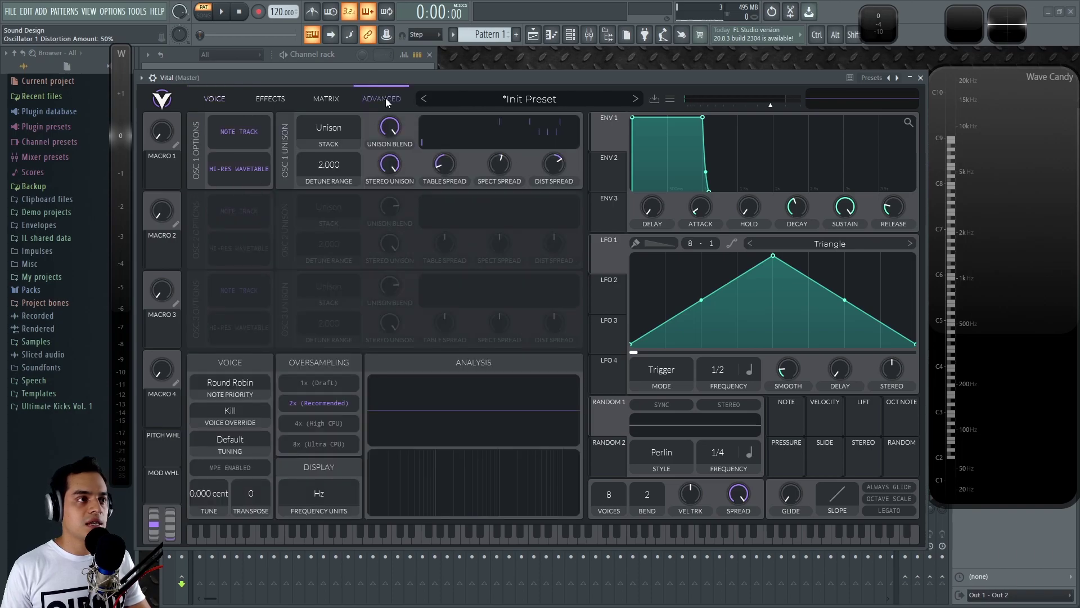
pyautogui.moveTo(497, 164); pyautogui.dragTo(491, 171)
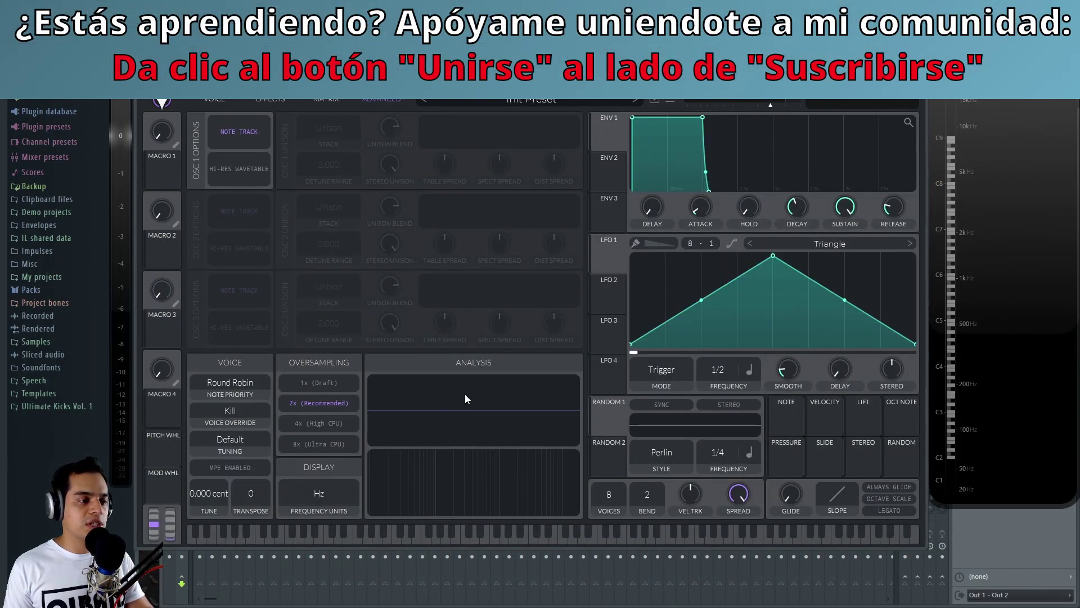
# Play notes while comparing the oversampling qualities, including 1x (Draft) and 4x (High CPU), and return to 2x (Recommended).
pyautogui.press('z')
pyautogui.press('z')
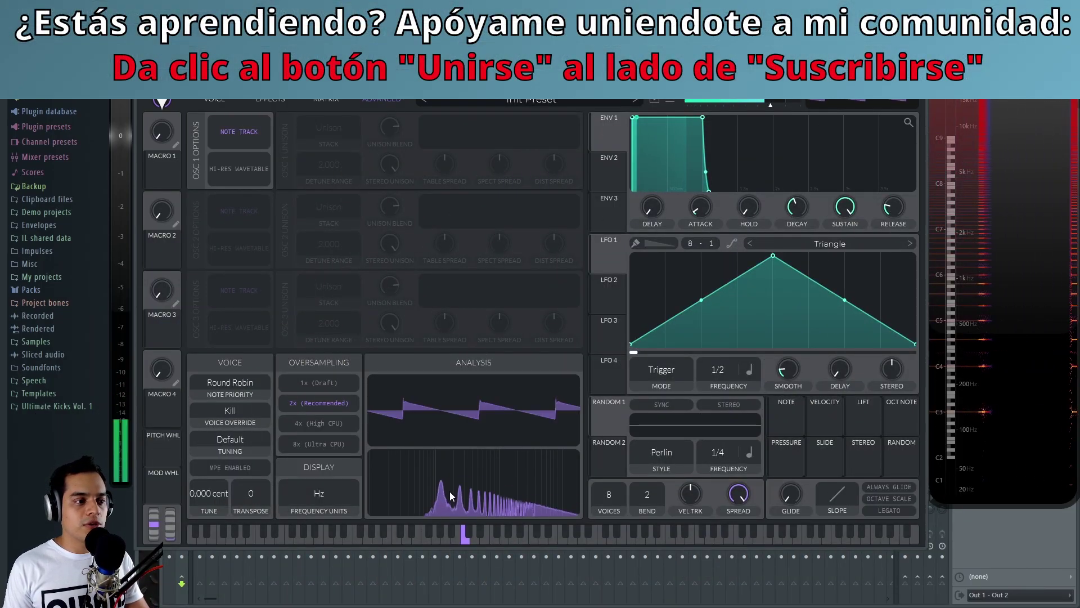
pyautogui.press('z')
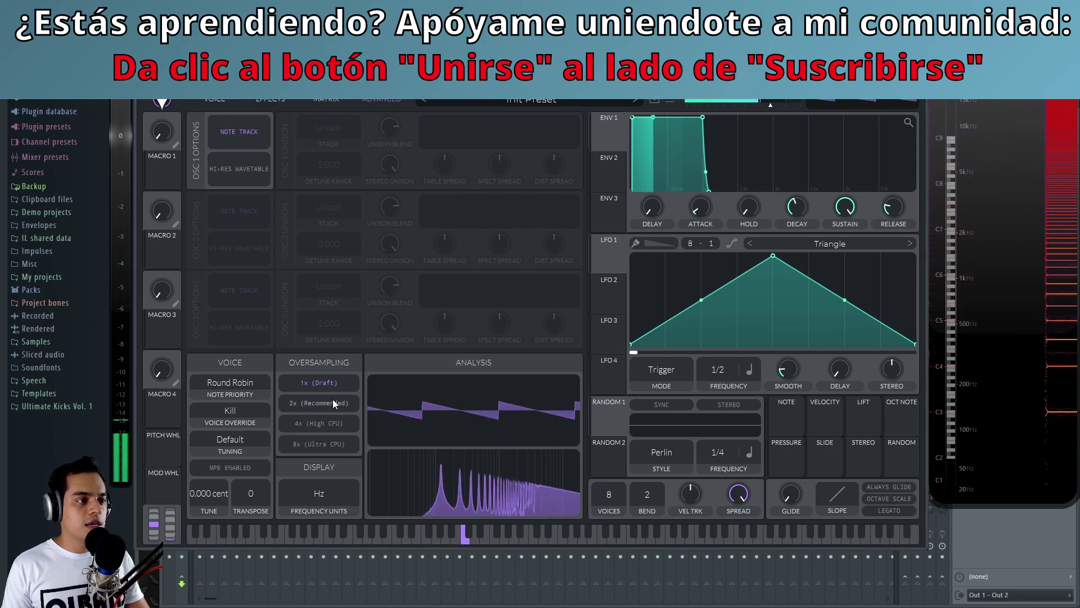
pyautogui.click(319, 443)
pyautogui.click(328, 400)
pyautogui.press('z')
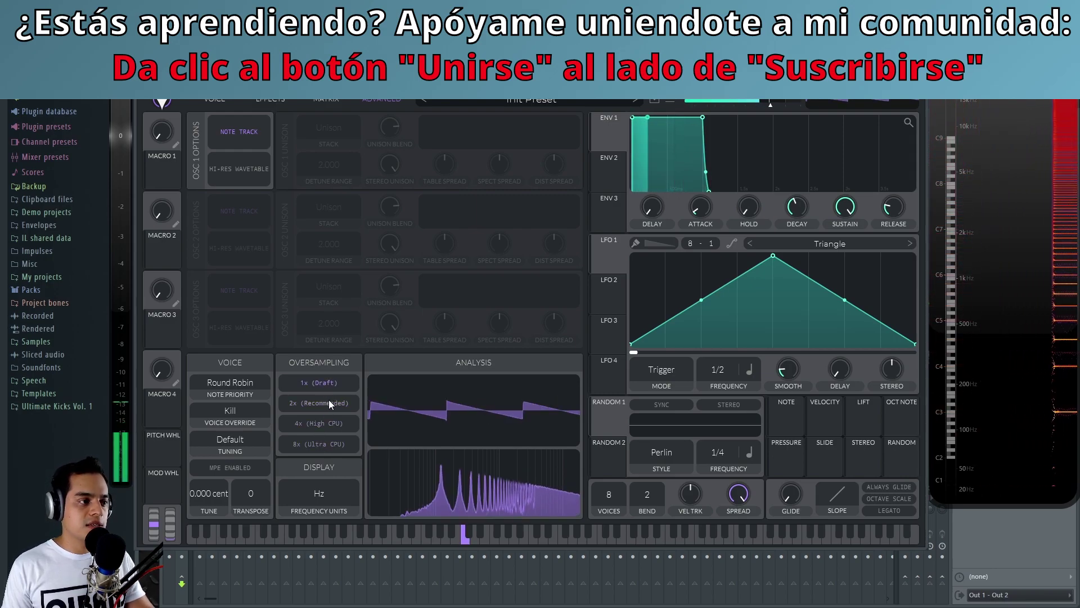
pyautogui.press('z')
pyautogui.click(324, 446)
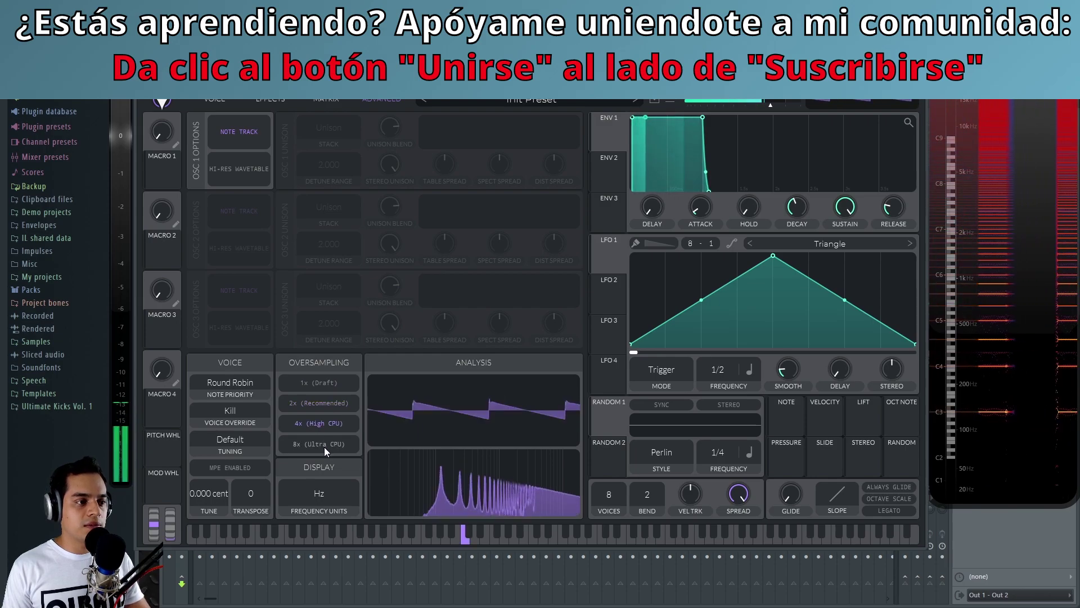
pyautogui.click(326, 403)
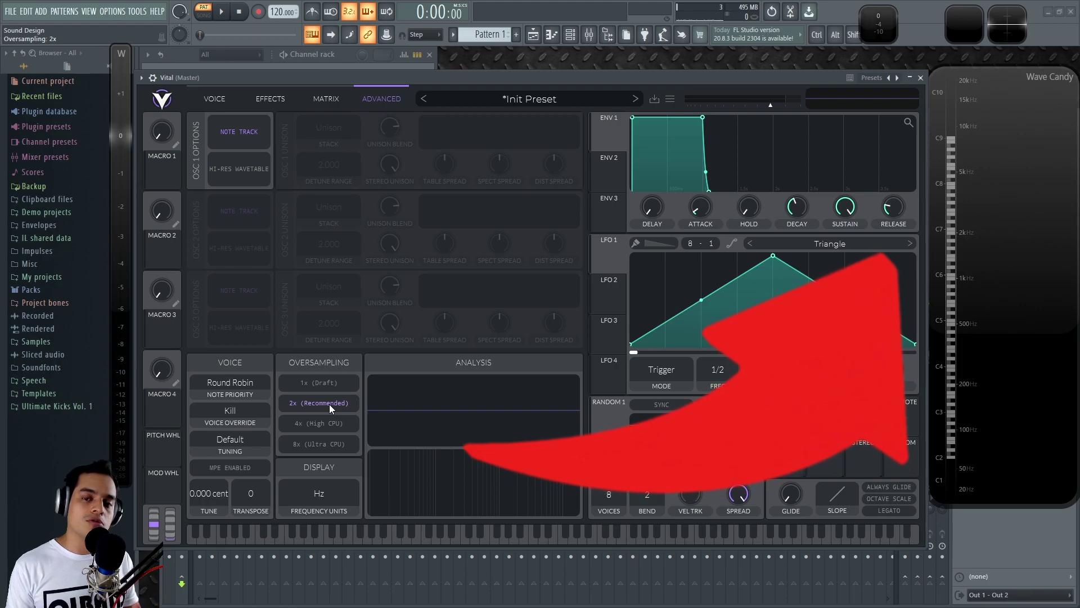
# Switch the display frequency units between Semitones and Hz, finishing on Semitones.
pyautogui.click(324, 496)
pyautogui.click(315, 524)
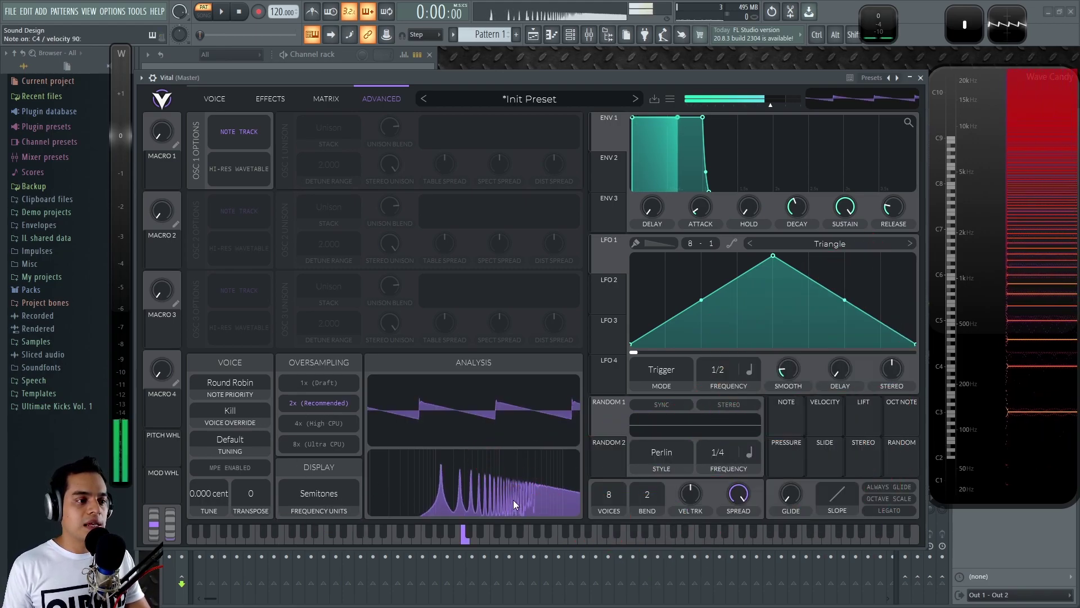
pyautogui.click(330, 500)
pyautogui.click(306, 539)
pyautogui.click(329, 501)
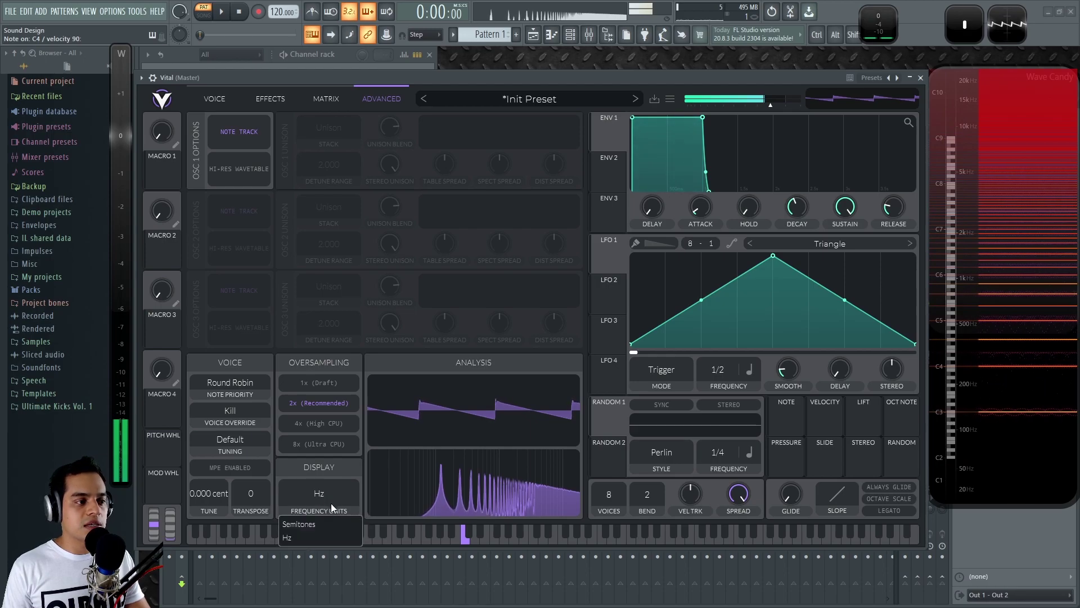
pyautogui.click(309, 525)
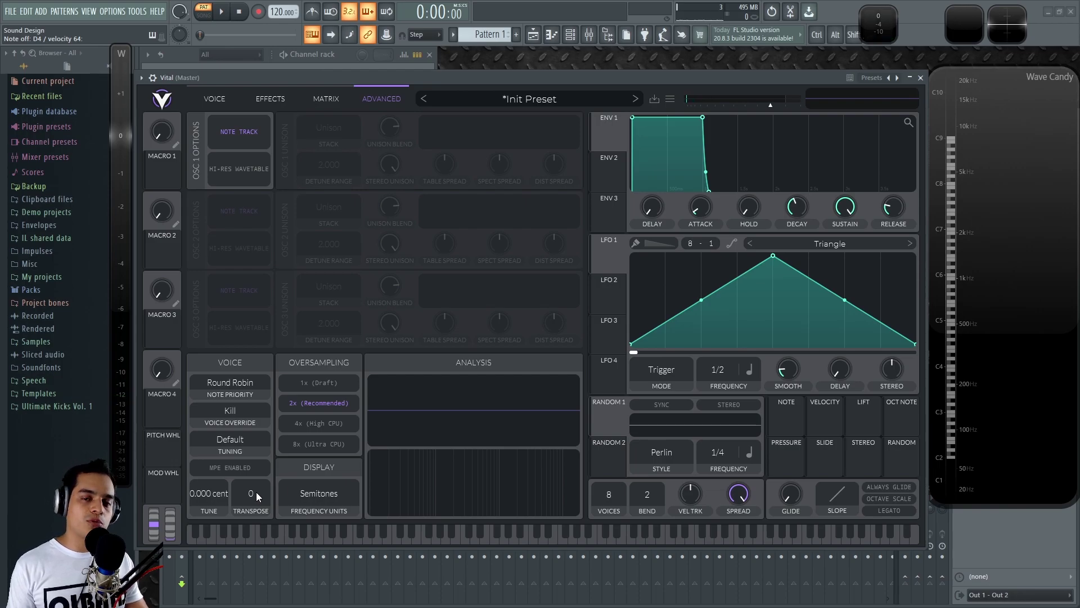
# Try changing oscillator 1's pitch transpose and return it to 0.
pyautogui.click(216, 98)
pyautogui.moveTo(218, 130)
pyautogui.mouseDown()
pyautogui.moveTo(218, 103)
pyautogui.moveTo(219, 136)
pyautogui.mouseUp()
pyautogui.moveTo(221, 124); pyautogui.dragTo(219, 127)
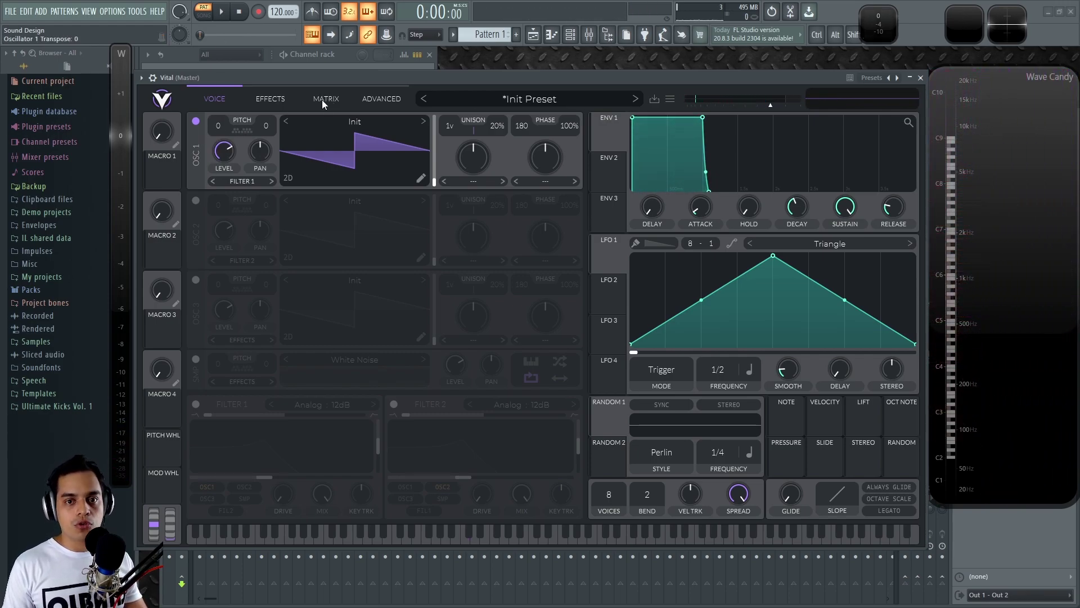
# Try the global voice transpose, audition the voice tune at 100 cents, and reset both to 0.
pyautogui.click(368, 99)
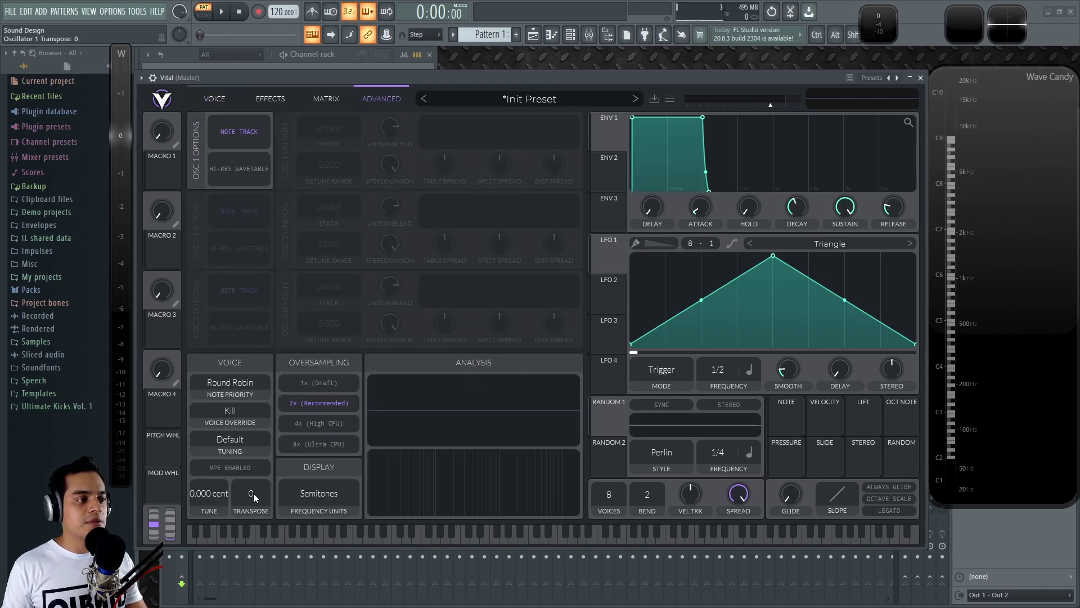
pyautogui.moveTo(252, 492)
pyautogui.mouseDown()
pyautogui.moveTo(271, 305)
pyautogui.moveTo(256, 495)
pyautogui.mouseUp()
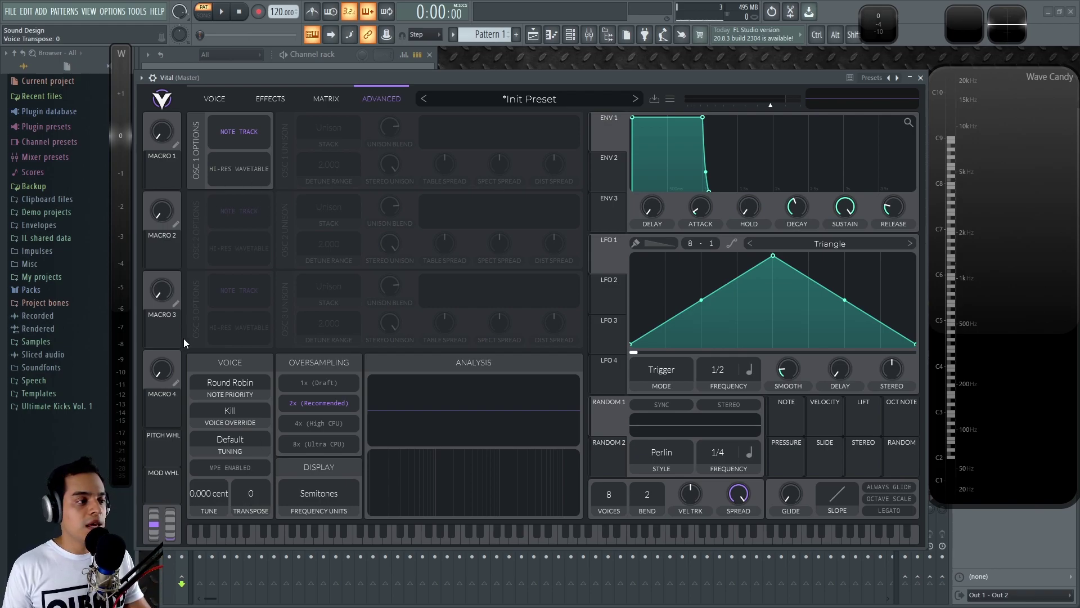
pyautogui.scroll(-5, 206, 493)
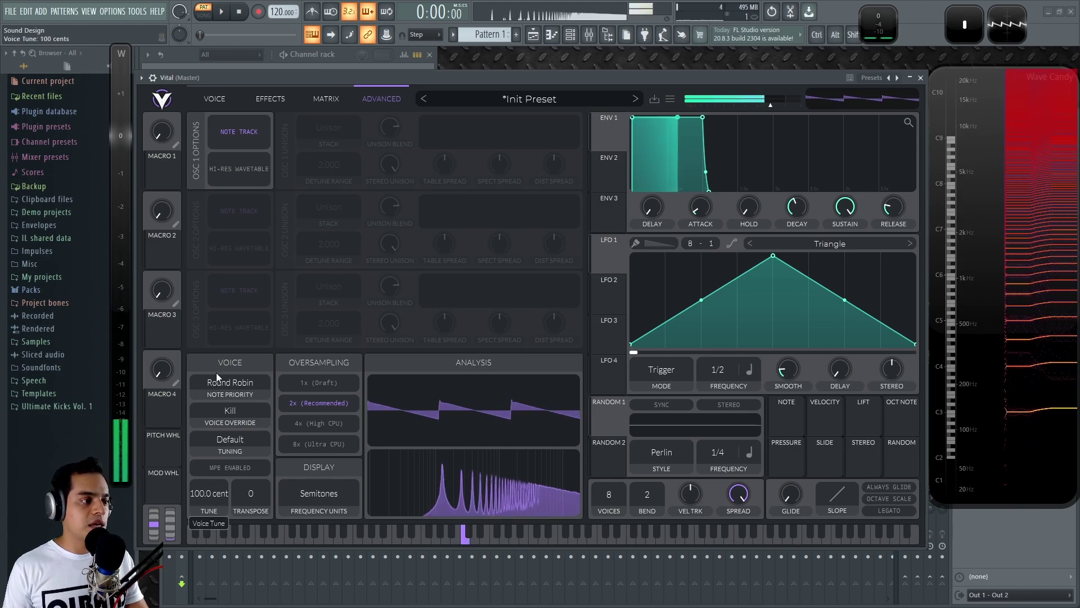
pyautogui.doubleClick(207, 493)
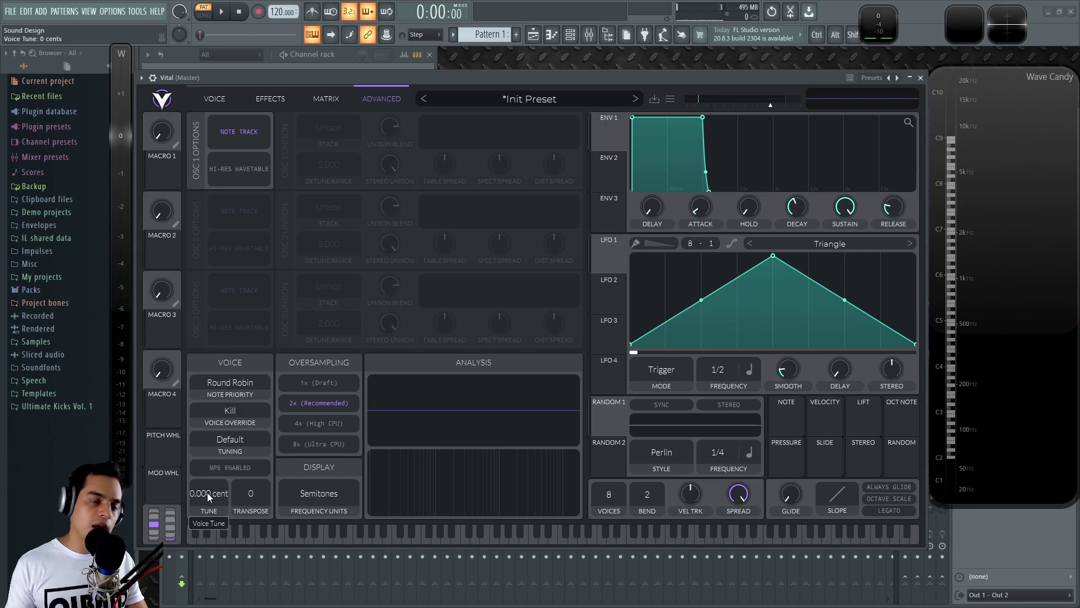
# Audition the global voice tune down to -100 cents and reset it to 0.
pyautogui.scroll(5, 208, 493)
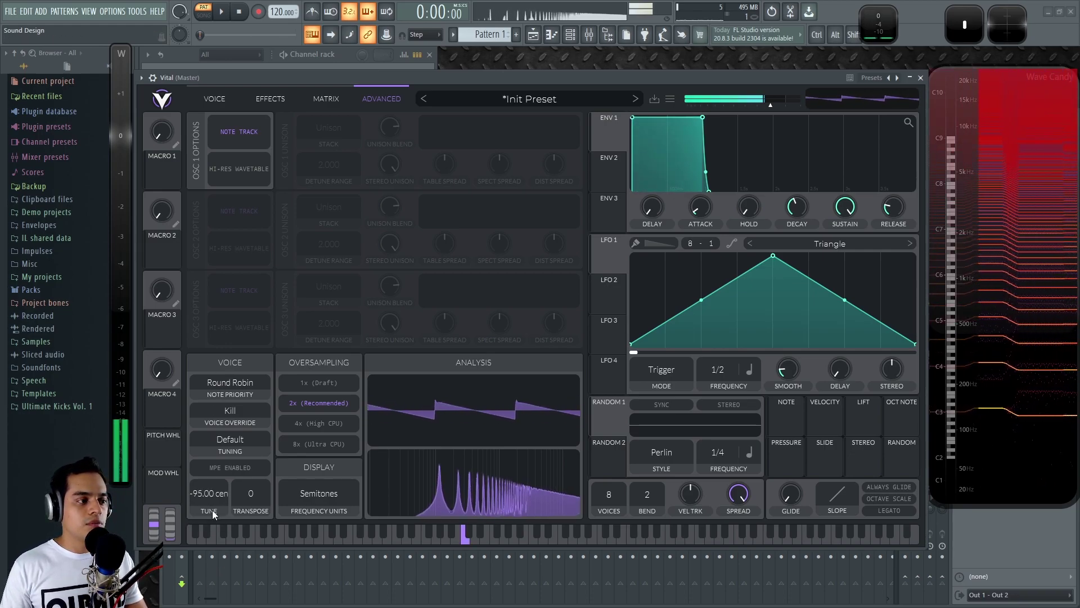
pyautogui.moveTo(217, 384); pyautogui.dragTo(217, 366)
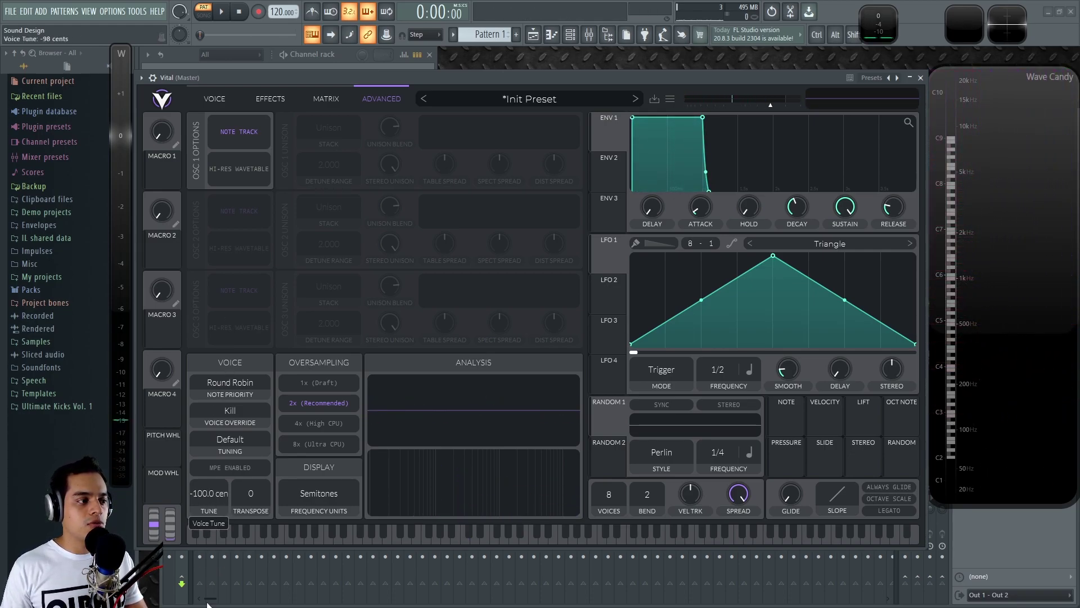
pyautogui.doubleClick(207, 490)
# Try enabling MPE for the voices and switch it off again.
pyautogui.click(232, 467)
pyautogui.click(238, 468)
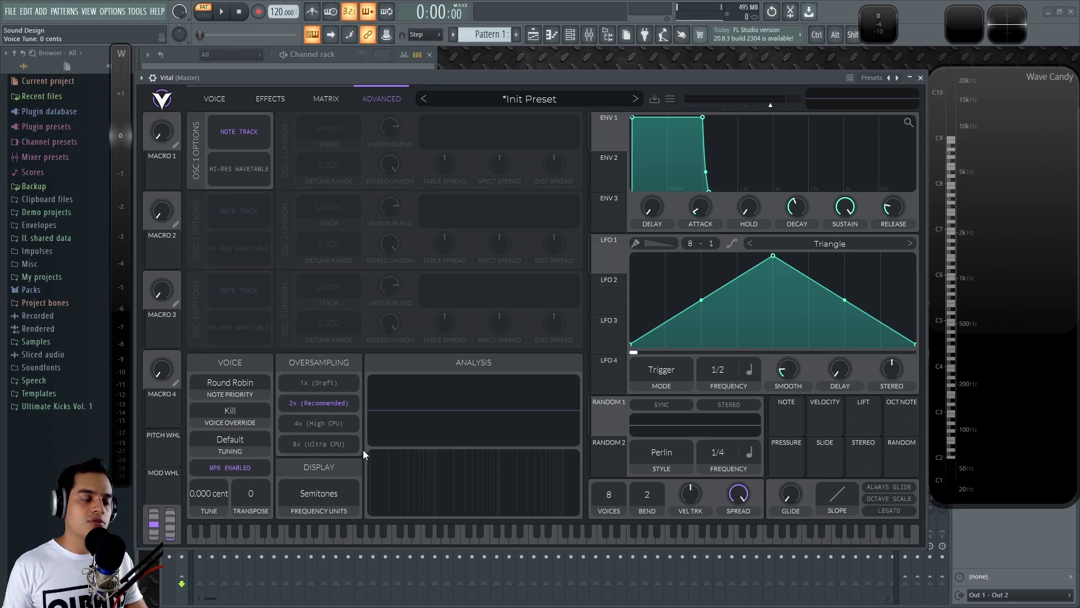
pyautogui.click(241, 468)
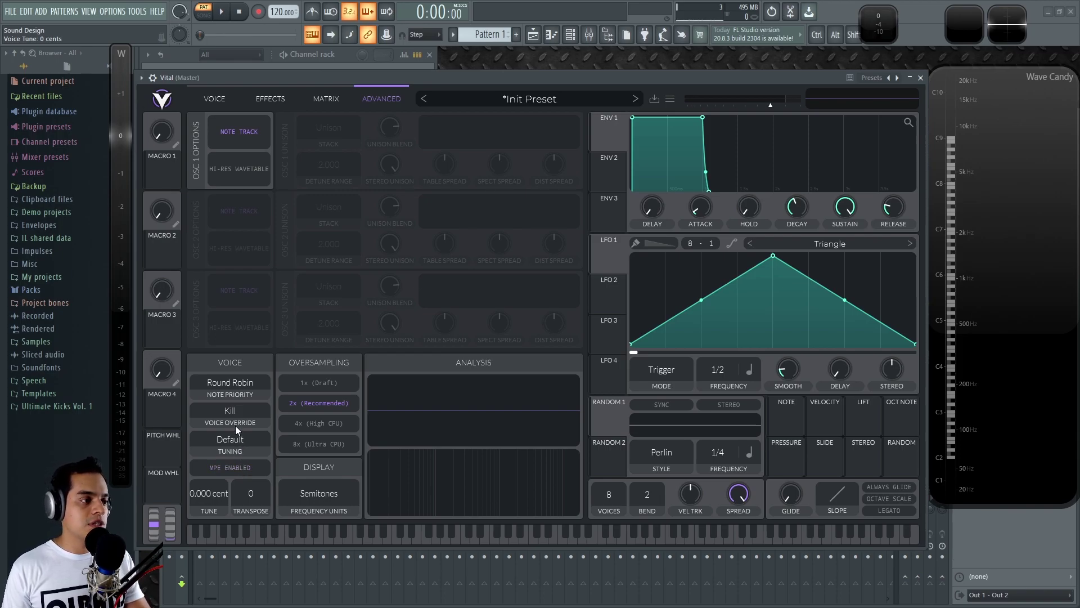
# Check the available tuning and voice override options, and set the oversampling to 4x (High CPU).
pyautogui.click(237, 440)
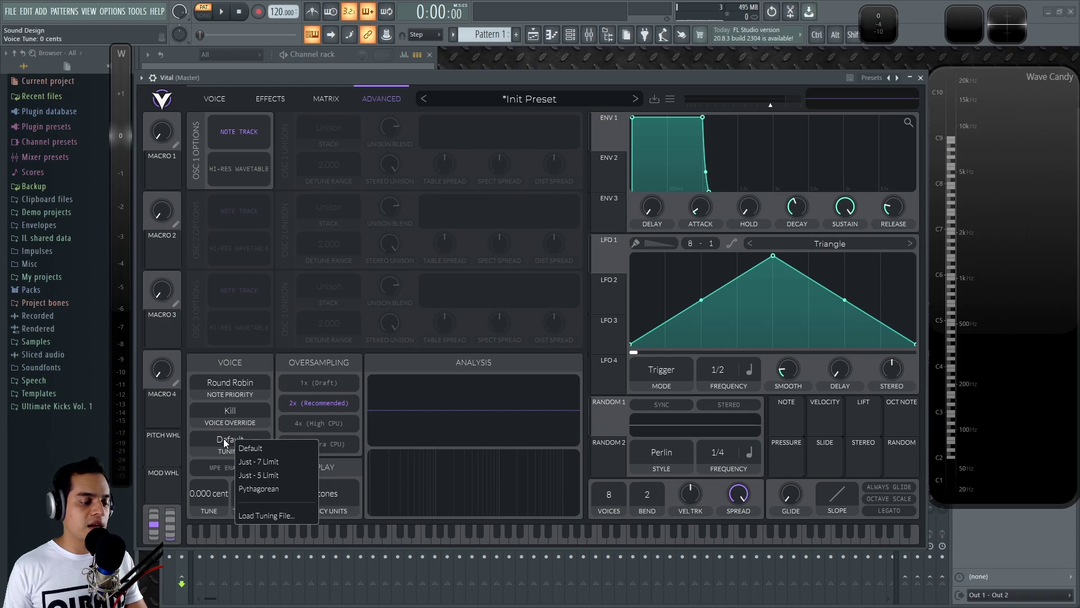
pyautogui.click(224, 438)
pyautogui.click(363, 468)
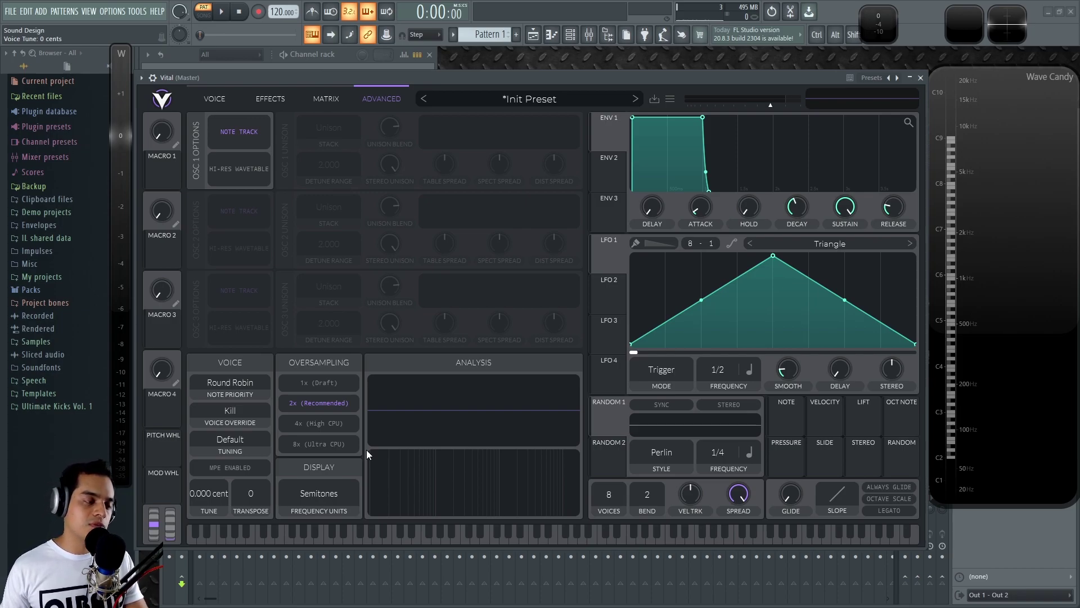
pyautogui.click(232, 416)
pyautogui.click(276, 413)
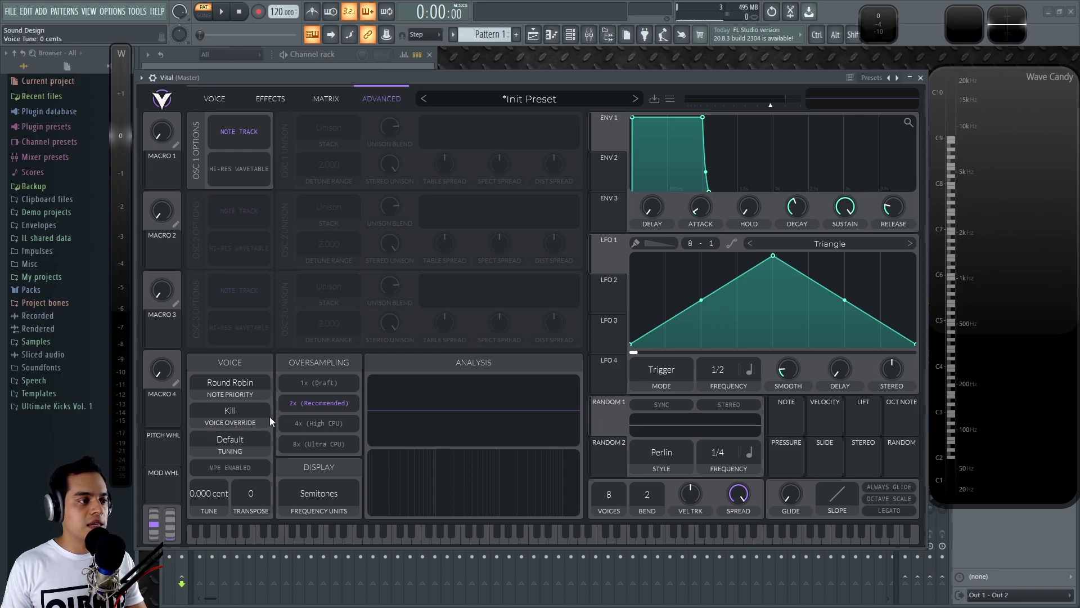
pyautogui.click(233, 447)
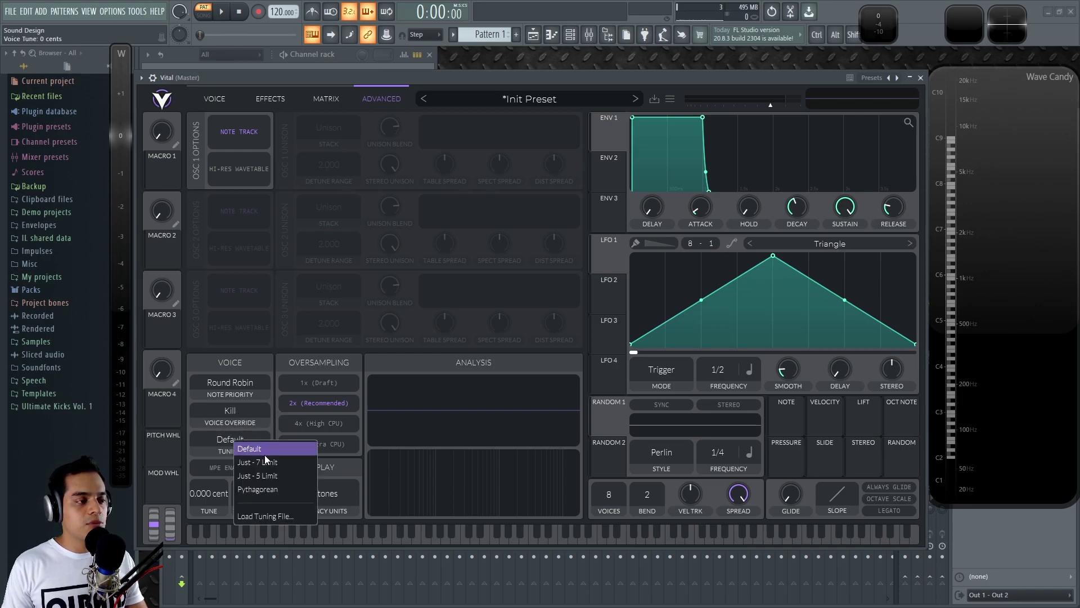
pyautogui.click(280, 422)
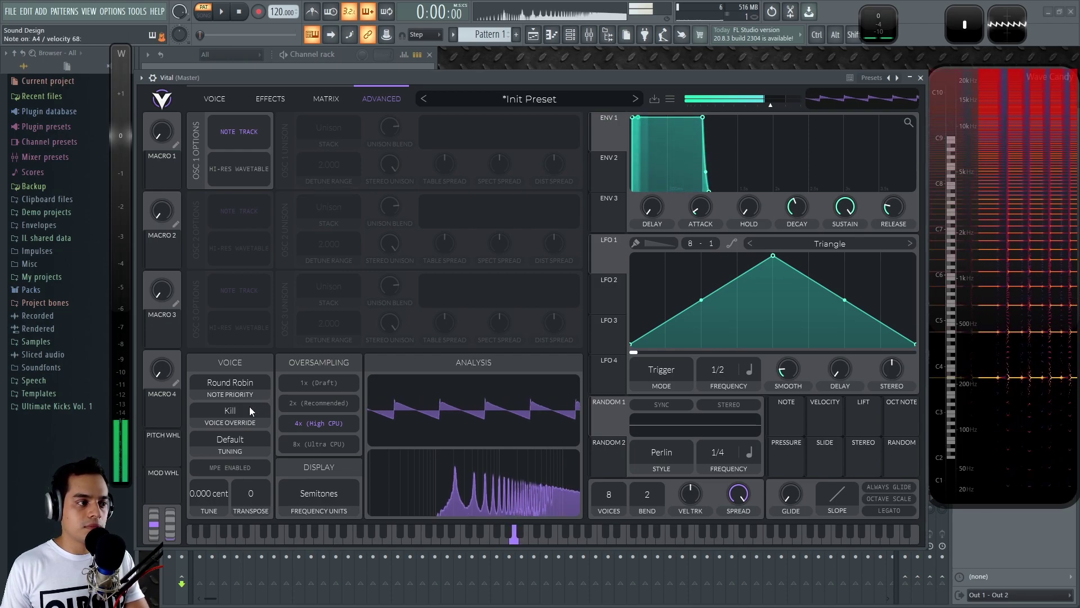
# Compare the Default and Just - 7 Limit tunings while playing A4, finishing on Default.
pyautogui.click(237, 440)
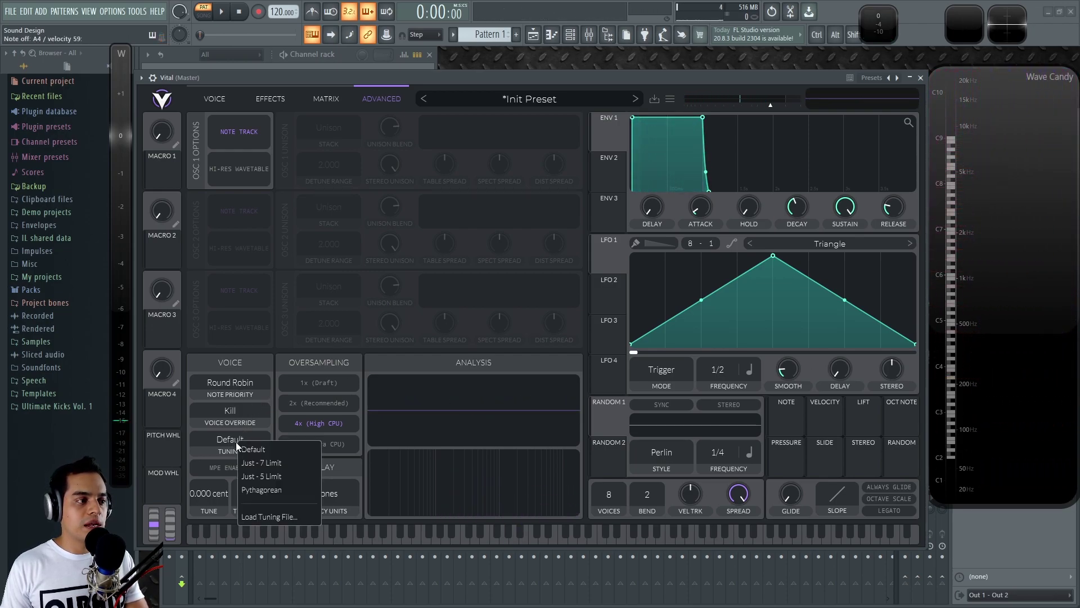
pyautogui.click(247, 454)
pyautogui.click(234, 440)
pyautogui.click(235, 438)
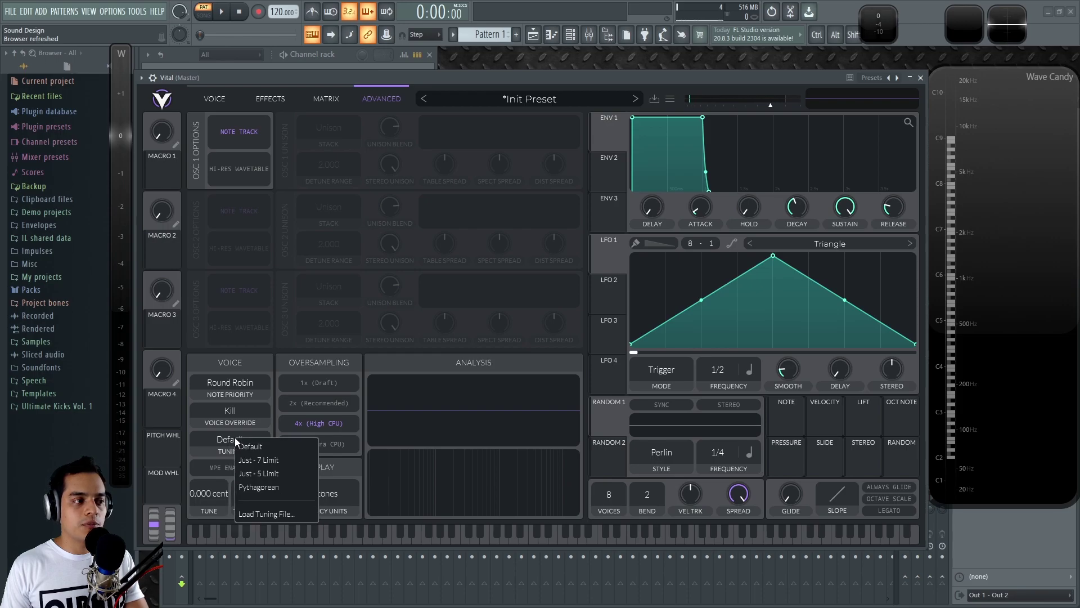
pyautogui.click(248, 445)
pyautogui.click(247, 440)
pyautogui.click(258, 450)
pyautogui.click(245, 440)
pyautogui.click(265, 464)
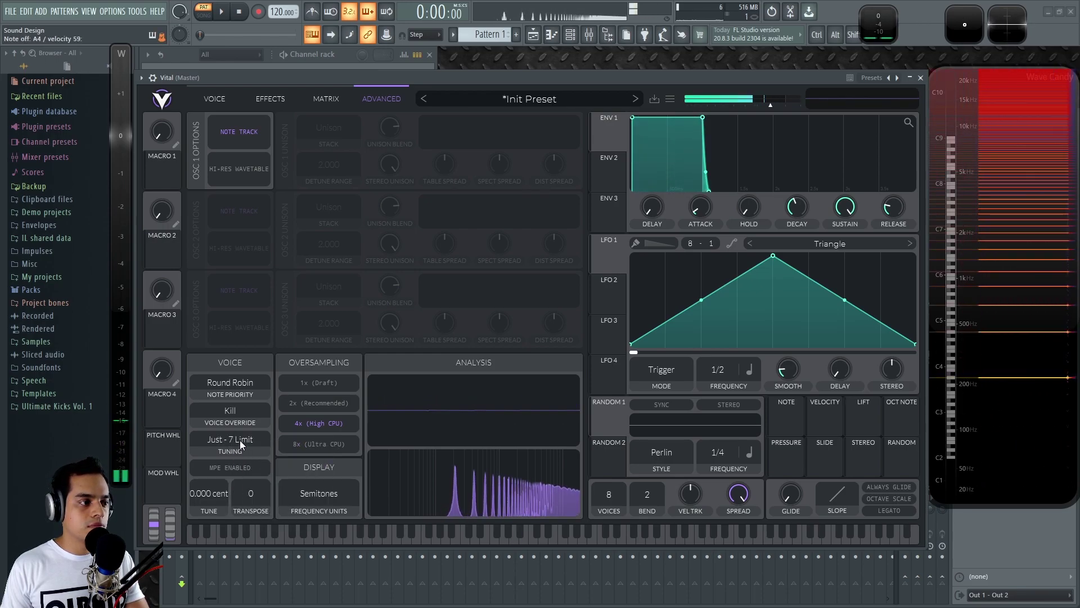
pyautogui.click(243, 439)
pyautogui.click(273, 449)
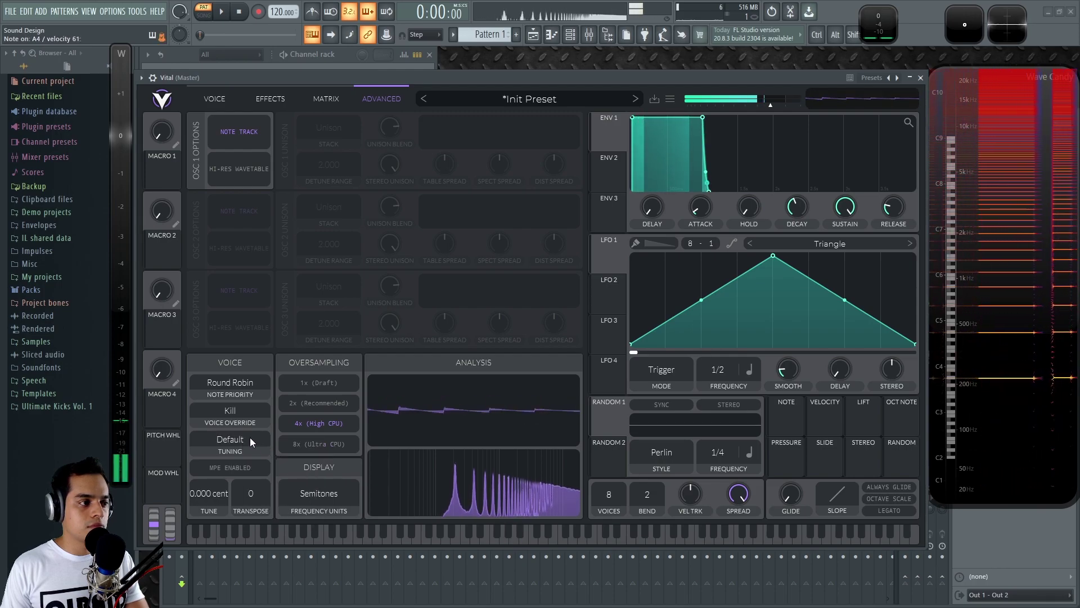
# Audition the Just - 7 Limit and Just - 5 Limit tunings and return the tuning to Default.
pyautogui.click(242, 439)
pyautogui.click(267, 461)
pyautogui.click(252, 448)
pyautogui.click(270, 479)
pyautogui.click(238, 444)
pyautogui.click(252, 452)
pyautogui.click(246, 444)
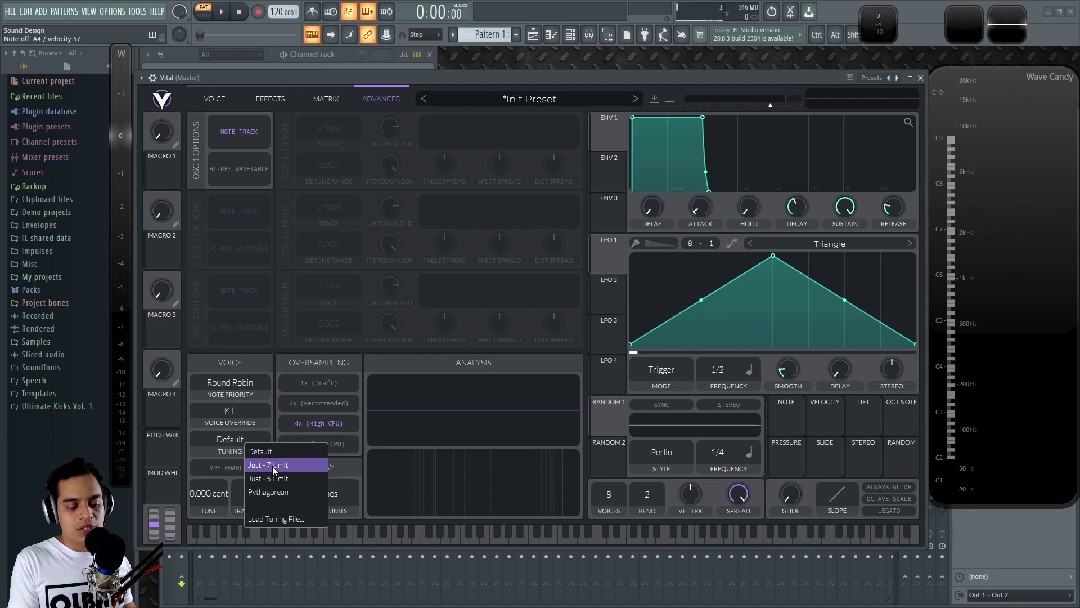
pyautogui.click(478, 78)
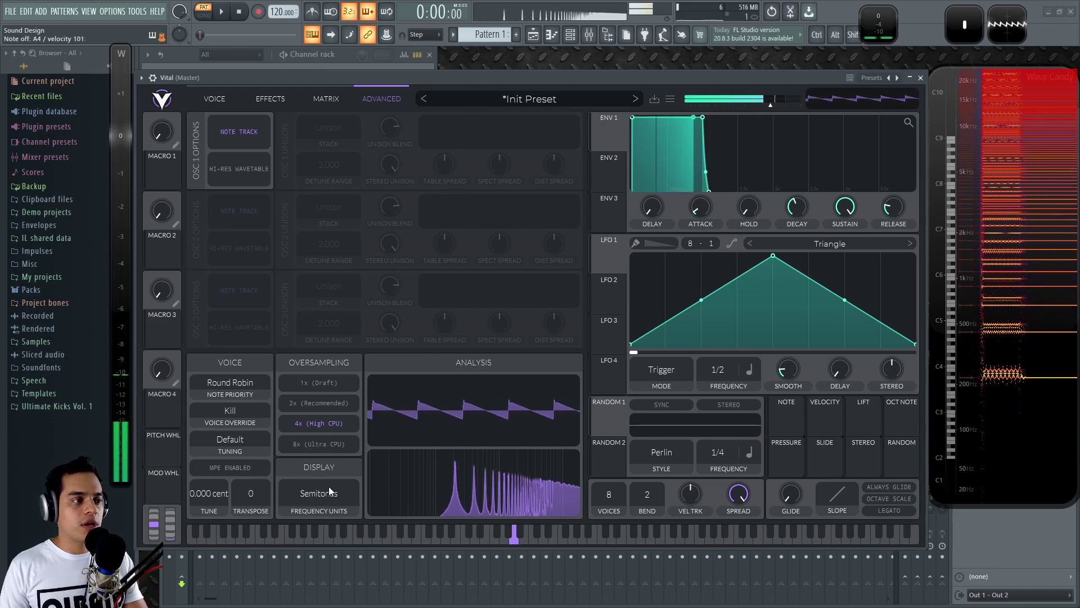
# Play A4 through the Just - 7 Limit, Just - 5 Limit and Pythagorean tunings in turn, and return to Default.
pyautogui.click(231, 445)
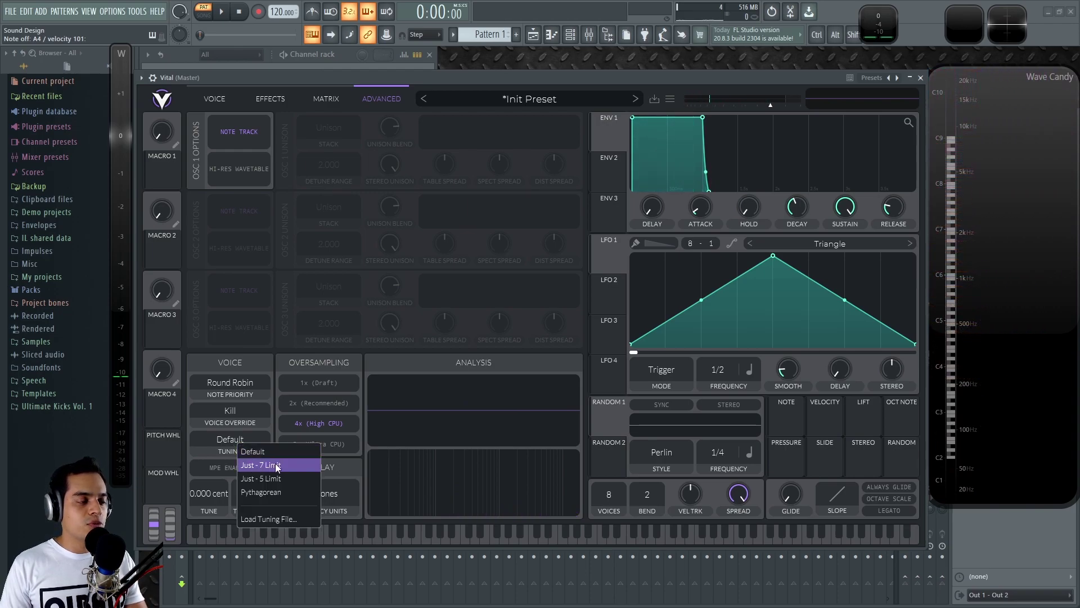
pyautogui.click(274, 464)
pyautogui.click(238, 439)
pyautogui.click(270, 475)
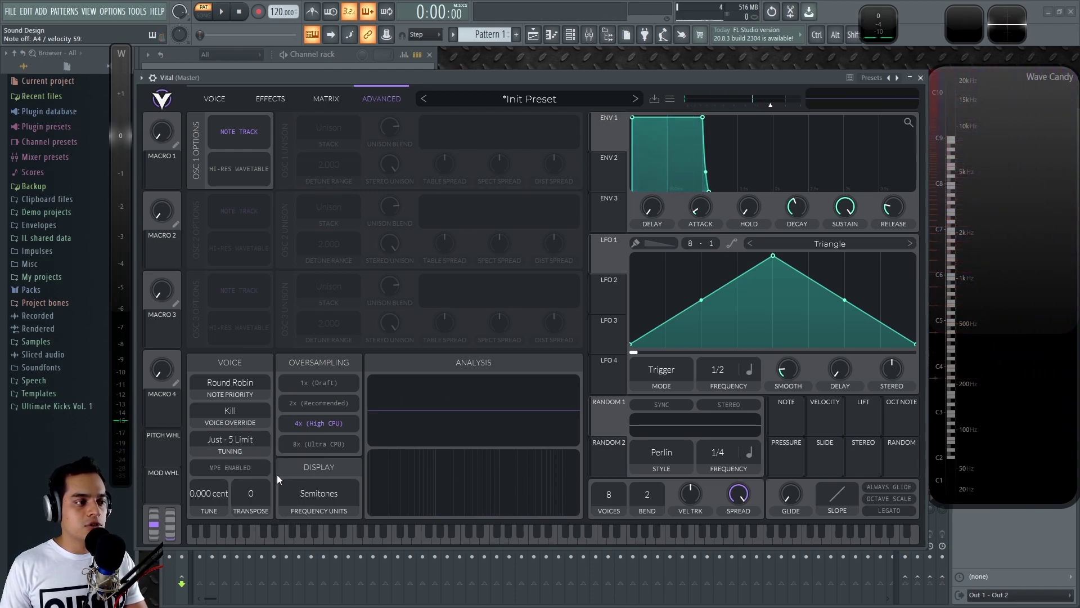
pyautogui.click(238, 444)
pyautogui.click(270, 494)
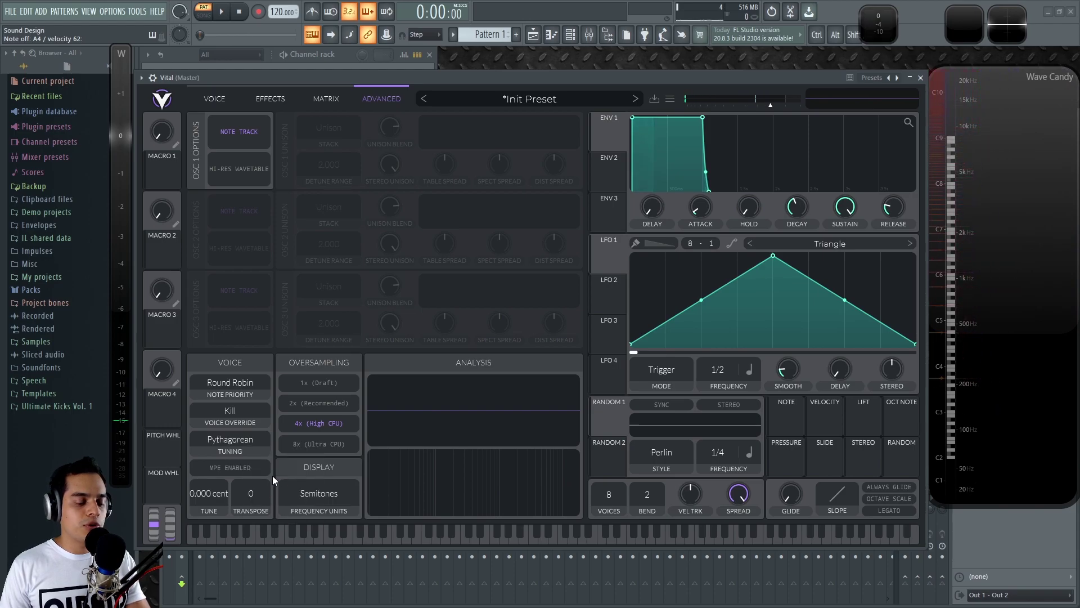
pyautogui.click(238, 443)
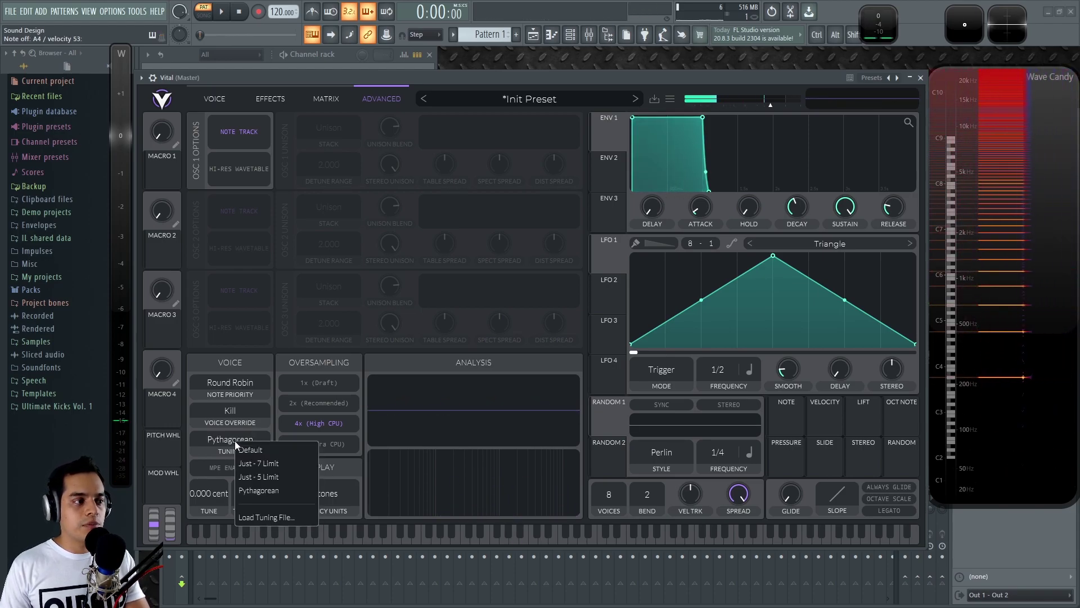
pyautogui.click(271, 451)
# Alternate between Pythagorean and Default tuning while playing single notes and a C4–G4 interval, ending on Default.
pyautogui.click(241, 444)
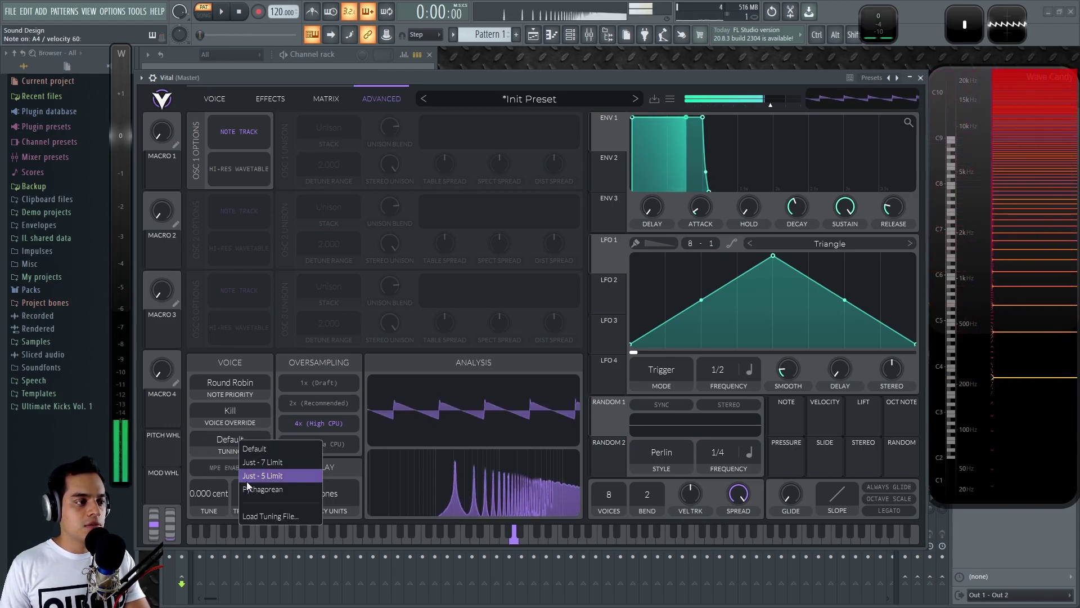
pyautogui.click(256, 490)
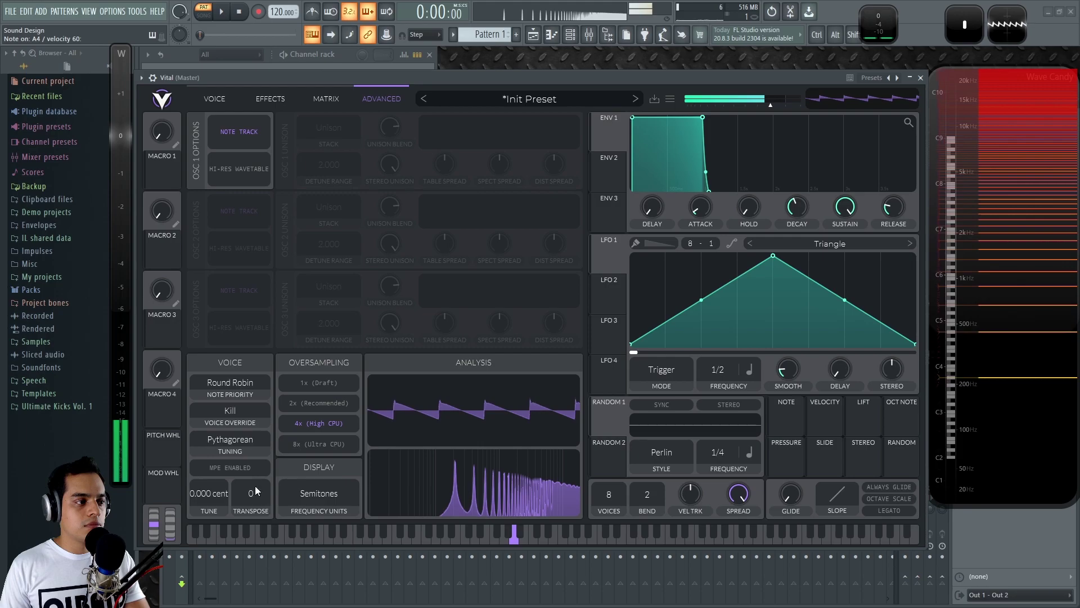
pyautogui.click(242, 441)
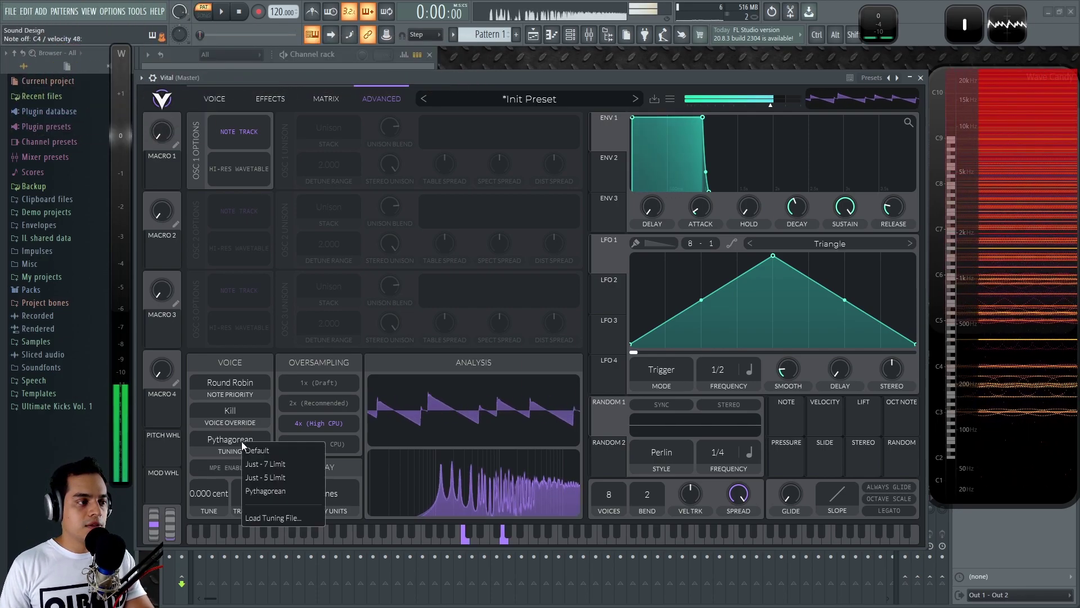
pyautogui.click(257, 452)
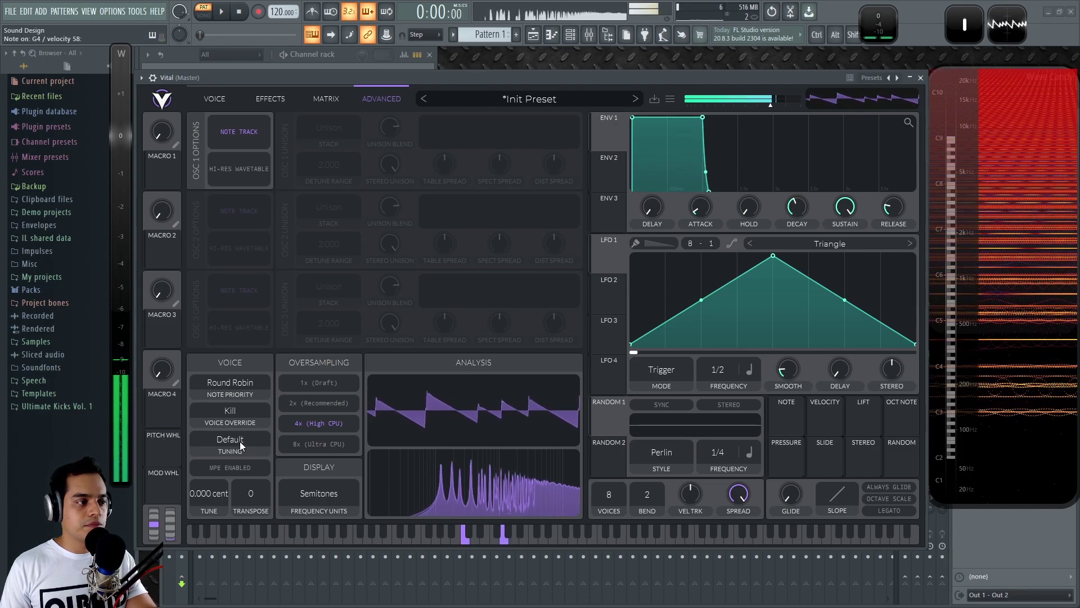
pyautogui.click(241, 445)
pyautogui.click(251, 492)
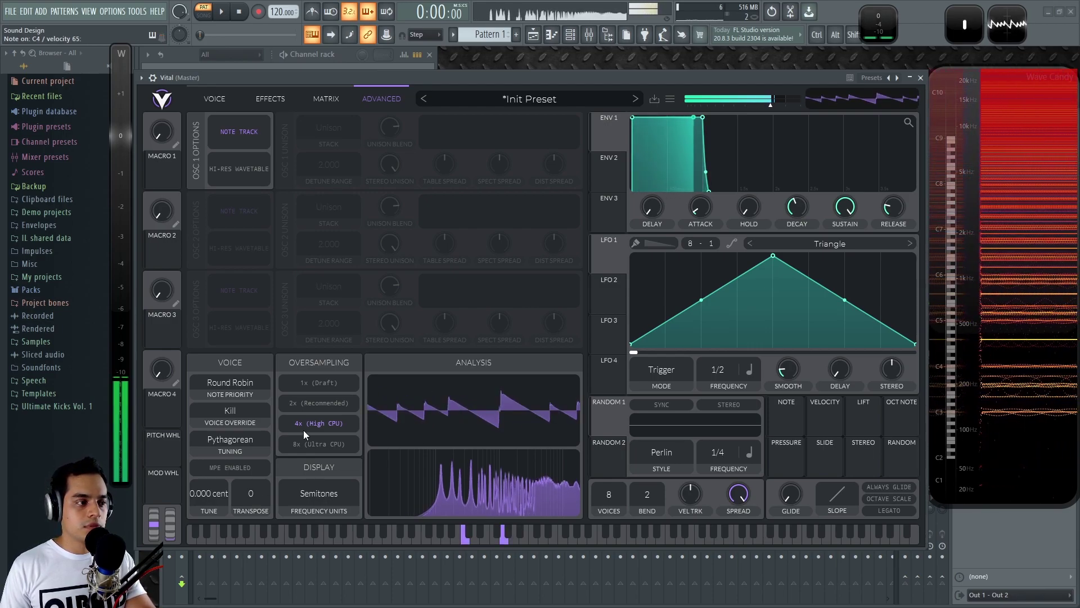
pyautogui.click(233, 435)
pyautogui.click(266, 450)
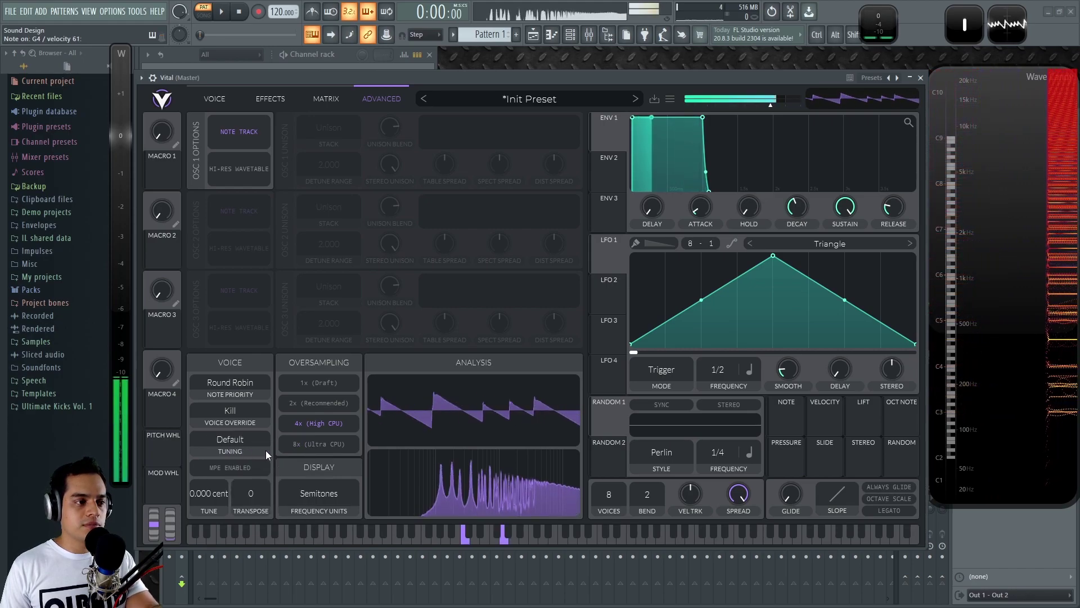
# Play the C4–G4 interval in Just - 7 Limit and Just - 5 Limit tuning, and restore the Default tuning.
pyautogui.click(245, 437)
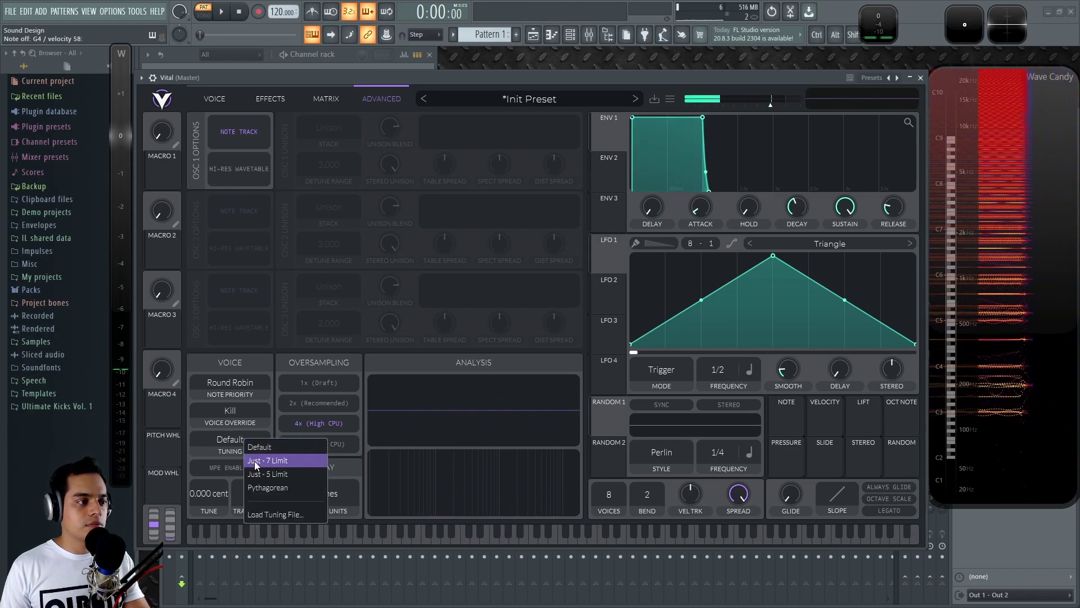
pyautogui.click(255, 461)
pyautogui.click(247, 440)
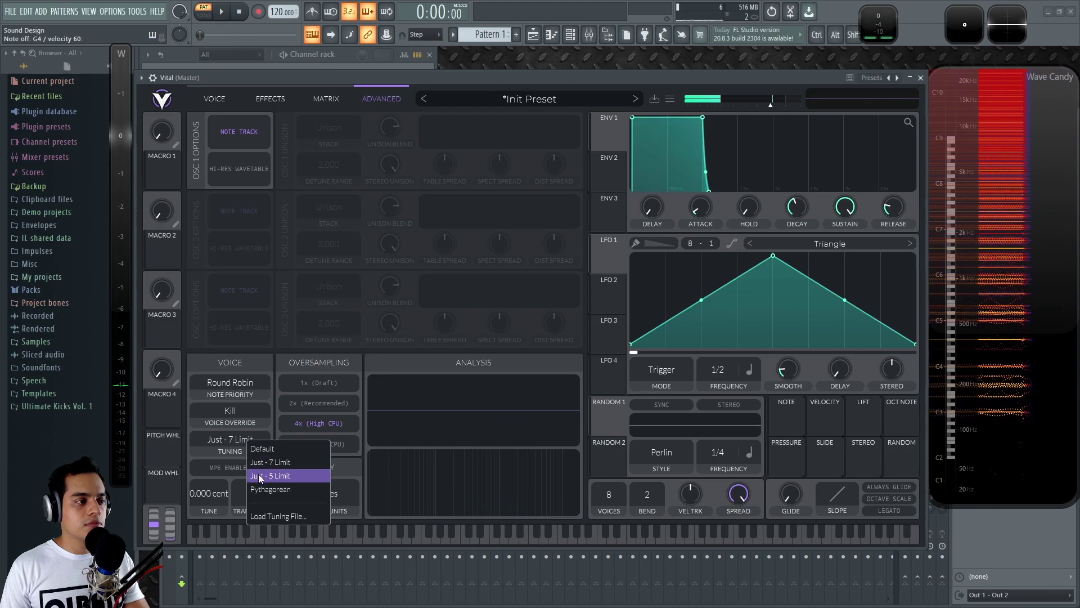
pyautogui.click(256, 471)
pyautogui.click(243, 438)
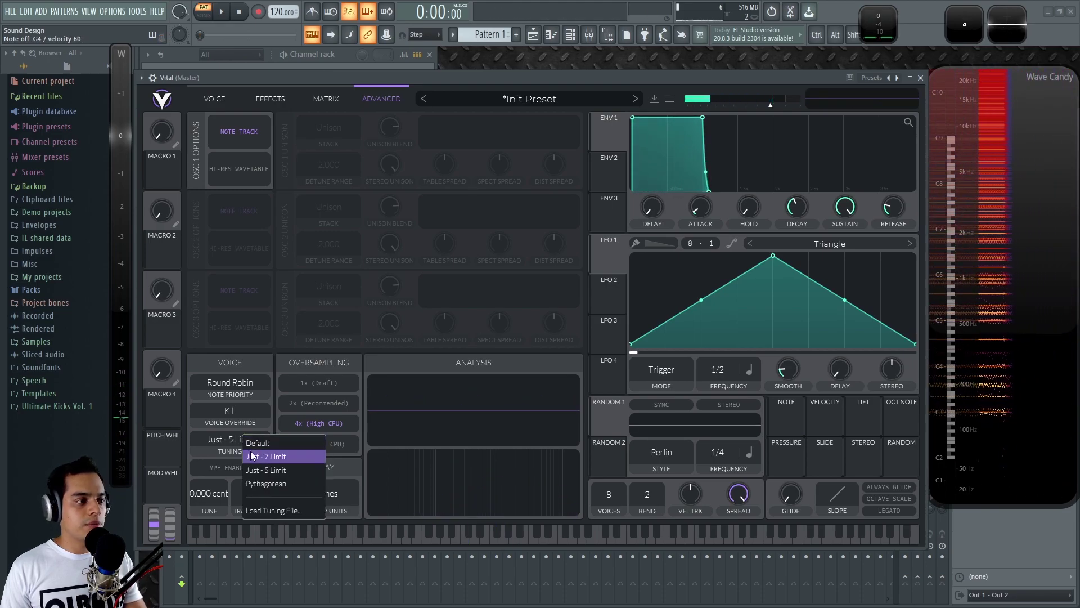
pyautogui.click(262, 451)
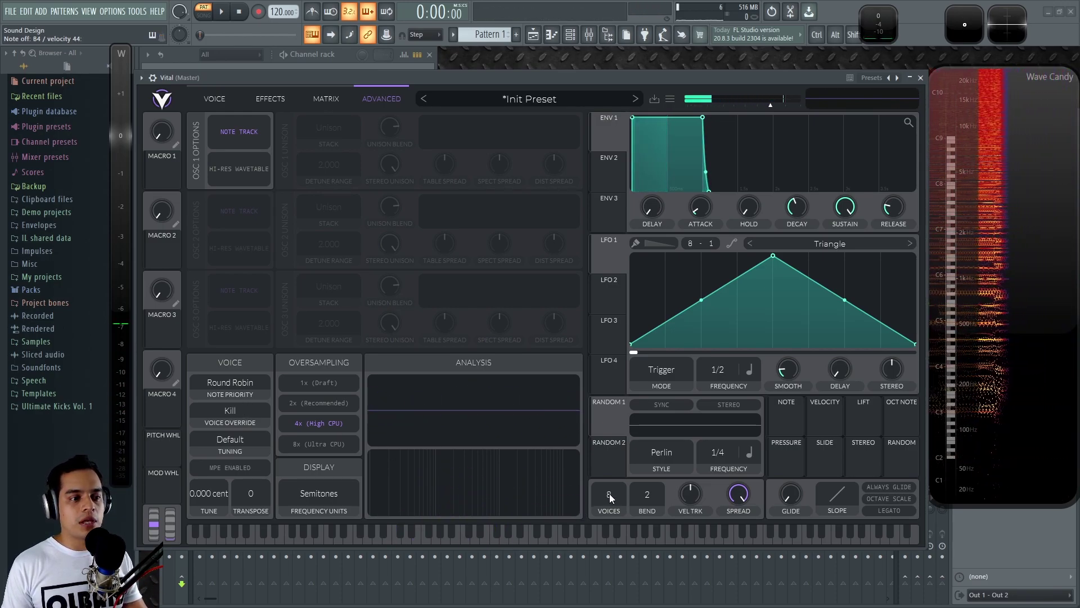
# Reduce the polyphony to 2 voices and lower the synth's master volume slightly.
pyautogui.moveTo(609, 494); pyautogui.dragTo(617, 534)
pyautogui.moveTo(612, 494); pyautogui.dragTo(610, 501)
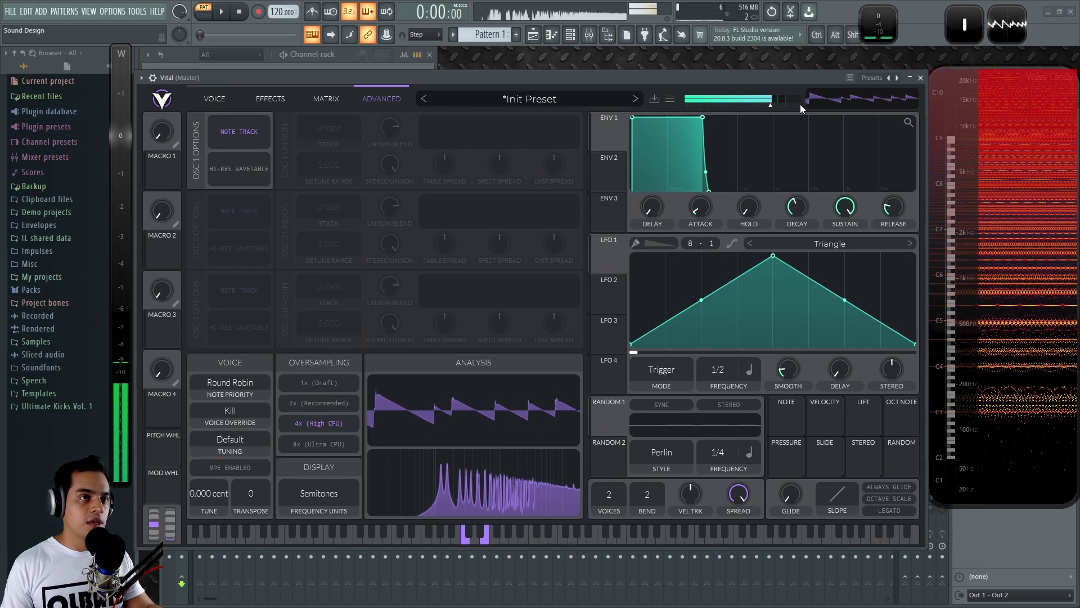
pyautogui.moveTo(801, 108); pyautogui.dragTo(763, 111)
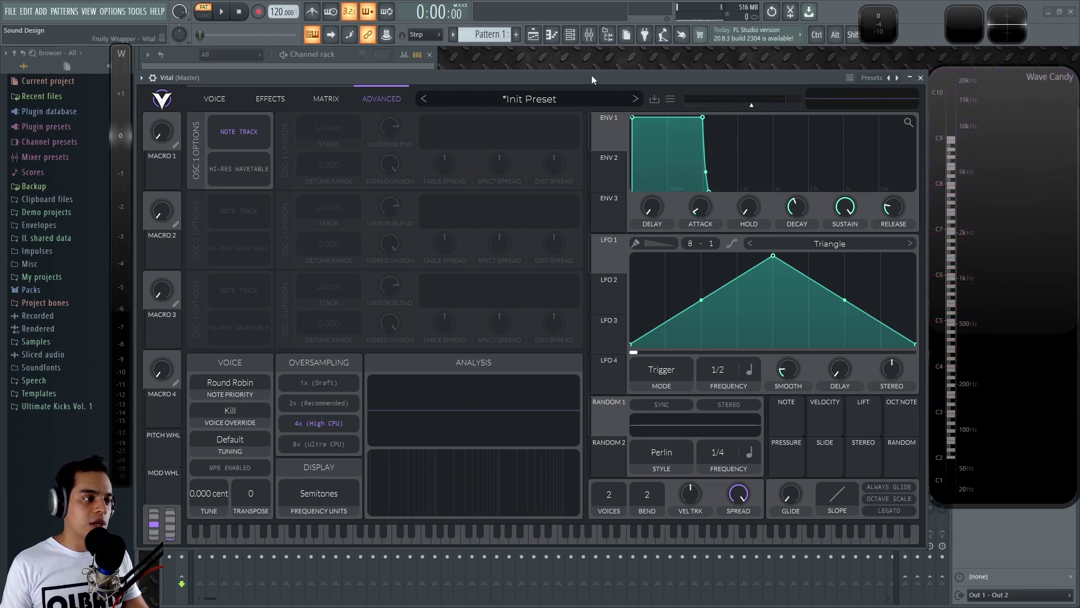
# Compare the Steal and Kill voice override modes while playing notes, finishing on Kill.
pyautogui.click(233, 411)
pyautogui.click(218, 448)
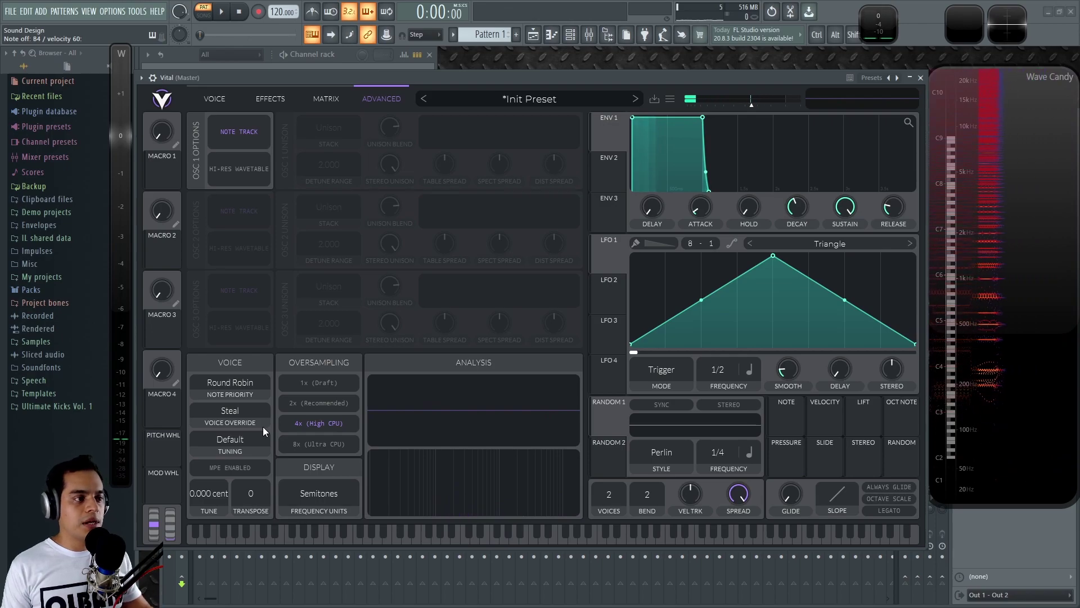
pyautogui.click(226, 410)
pyautogui.click(225, 437)
pyautogui.click(241, 410)
pyautogui.click(231, 442)
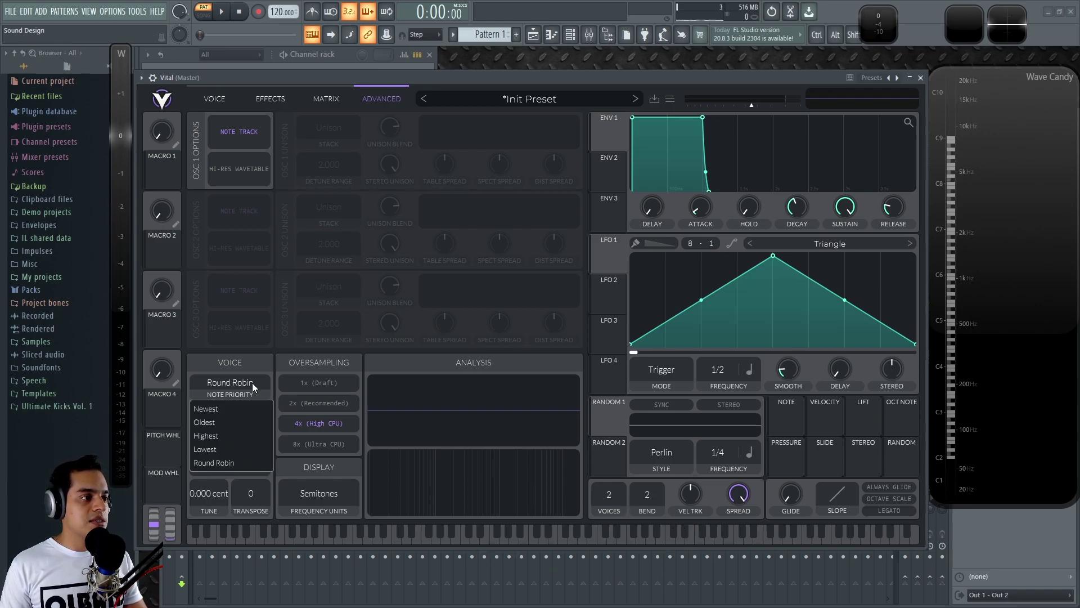
# Set the note priority to Newest and play notes to hear its effect.
pyautogui.click(271, 363)
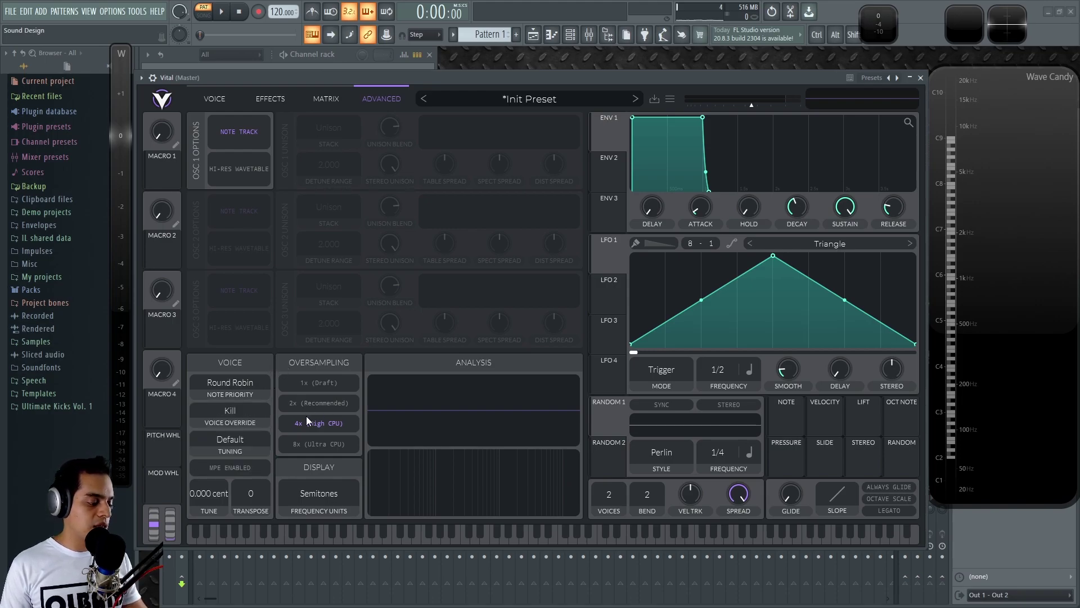
pyautogui.click(230, 383)
pyautogui.click(220, 409)
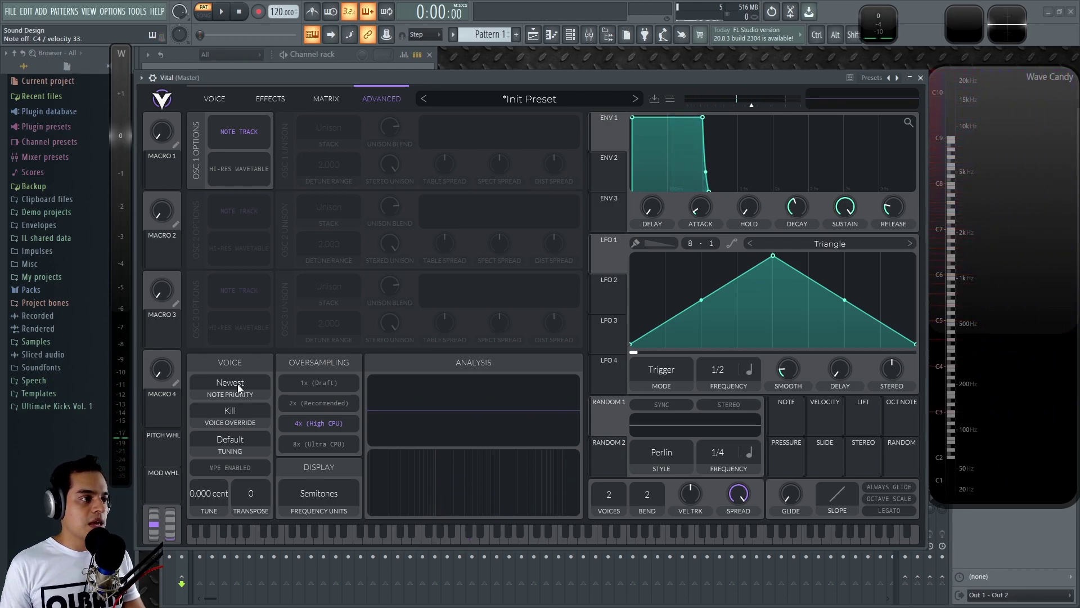
# Compare the Oldest, Highest and Lowest note priorities, playing notes with each one to hear which voices are kept.
pyautogui.click(237, 384)
pyautogui.click(218, 421)
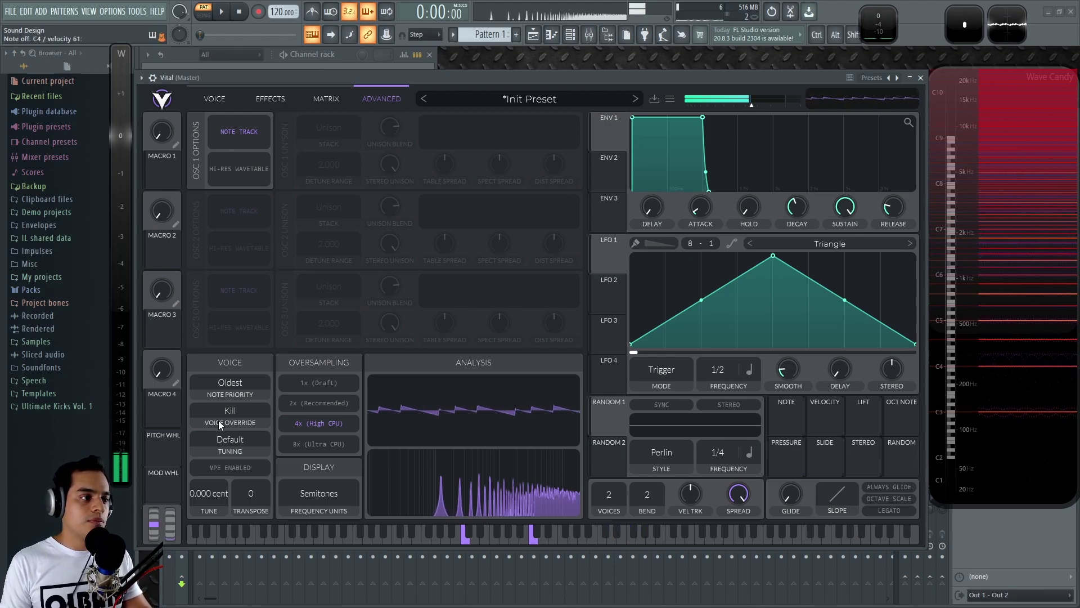
pyautogui.click(240, 378)
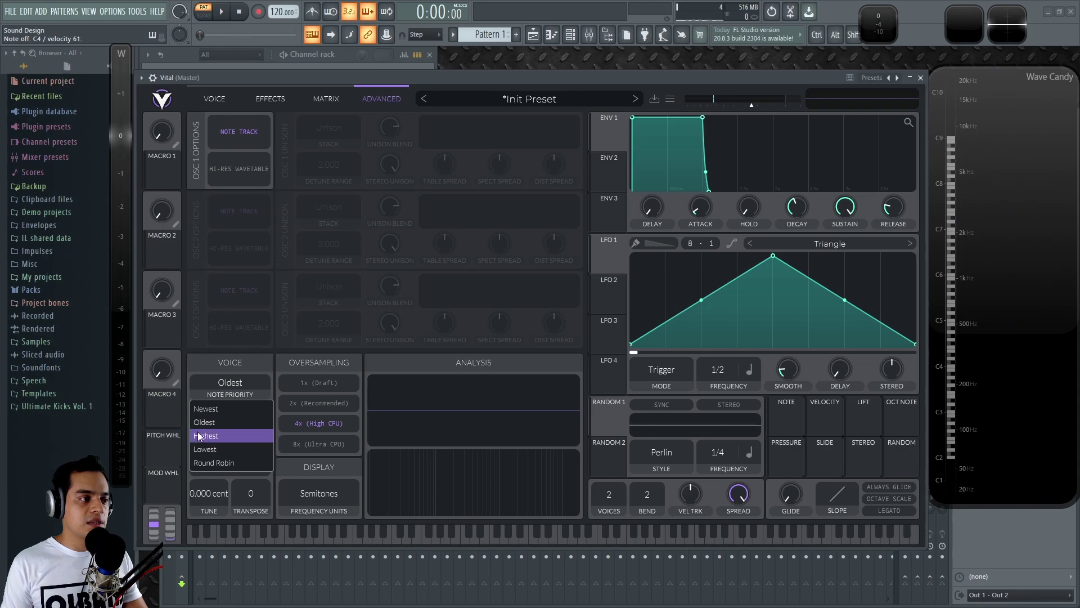
pyautogui.click(225, 437)
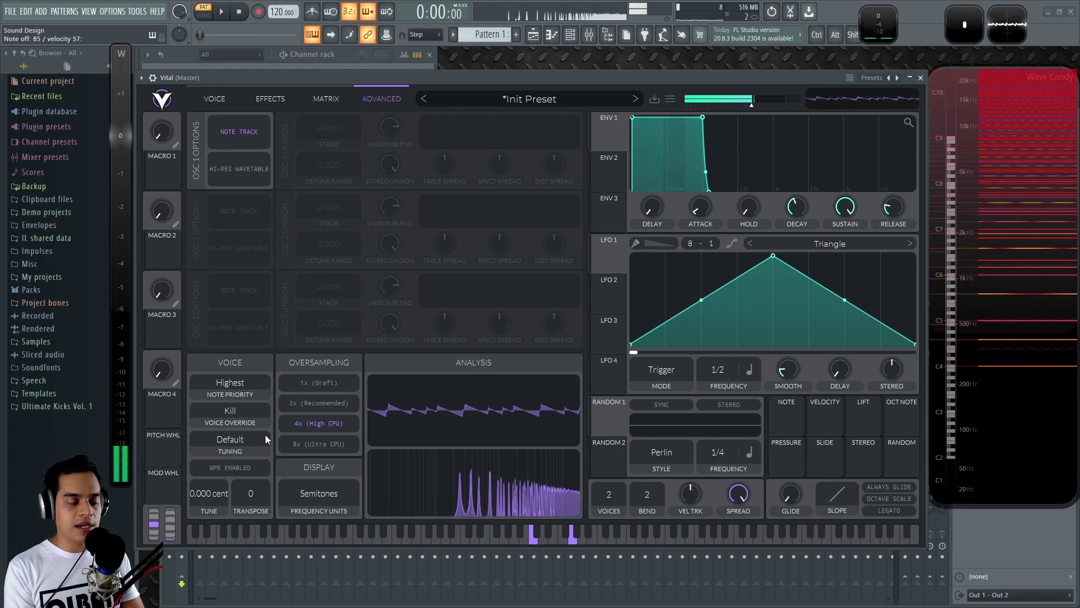
pyautogui.click(244, 381)
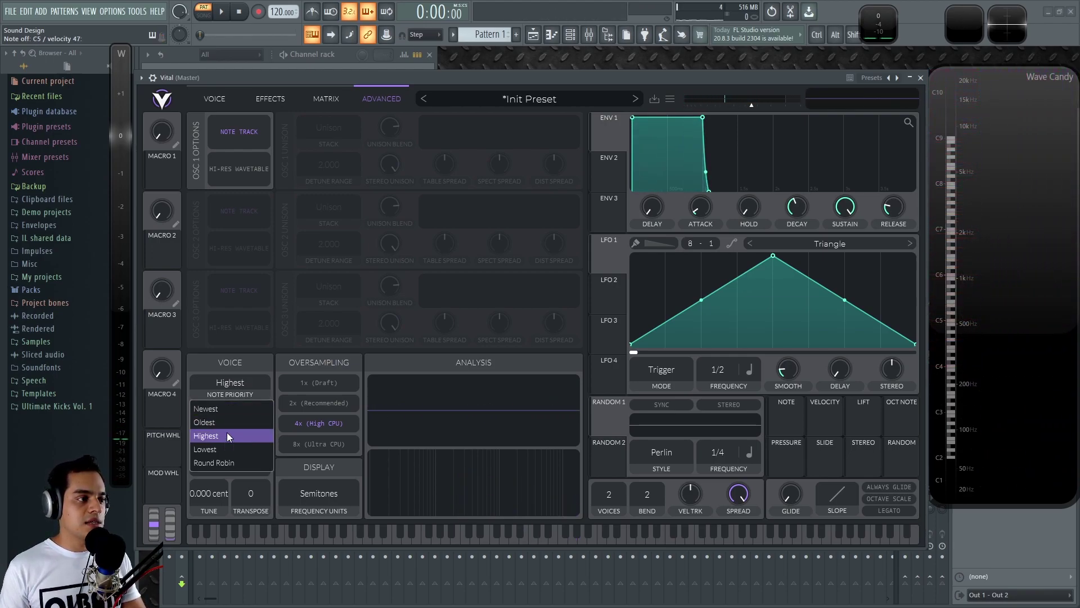
pyautogui.click(229, 447)
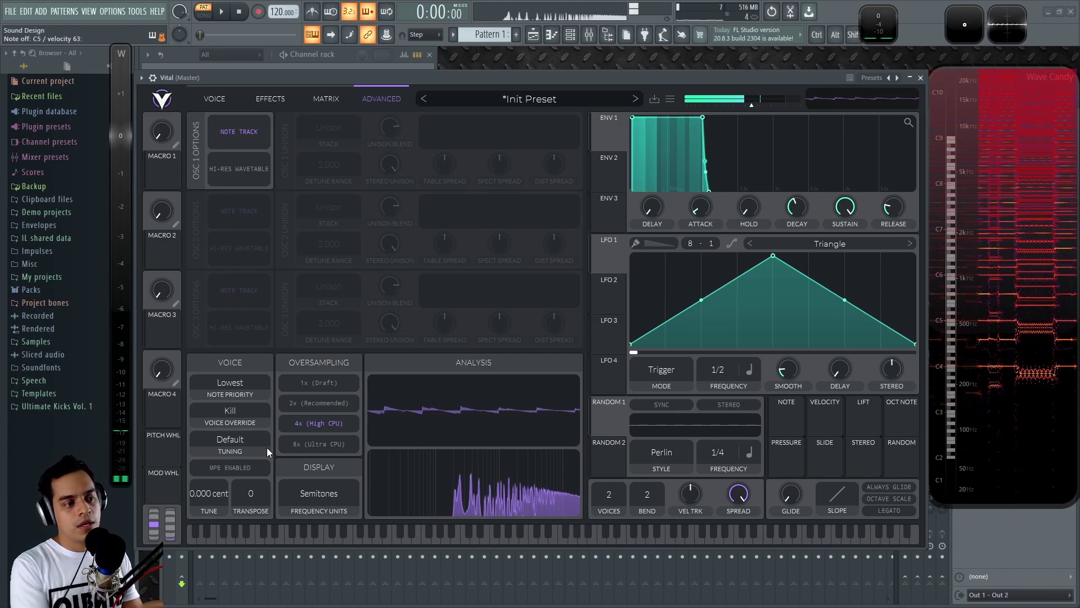
# Switch the note priority back to Newest briefly, ending on Round Robin.
pyautogui.click(237, 384)
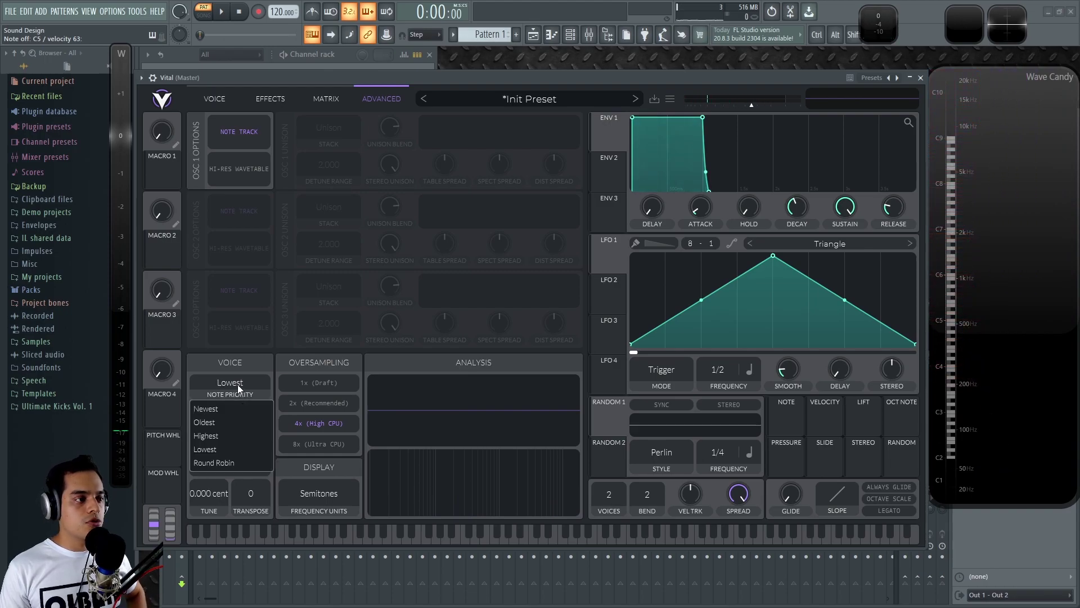
pyautogui.click(214, 413)
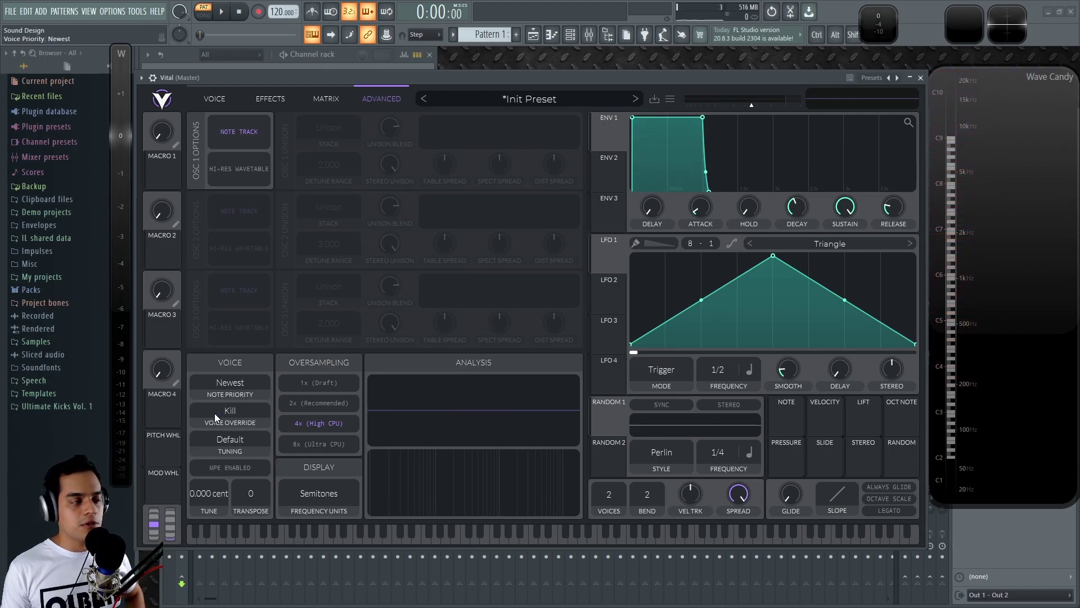
pyautogui.click(236, 383)
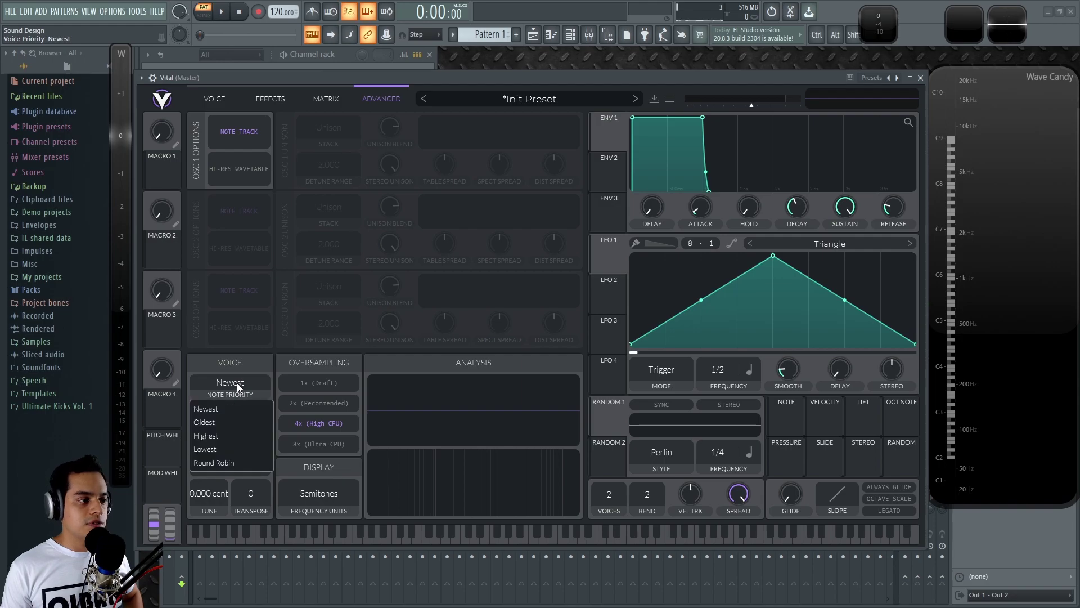
pyautogui.click(234, 463)
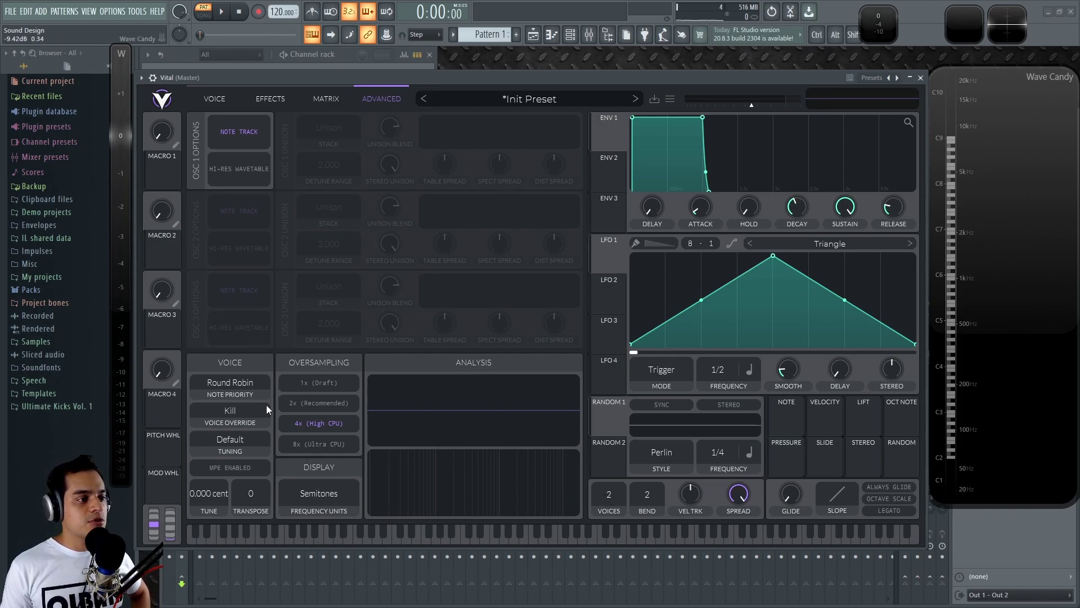
# Go through the Matrix and Effects pages back to the Voice page and look at oscillator 1's wavetable editor.
pyautogui.click(325, 100)
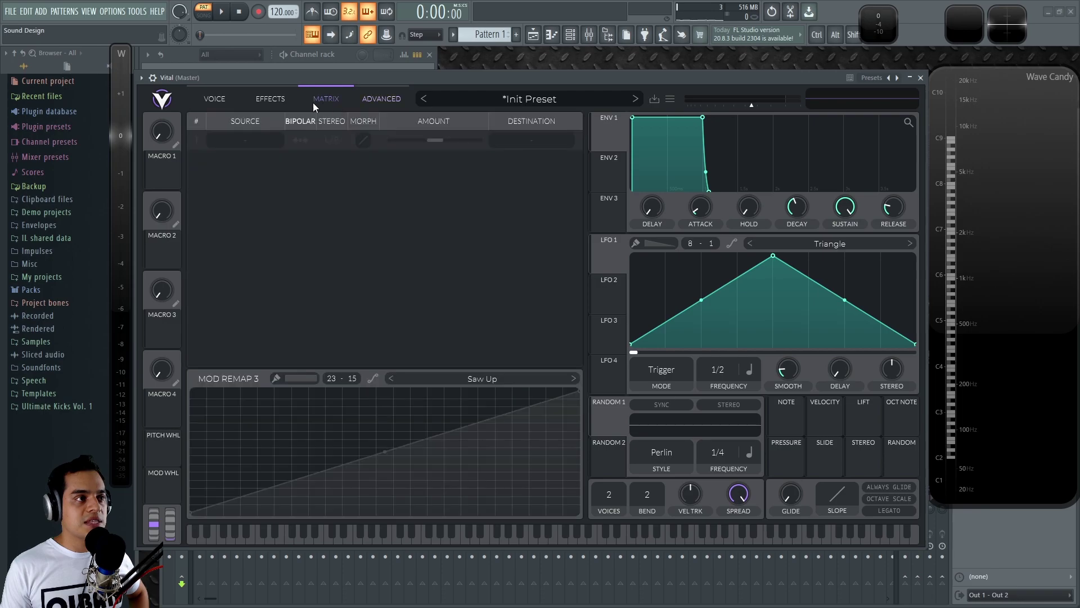
pyautogui.click(265, 100)
pyautogui.click(214, 99)
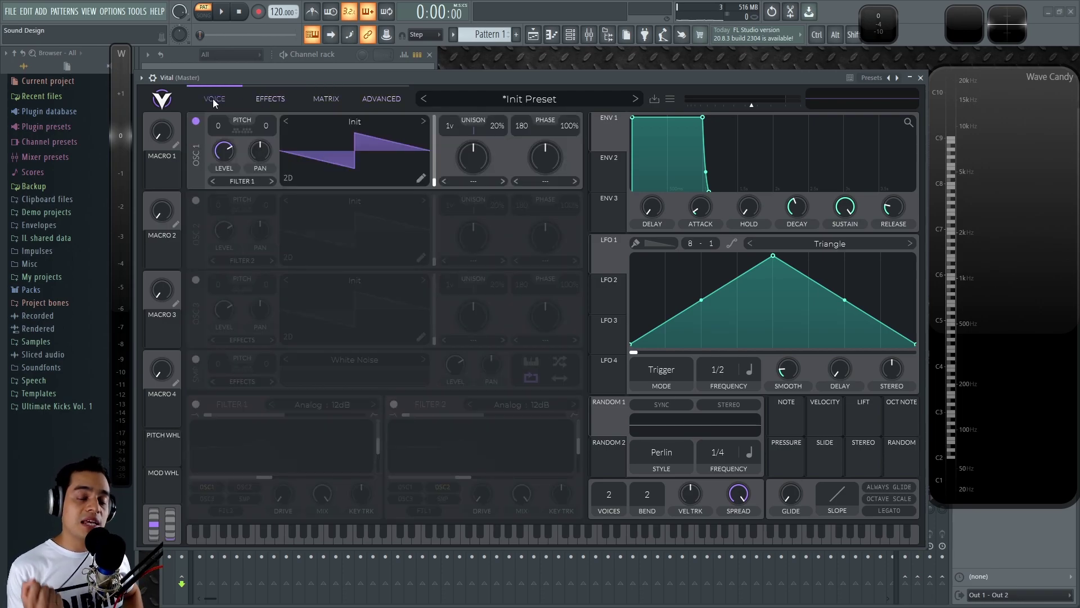
pyautogui.click(420, 179)
pyautogui.click(912, 101)
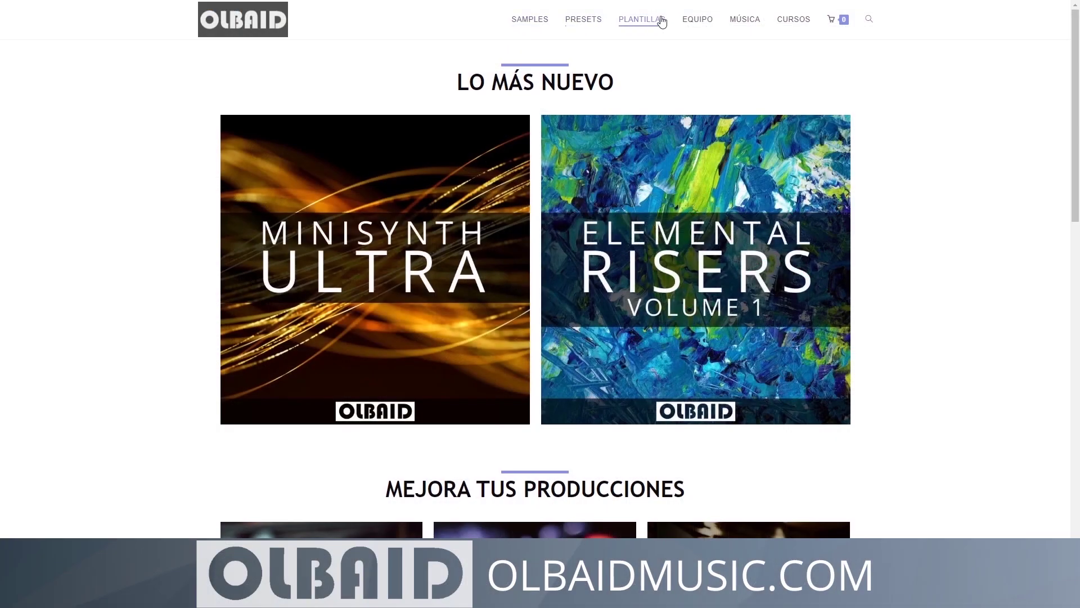
# In the web browser, look through the OLBAID home page down to the Aprende Producción Musical section.
pyautogui.scroll(-5, 916, 154)
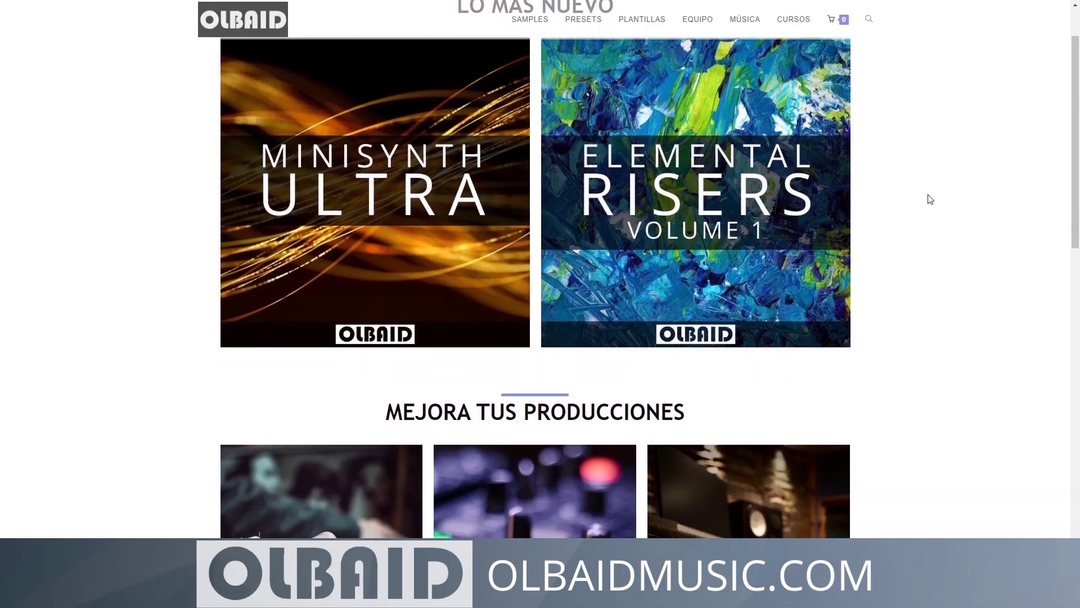
pyautogui.scroll(-7, 925, 263)
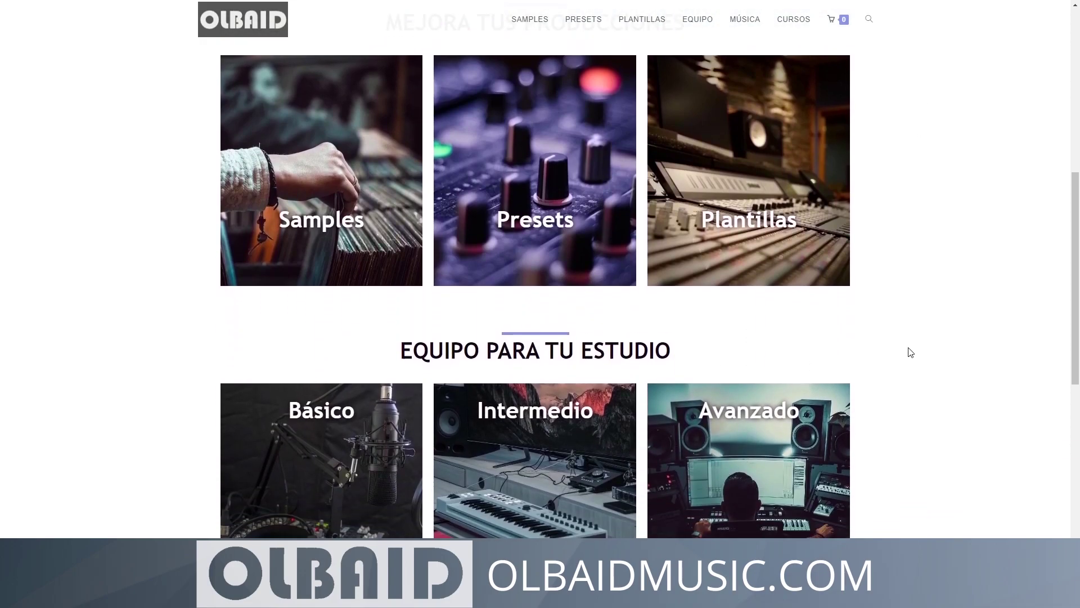
pyautogui.scroll(-3, 907, 390)
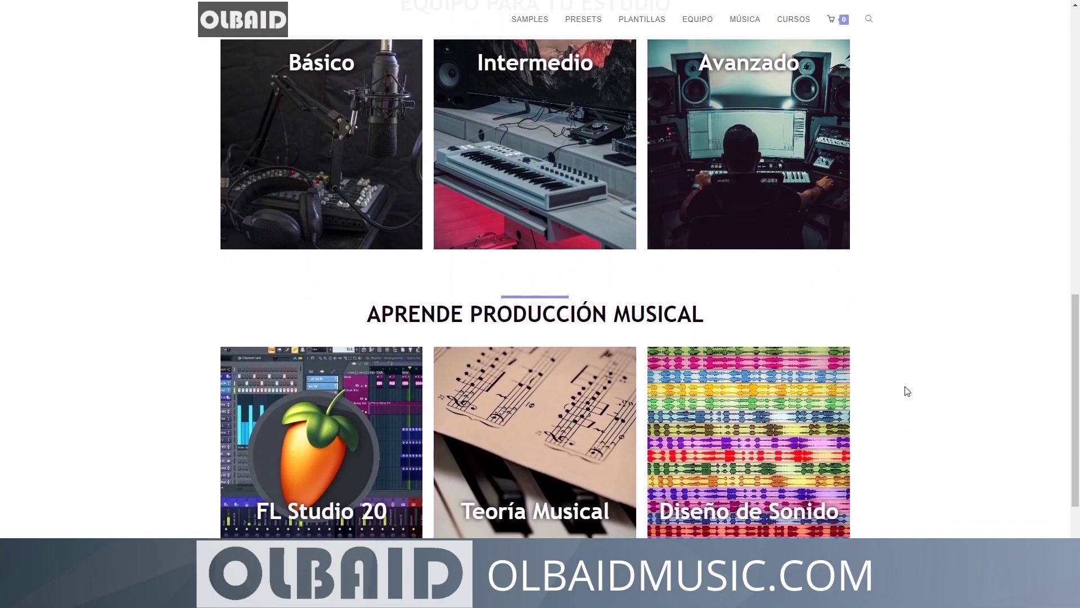